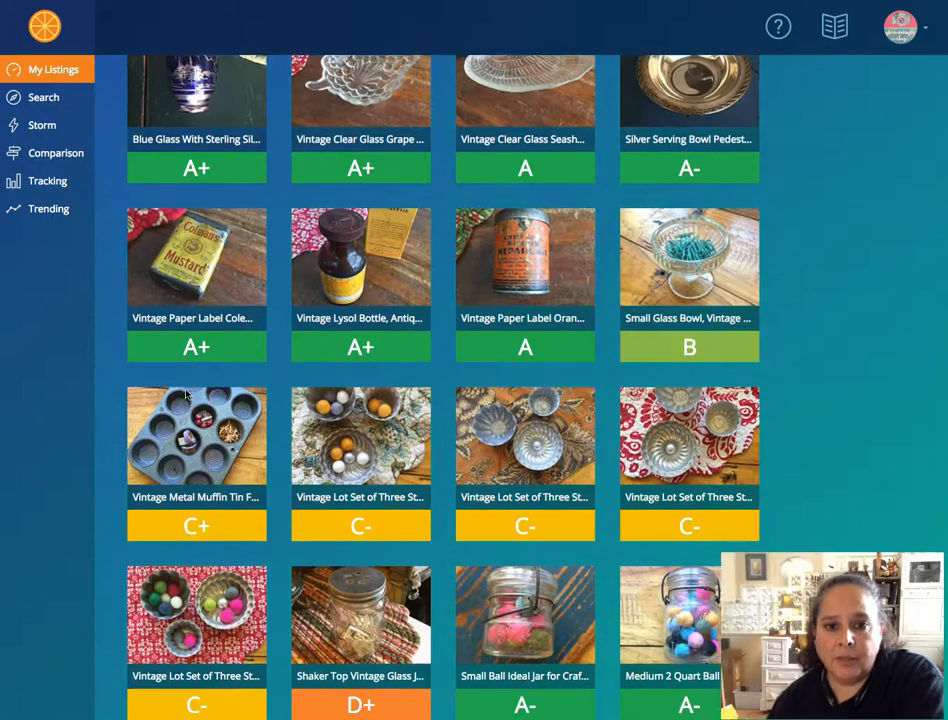
- Look through the shop's listings and compare their letter grades
{"action": "scroll", "coordinate": [186, 395], "scroll_direction": "down", "scroll_amount": 8}
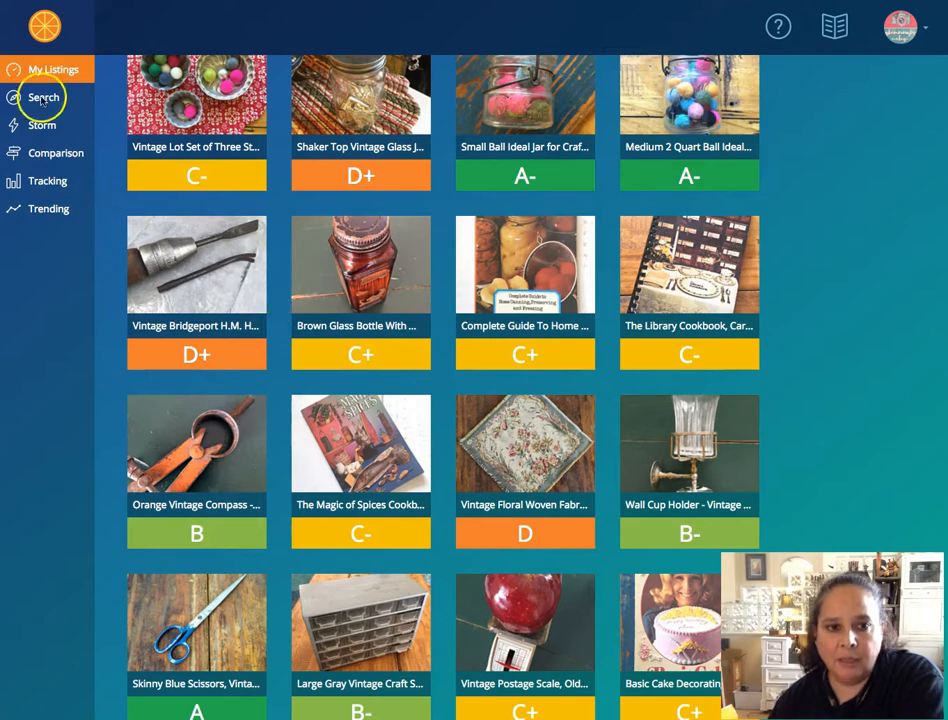
{"action": "scroll", "coordinate": [262, 186], "scroll_direction": "down", "scroll_amount": 8}
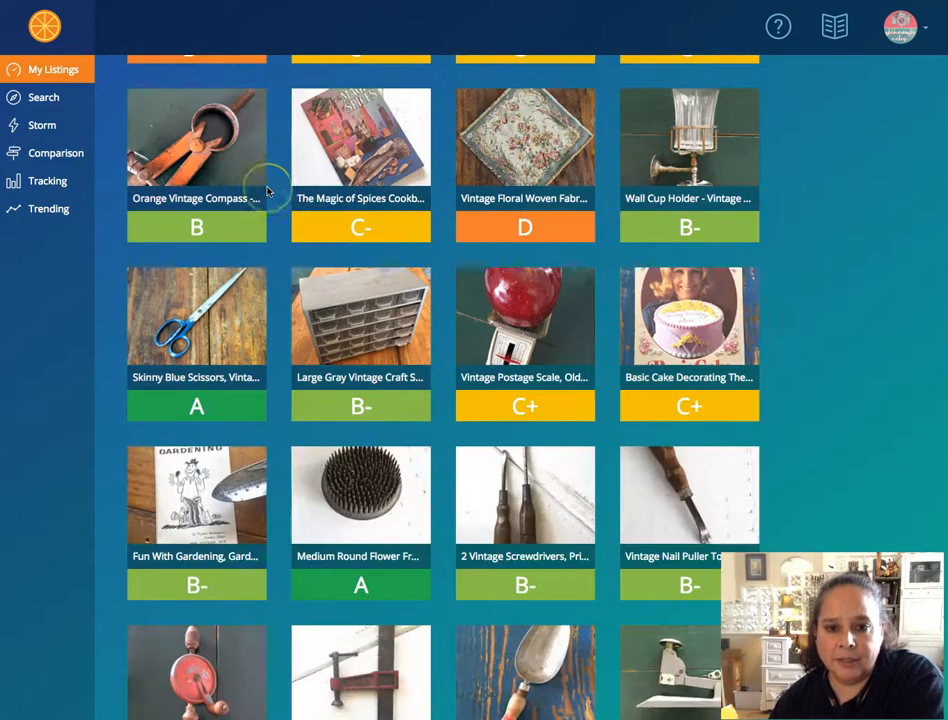
{"action": "scroll", "coordinate": [267, 190], "scroll_direction": "down", "scroll_amount": 10}
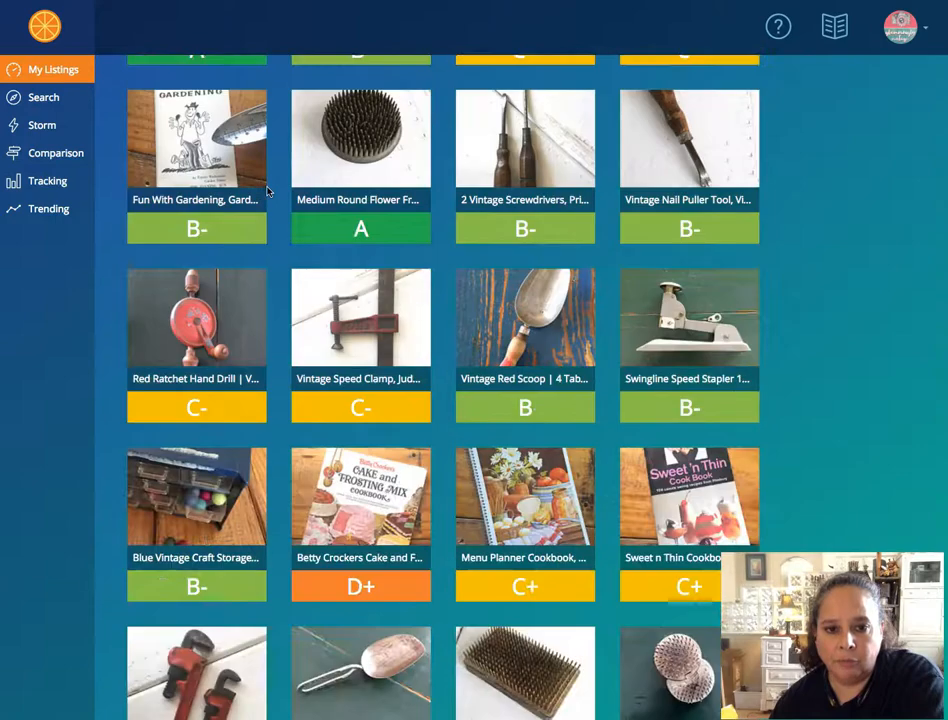
{"action": "scroll", "coordinate": [267, 190], "scroll_direction": "down", "scroll_amount": 3}
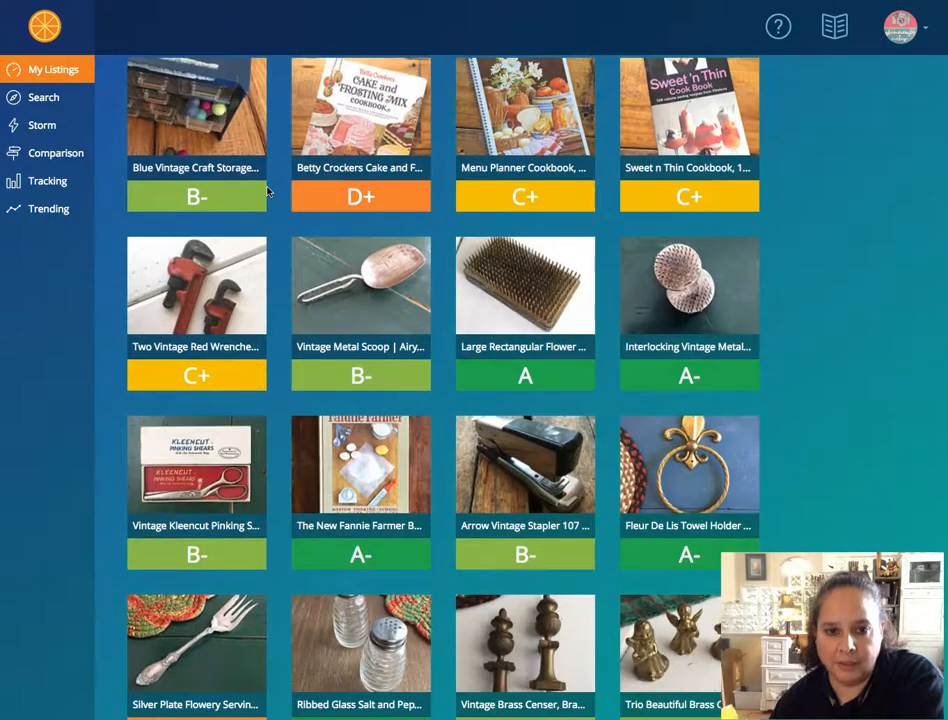
{"action": "scroll", "coordinate": [267, 190], "scroll_direction": "down", "scroll_amount": 9}
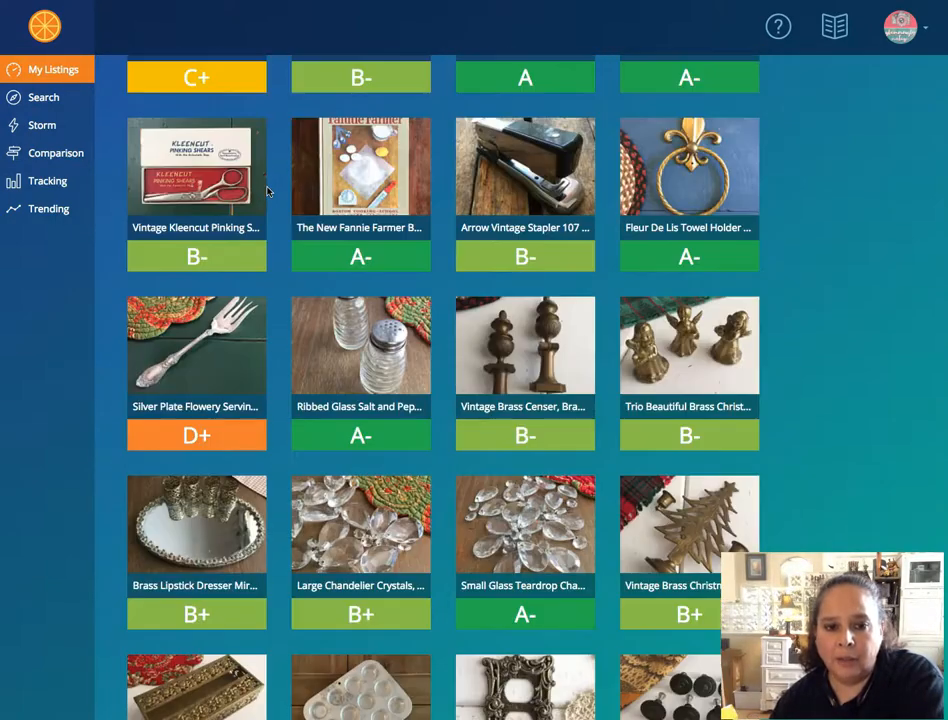
{"action": "scroll", "coordinate": [267, 190], "scroll_direction": "down", "scroll_amount": 7}
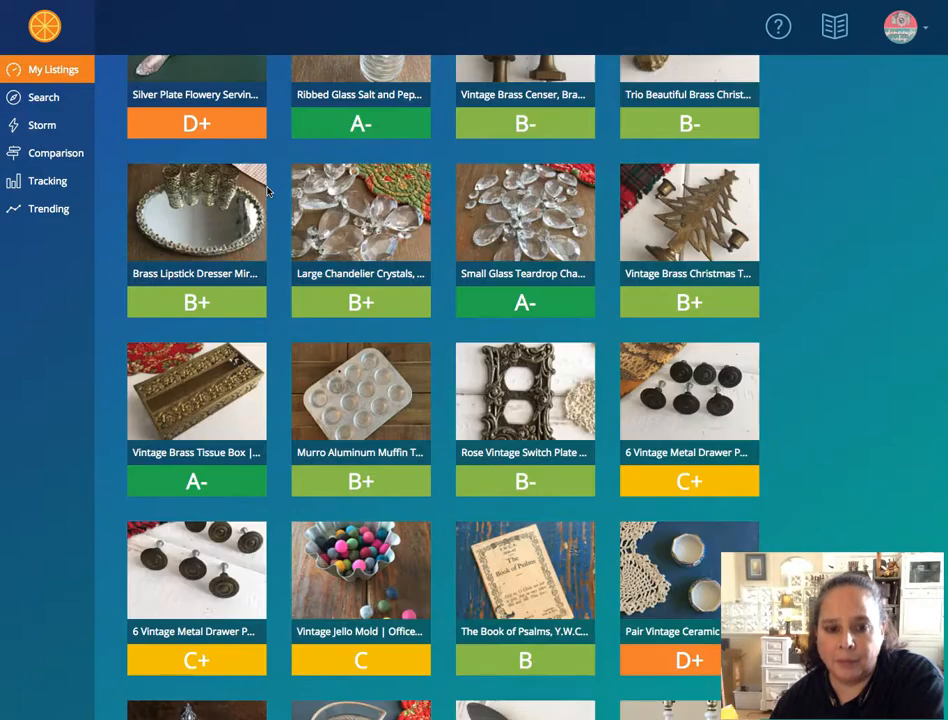
{"action": "scroll", "coordinate": [267, 190], "scroll_direction": "down", "scroll_amount": 3}
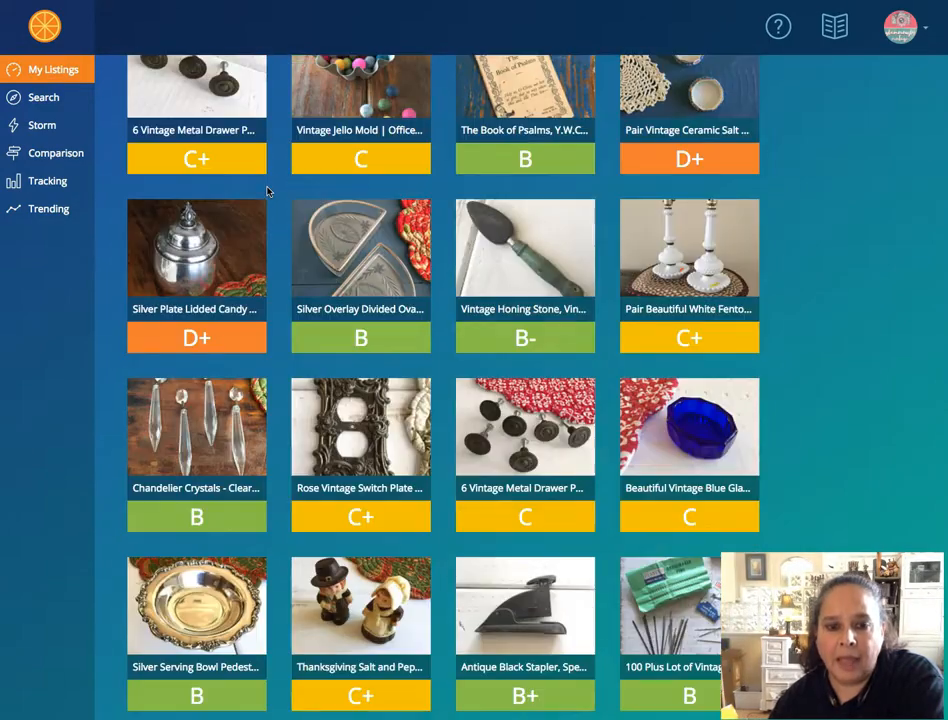
{"action": "scroll", "coordinate": [267, 190], "scroll_direction": "down", "scroll_amount": 1}
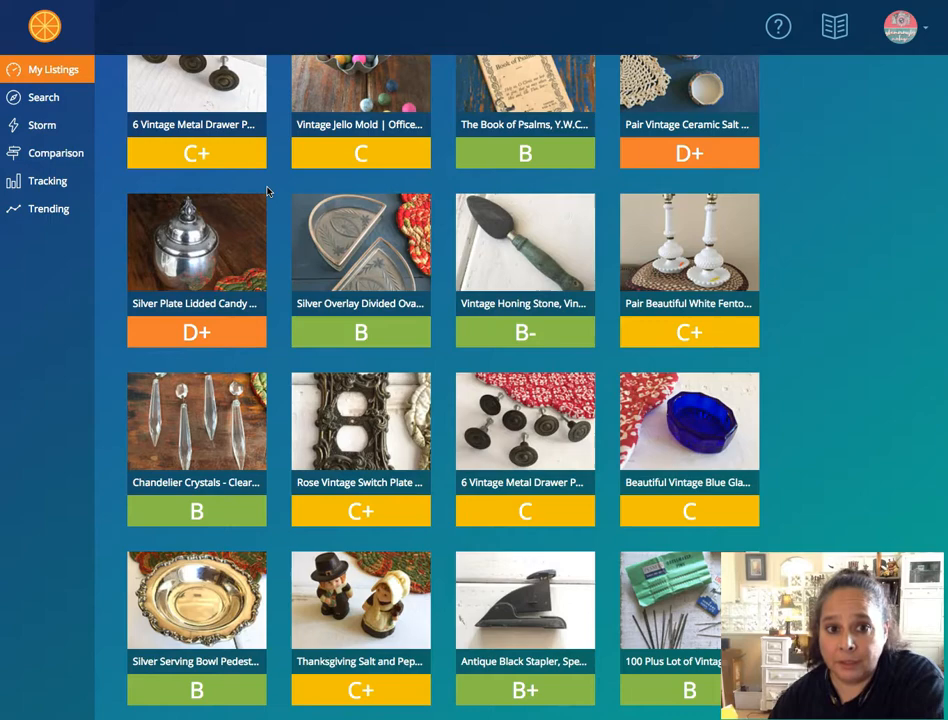
{"action": "scroll", "coordinate": [267, 190], "scroll_direction": "down", "scroll_amount": 1}
{"action": "scroll", "coordinate": [267, 190], "scroll_direction": "down", "scroll_amount": 1}
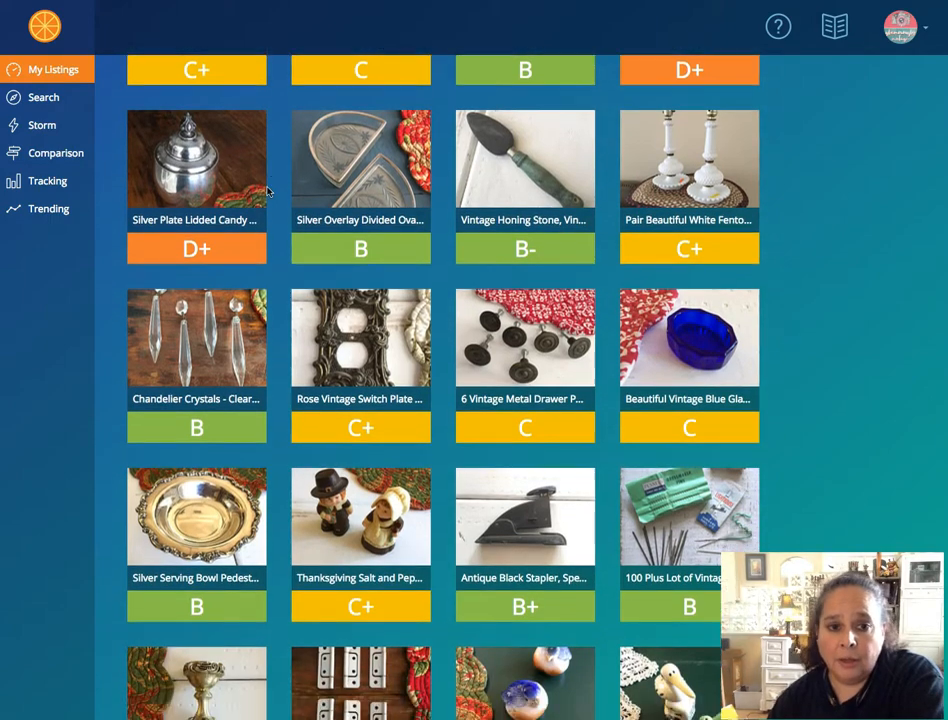
{"action": "scroll", "coordinate": [267, 190], "scroll_direction": "down", "scroll_amount": 10}
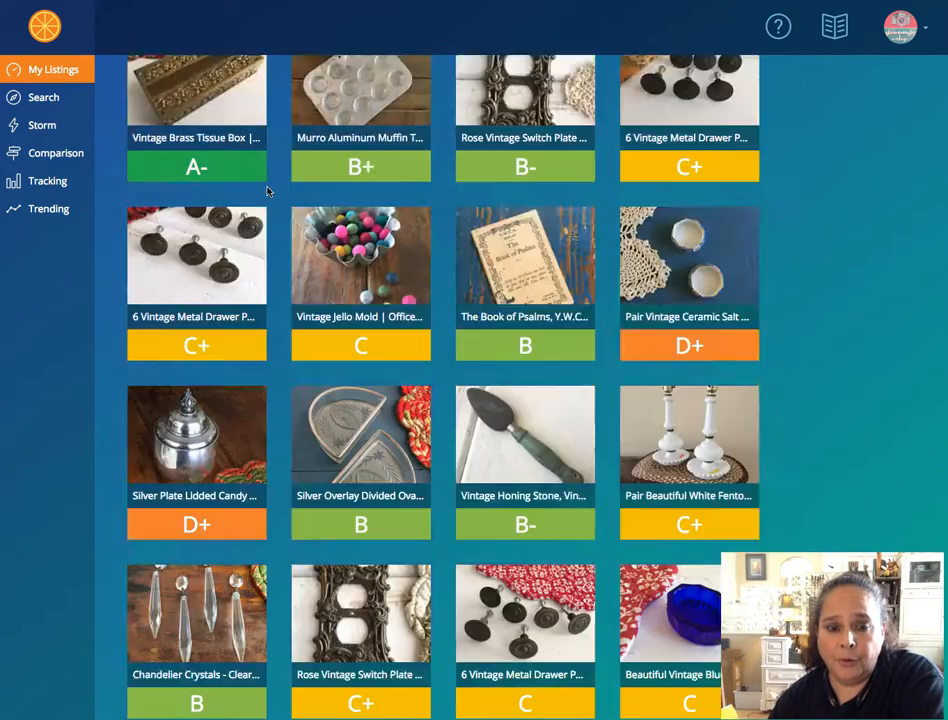
{"action": "scroll", "coordinate": [267, 190], "scroll_direction": "up", "scroll_amount": 15}
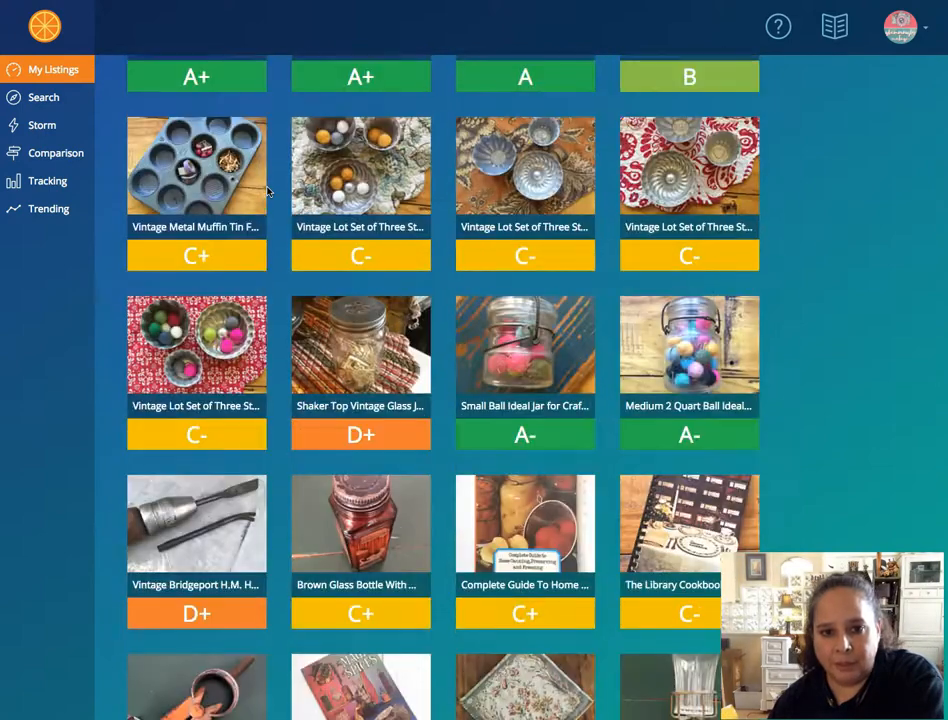
{"action": "scroll", "coordinate": [267, 190], "scroll_direction": "down", "scroll_amount": 1}
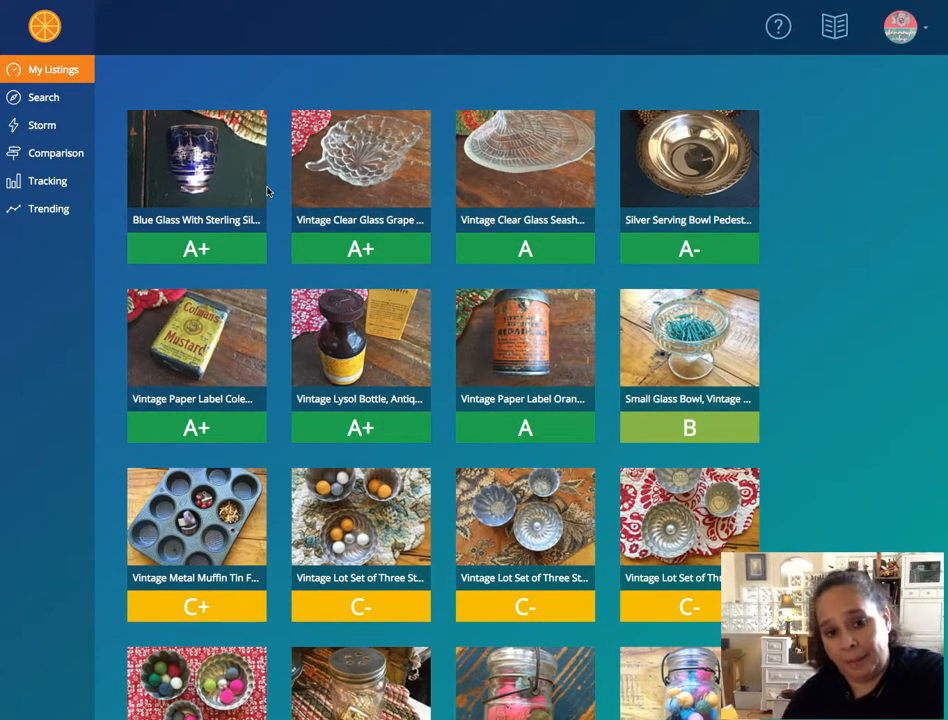
{"action": "scroll", "coordinate": [267, 190], "scroll_direction": "down", "scroll_amount": 5}
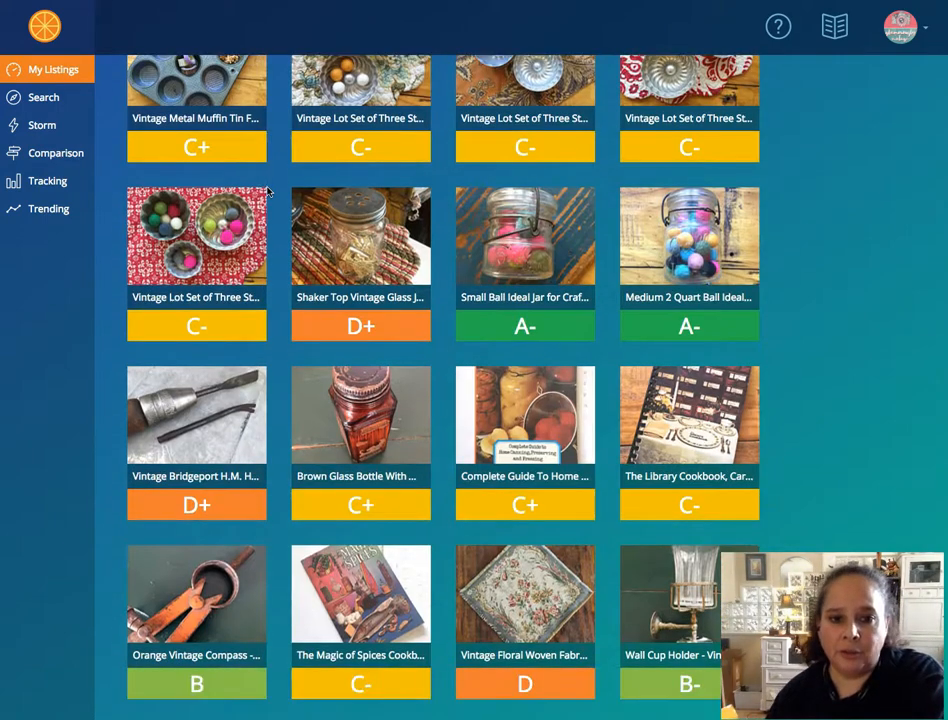
{"action": "scroll", "coordinate": [267, 190], "scroll_direction": "up", "scroll_amount": 2}
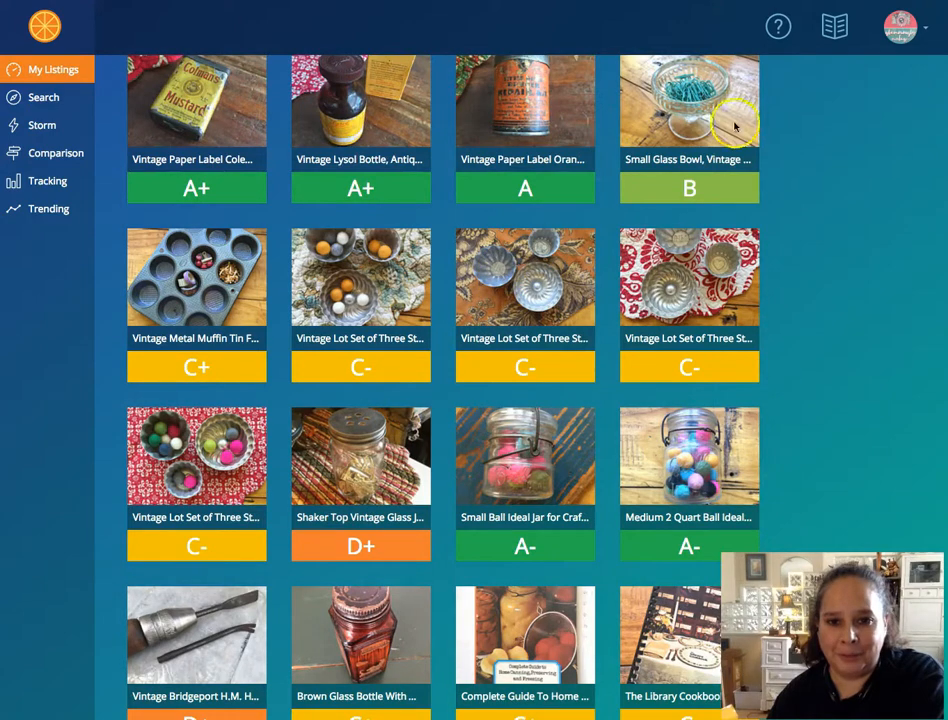
{"action": "scroll", "coordinate": [217, 287], "scroll_direction": "up", "scroll_amount": 3}
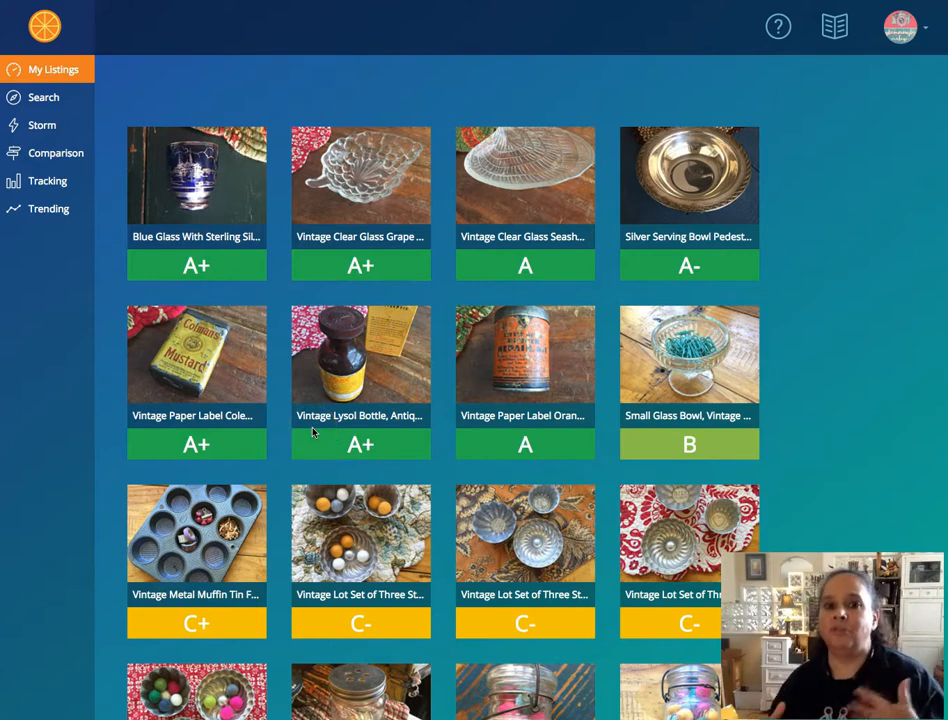
- Open the grade report for the "Brown Glass Bottle With Metal Lid" listing
{"action": "scroll", "coordinate": [385, 259], "scroll_direction": "down", "scroll_amount": 1}
{"action": "scroll", "coordinate": [380, 262], "scroll_direction": "down", "scroll_amount": 1}
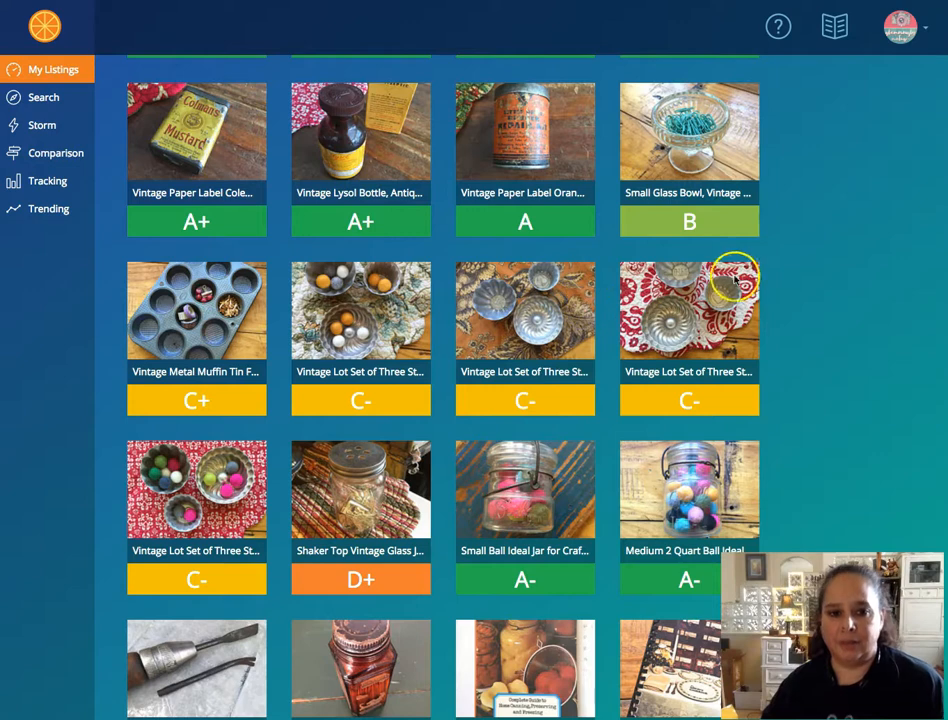
{"action": "scroll", "coordinate": [232, 322], "scroll_direction": "down", "scroll_amount": 1}
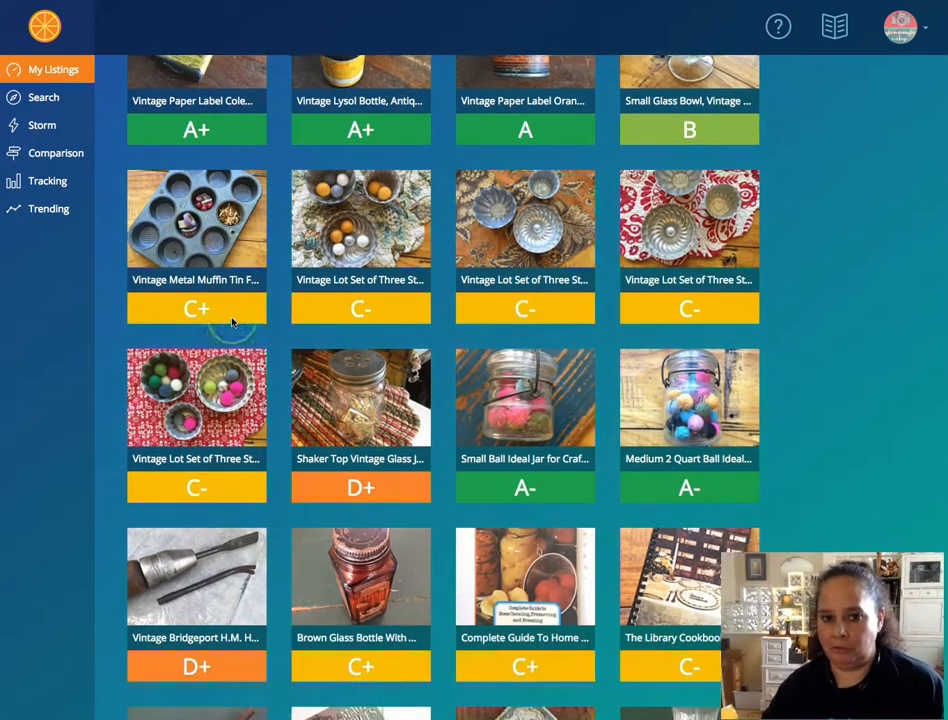
{"action": "scroll", "coordinate": [235, 320], "scroll_direction": "down", "scroll_amount": 2}
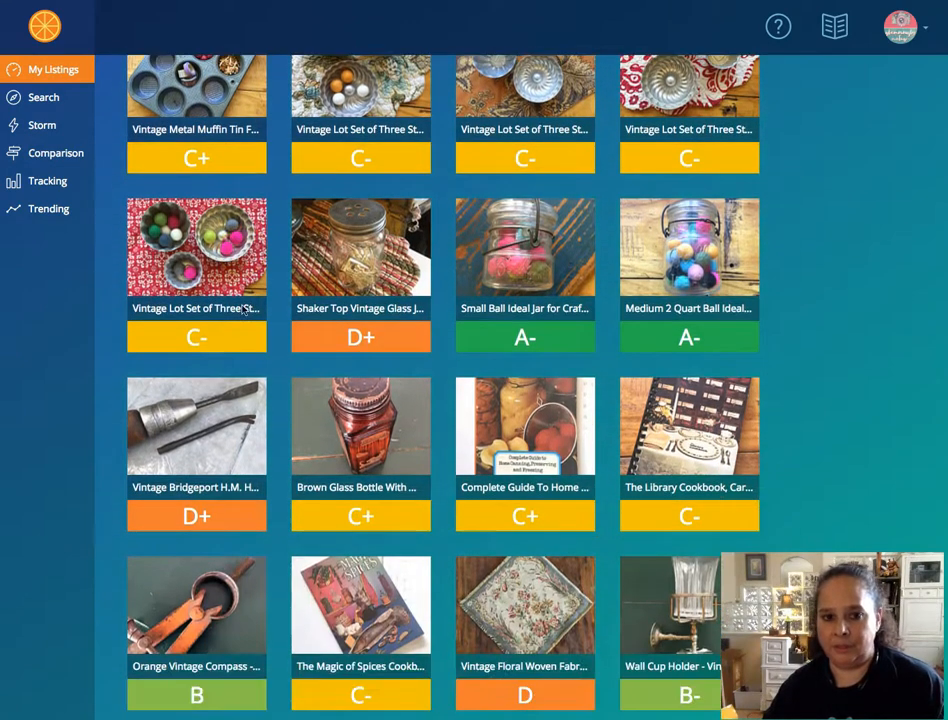
{"action": "scroll", "coordinate": [243, 310], "scroll_direction": "down", "scroll_amount": 1}
{"action": "scroll", "coordinate": [243, 310], "scroll_direction": "down", "scroll_amount": 3}
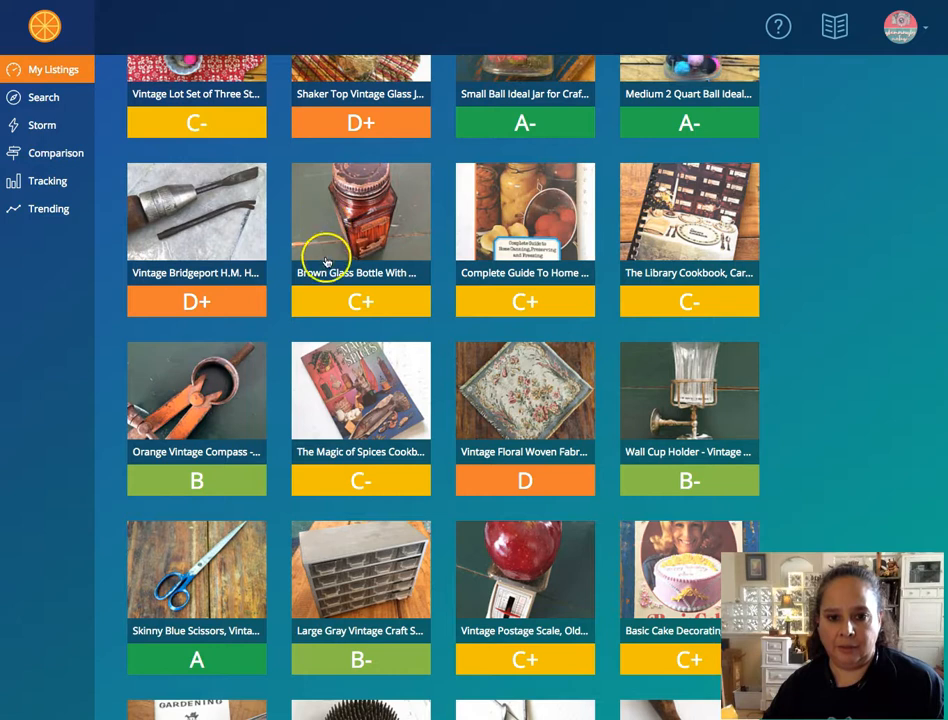
{"action": "left_click", "coordinate": [349, 218]}
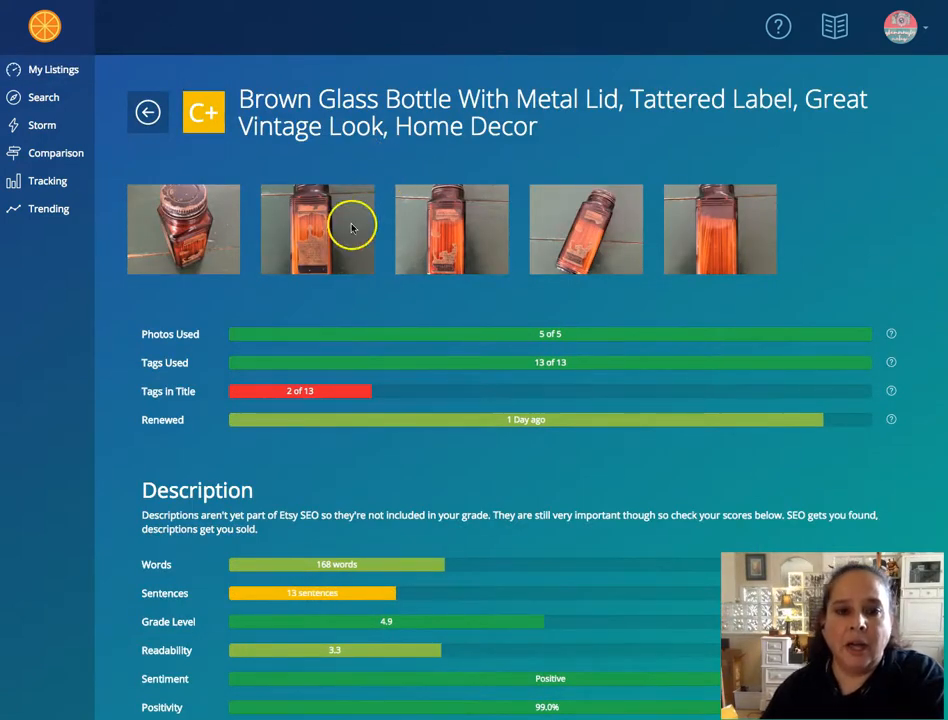
- Examine the bottle listing's scores for photos used, tags used, tags in title and renewal
{"action": "scroll", "coordinate": [330, 307], "scroll_direction": "down", "scroll_amount": 1}
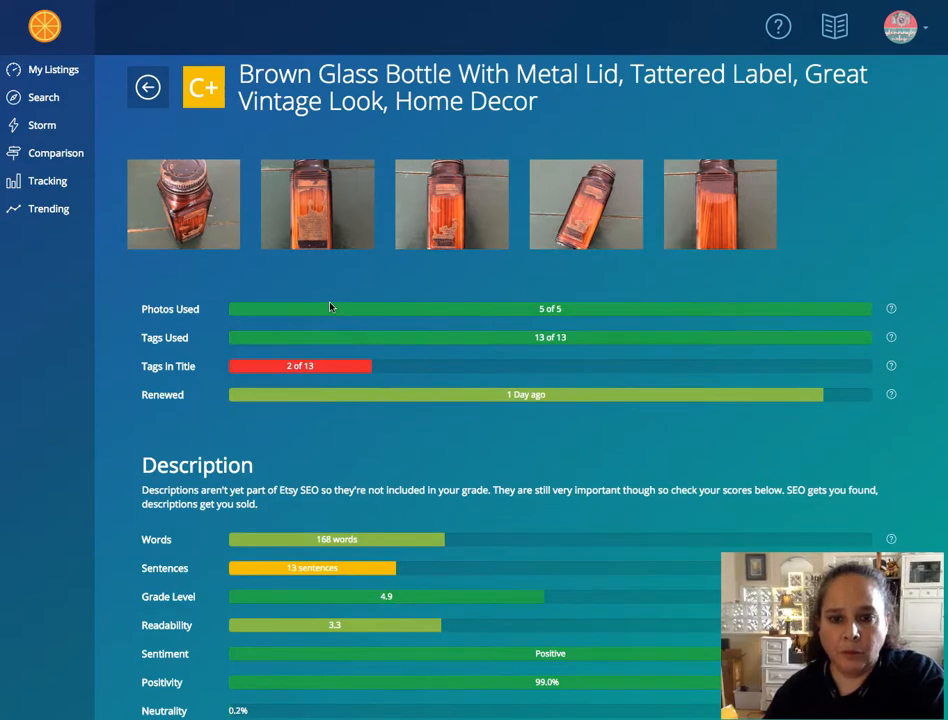
{"action": "scroll", "coordinate": [330, 307], "scroll_direction": "up", "scroll_amount": 1}
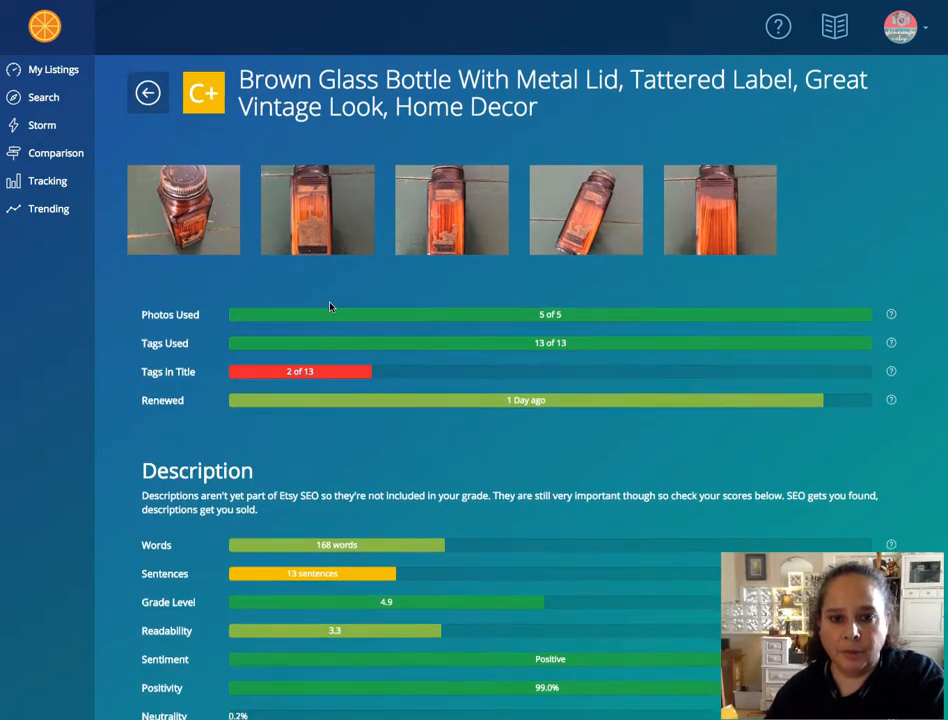
{"action": "scroll", "coordinate": [330, 307], "scroll_direction": "down", "scroll_amount": 2}
{"action": "scroll", "coordinate": [330, 307], "scroll_direction": "down", "scroll_amount": 1}
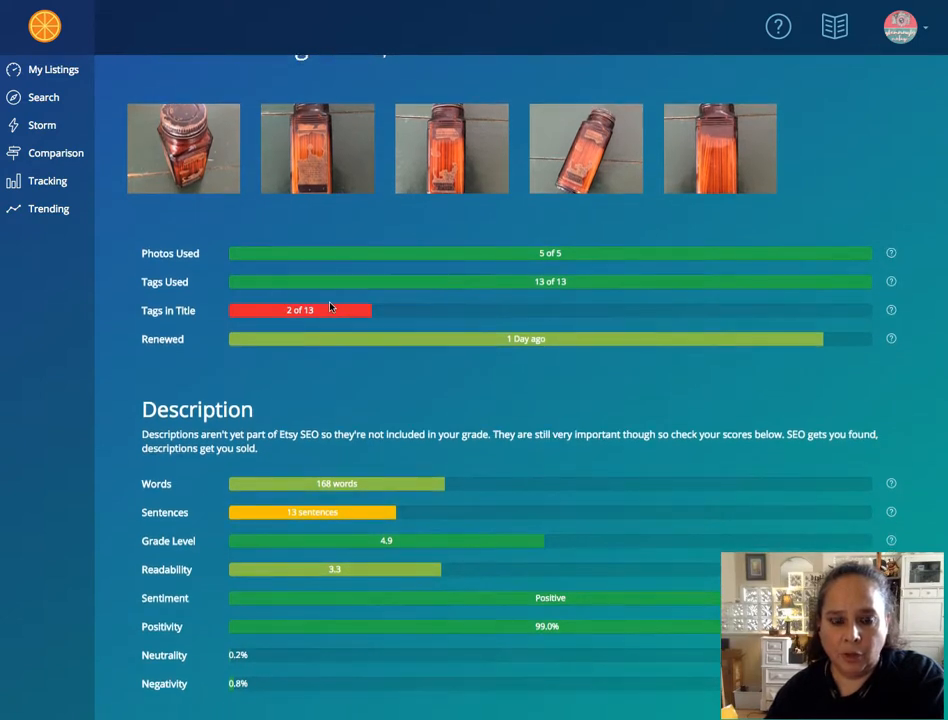
{"action": "scroll", "coordinate": [330, 307], "scroll_direction": "down", "scroll_amount": 1}
{"action": "scroll", "coordinate": [330, 307], "scroll_direction": "down", "scroll_amount": 1}
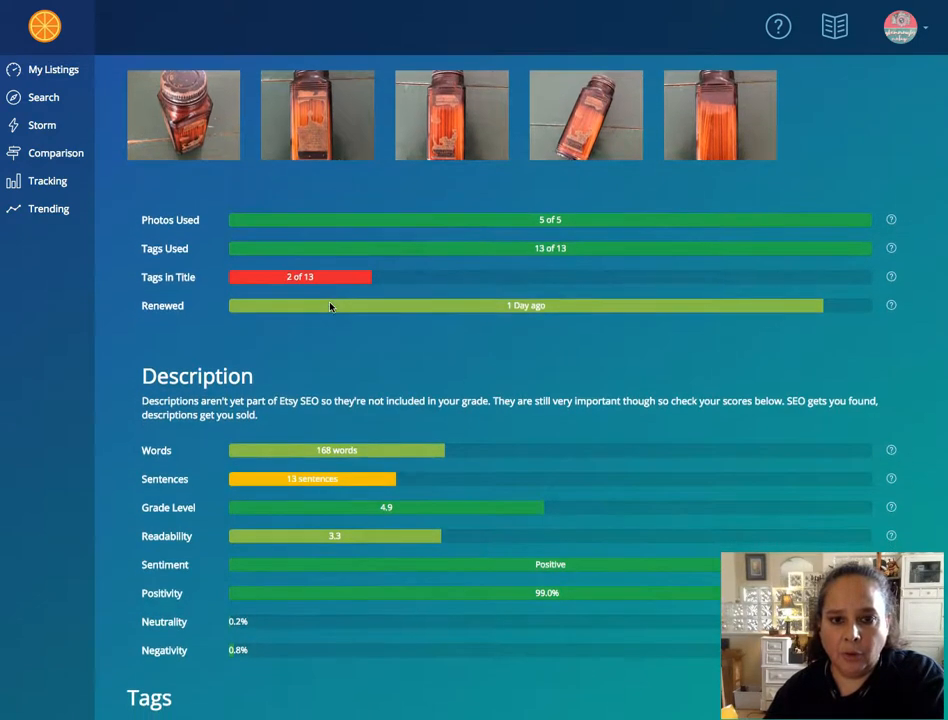
{"action": "scroll", "coordinate": [330, 307], "scroll_direction": "up", "scroll_amount": 3}
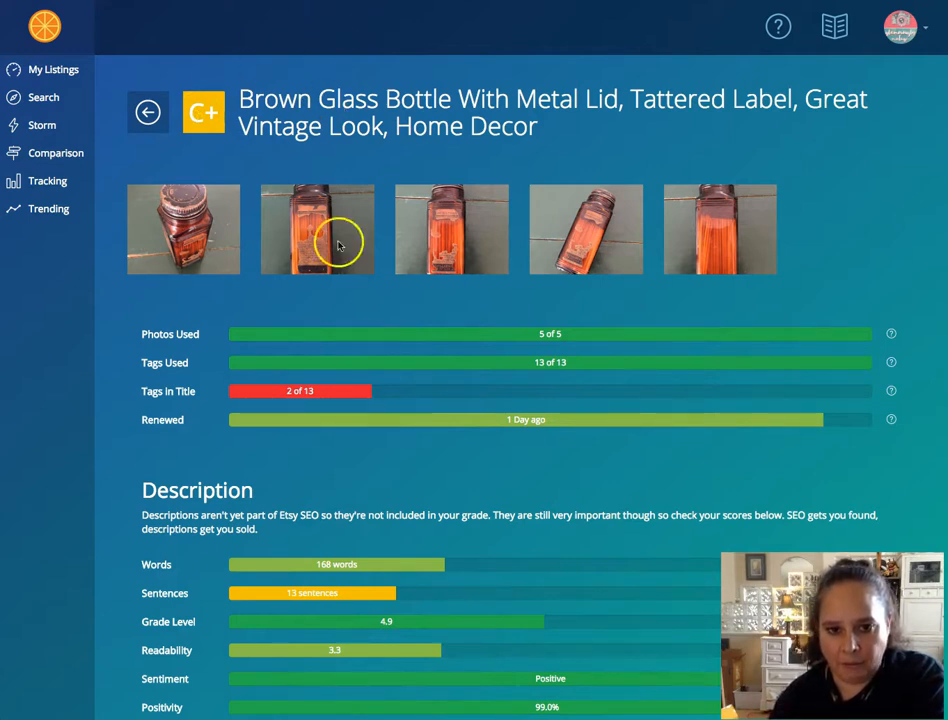
{"action": "left_click_drag", "start_coordinate": [290, 395], "coordinate": [309, 395]}
{"action": "left_click", "coordinate": [334, 417]}
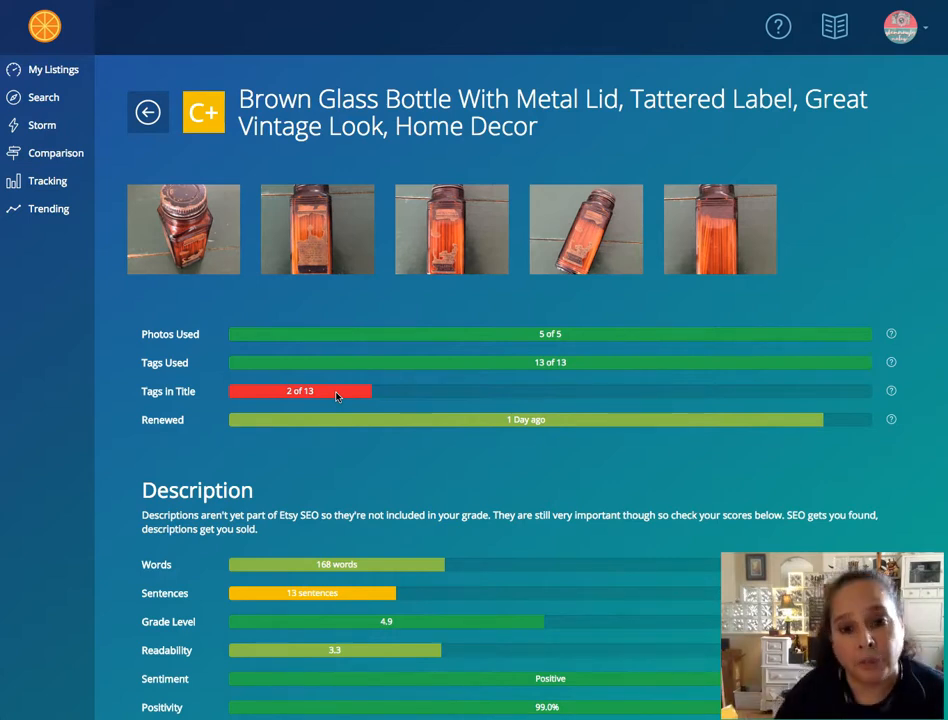
{"action": "left_click", "coordinate": [408, 266]}
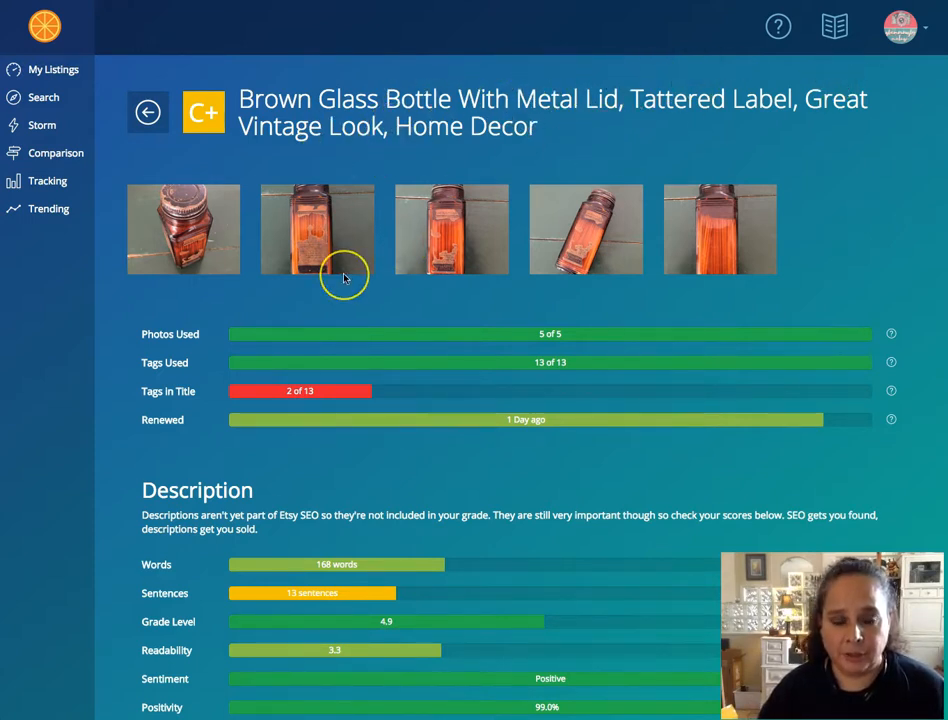
- Review the bottle listing's description scores and its table of tags with title strength, views and results
{"action": "scroll", "coordinate": [344, 278], "scroll_direction": "down", "scroll_amount": 1}
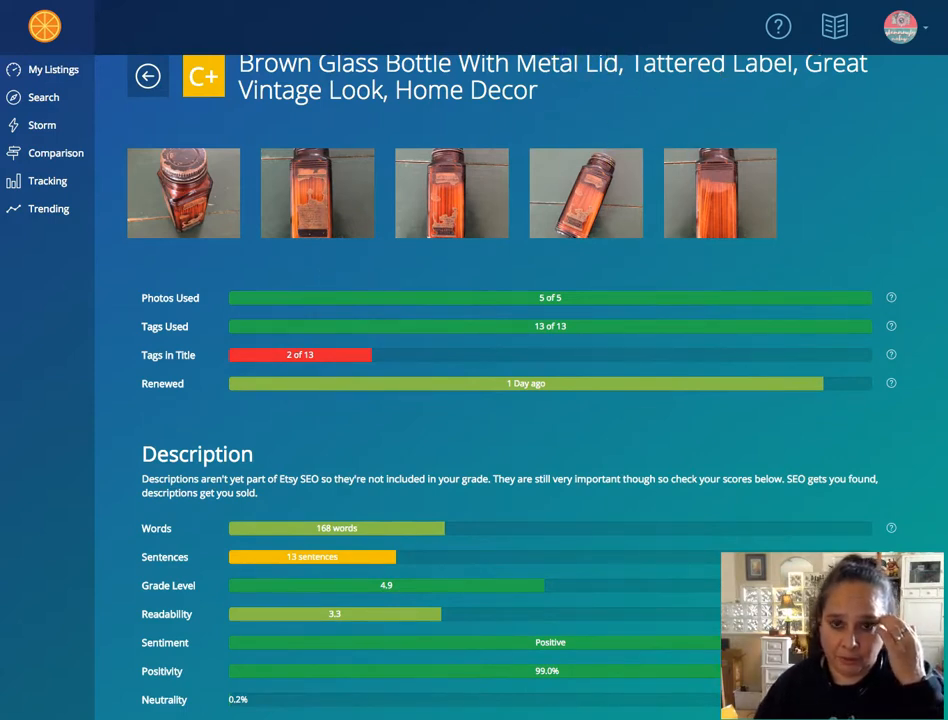
{"action": "scroll", "coordinate": [459, 165], "scroll_direction": "down", "scroll_amount": 3}
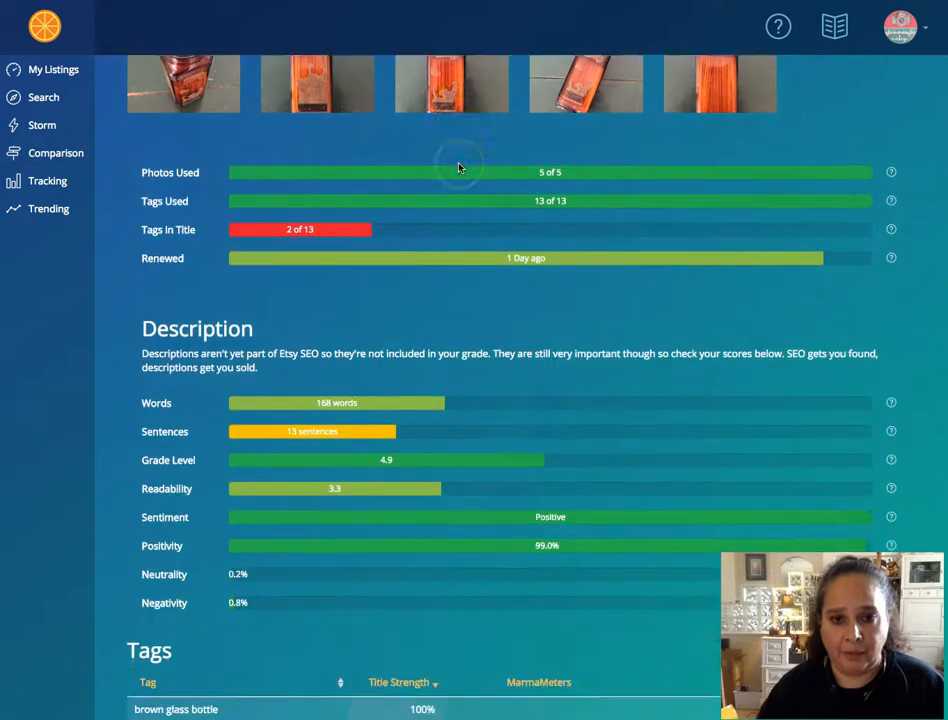
{"action": "scroll", "coordinate": [459, 167], "scroll_direction": "down", "scroll_amount": 5}
{"action": "scroll", "coordinate": [459, 167], "scroll_direction": "down", "scroll_amount": 1}
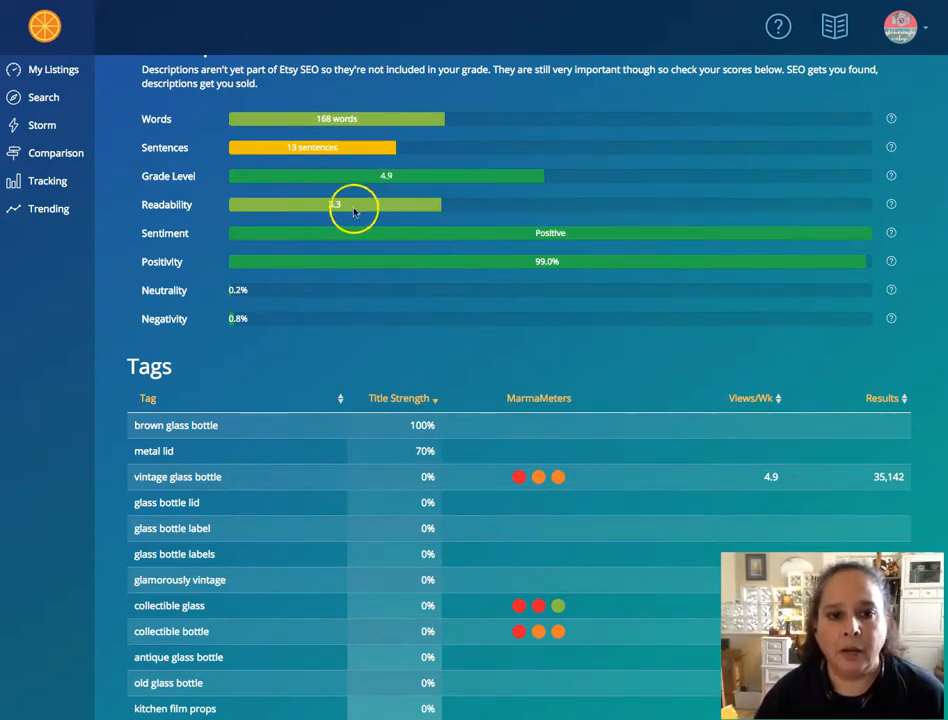
{"action": "scroll", "coordinate": [313, 313], "scroll_direction": "down", "scroll_amount": 1}
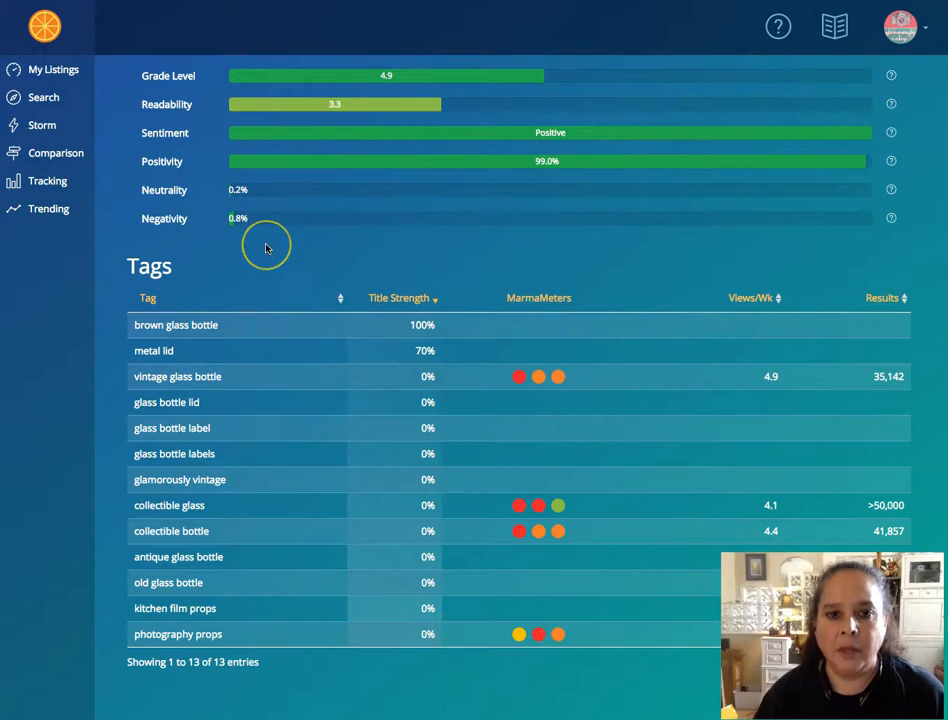
{"action": "scroll", "coordinate": [267, 245], "scroll_direction": "down", "scroll_amount": 1}
{"action": "scroll", "coordinate": [266, 248], "scroll_direction": "down", "scroll_amount": 1}
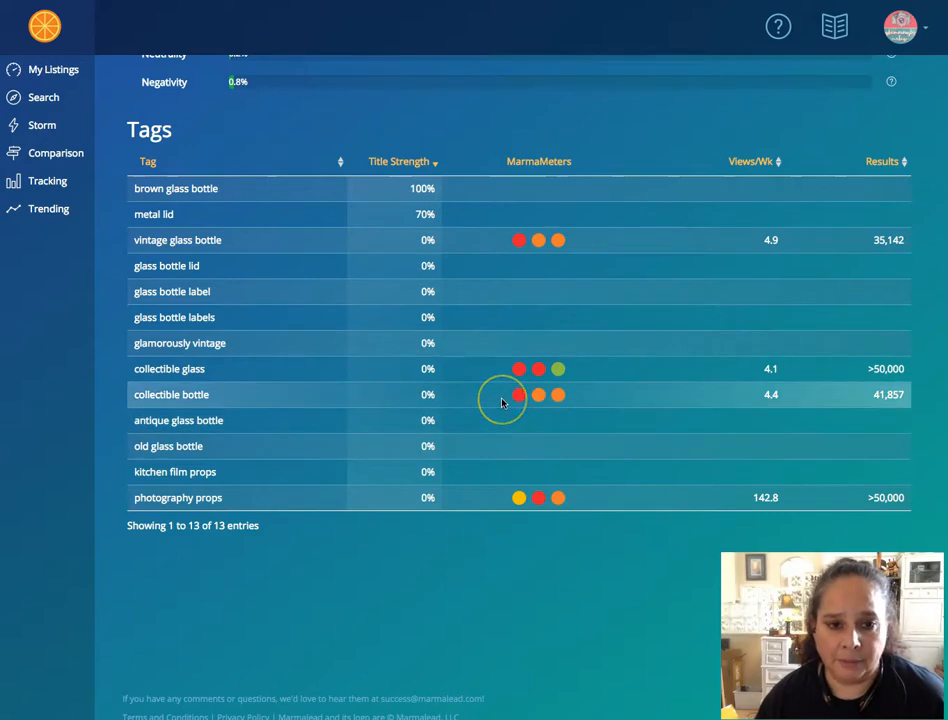
- Inspect the MarmaMeters ratings for the "vintage glass bottle" tag
{"action": "left_click", "coordinate": [520, 241]}
{"action": "left_click", "coordinate": [537, 240]}
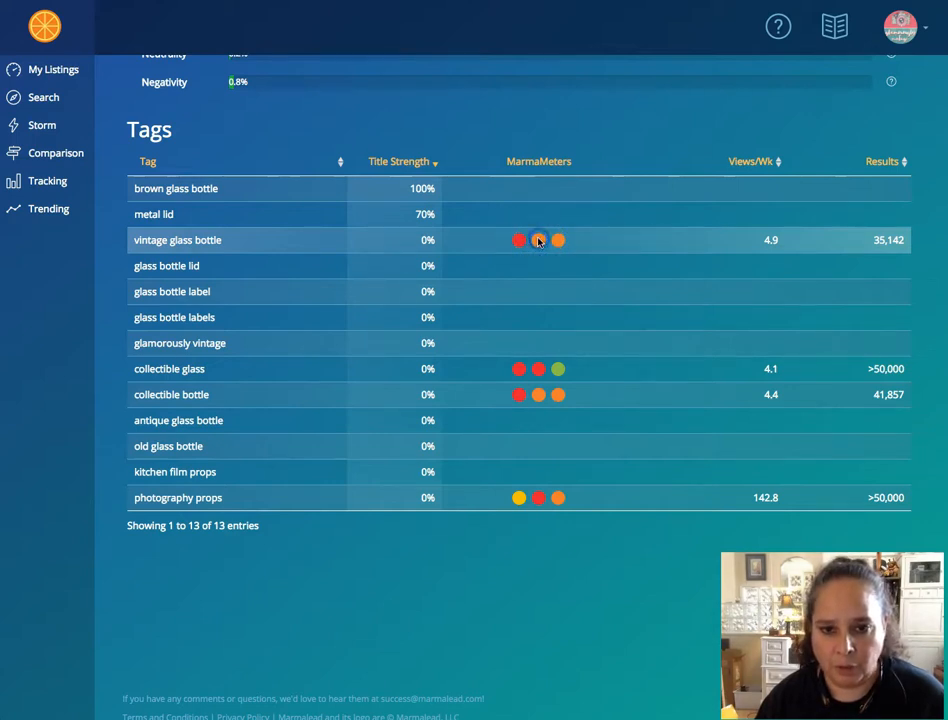
{"action": "left_click", "coordinate": [540, 258]}
{"action": "left_click", "coordinate": [540, 240]}
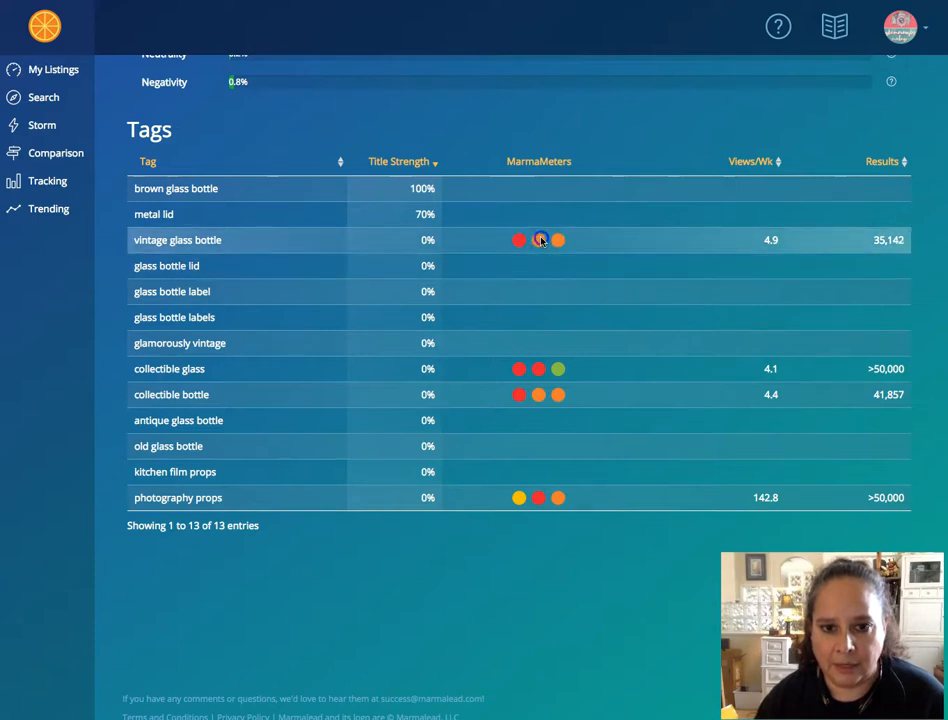
{"action": "left_click", "coordinate": [540, 247]}
{"action": "left_click", "coordinate": [540, 246]}
{"action": "left_click", "coordinate": [541, 245]}
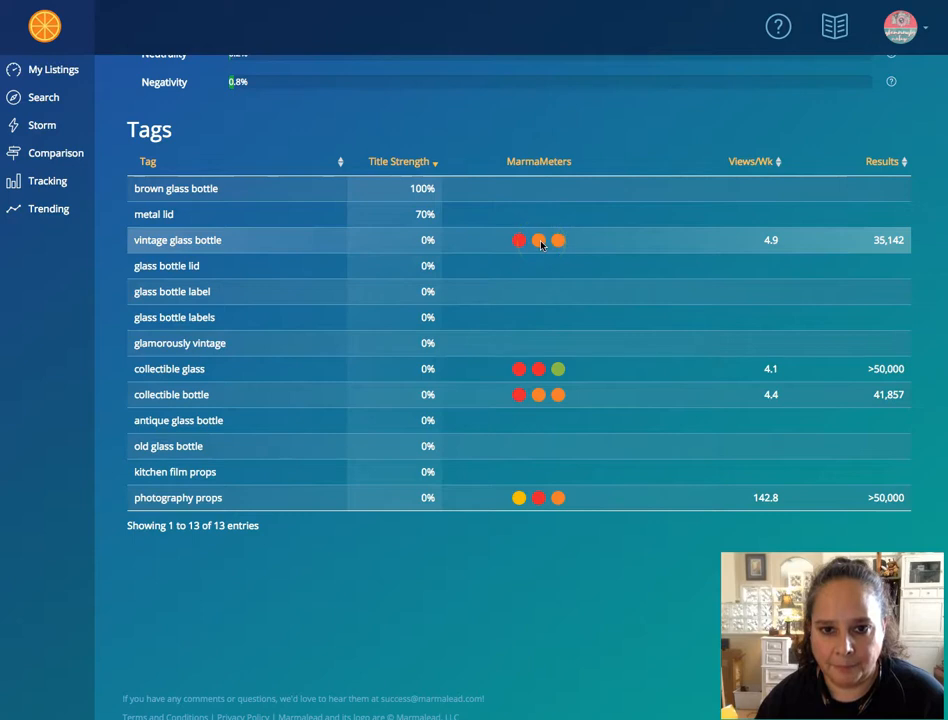
- Compare the MarmaMeters ratings of the "vintage glass bottle" tag with those of the "collectible glass" tag
{"action": "left_click", "coordinate": [557, 240]}
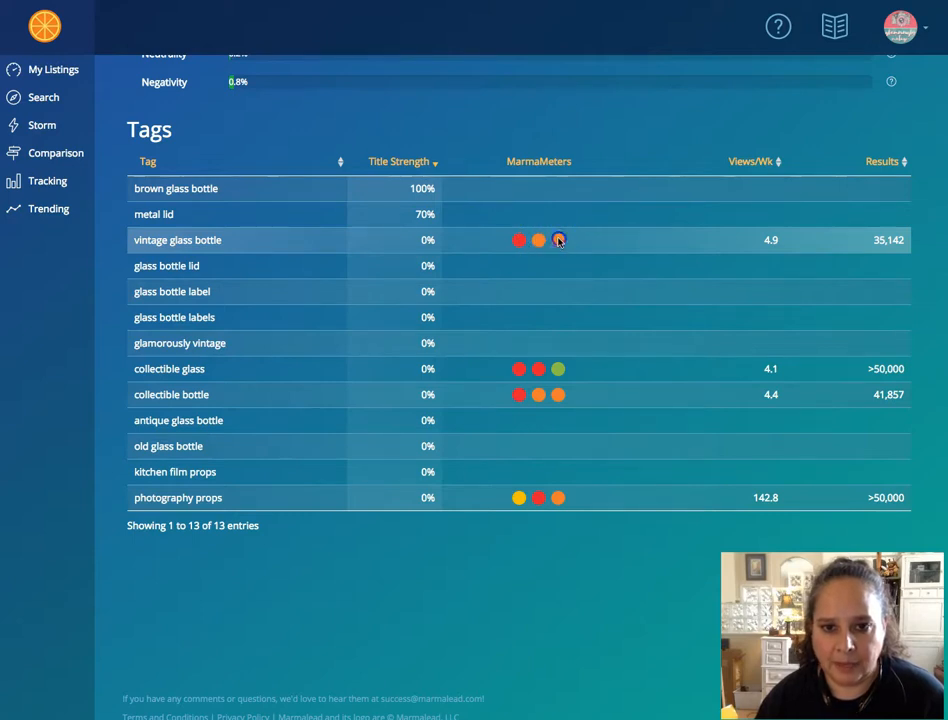
{"action": "left_click", "coordinate": [577, 366]}
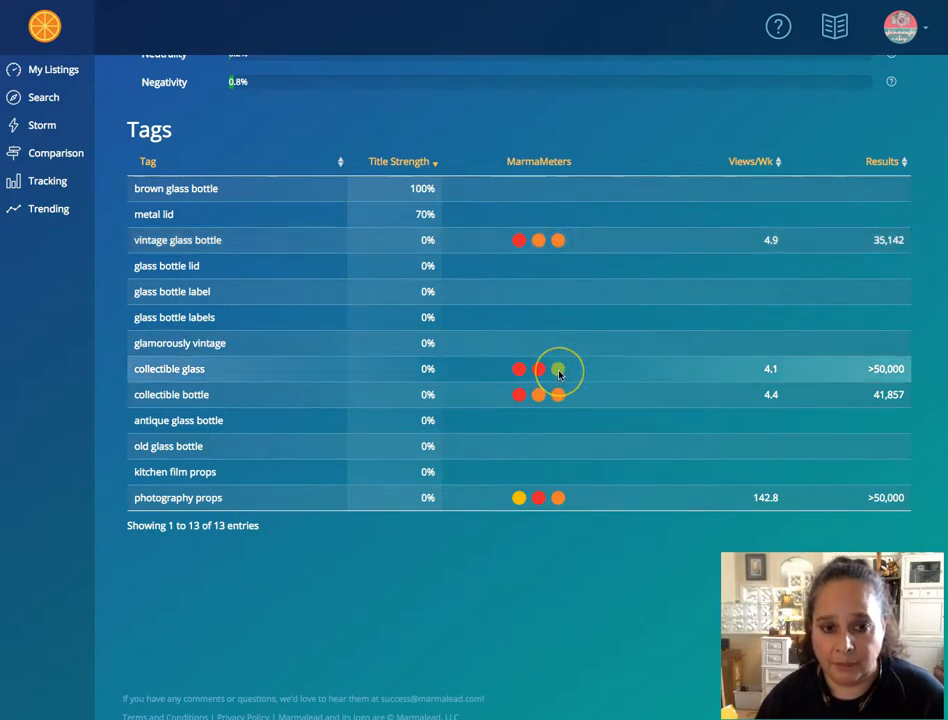
{"action": "mouse_move", "coordinate": [560, 374]}
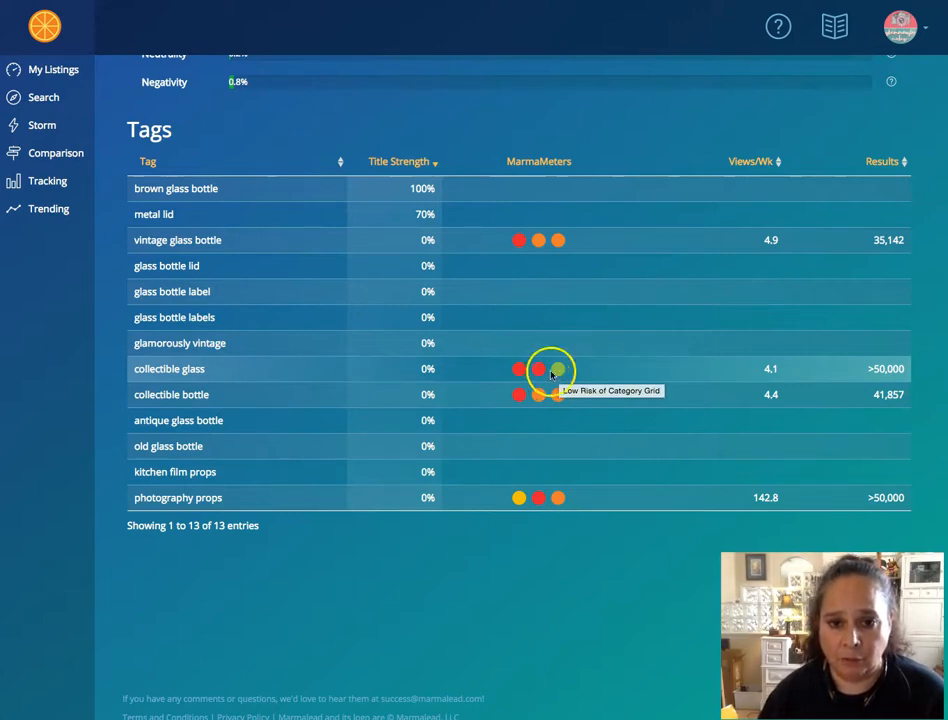
{"action": "left_click", "coordinate": [537, 374]}
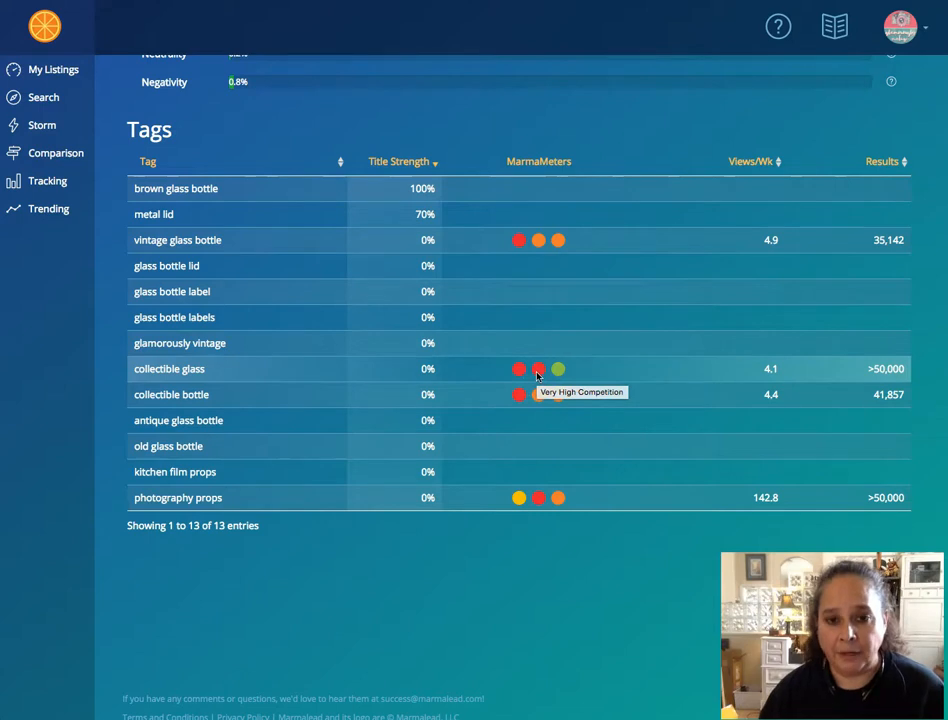
{"action": "mouse_move", "coordinate": [542, 245]}
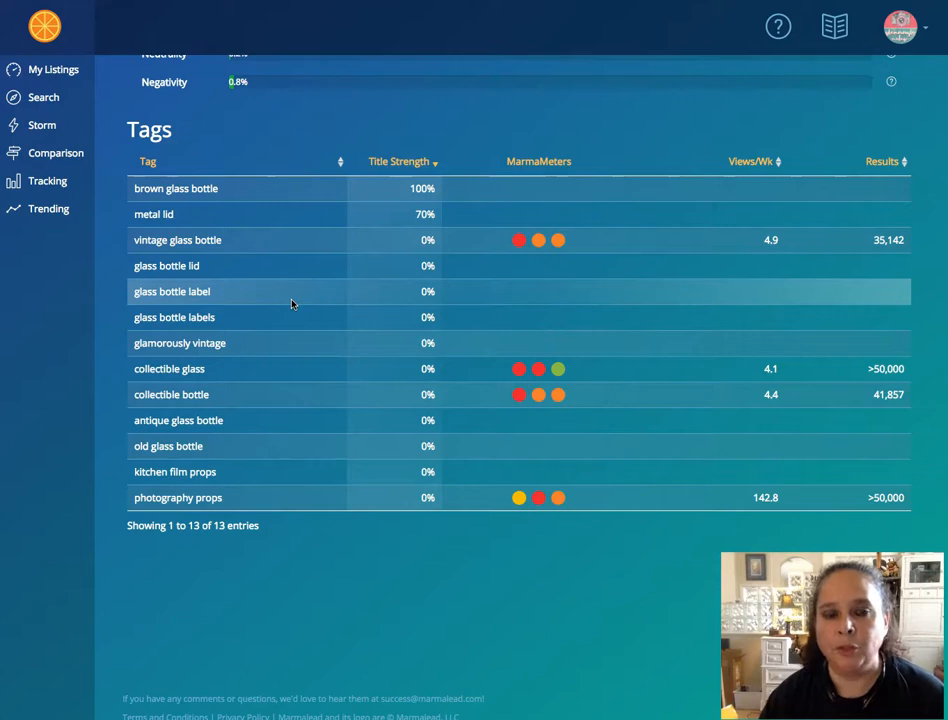
- Switch to the Paperly People shop and open the grade report for its "Effective Entrepreneurs Business Planner" listing
{"action": "left_click", "coordinate": [925, 40]}
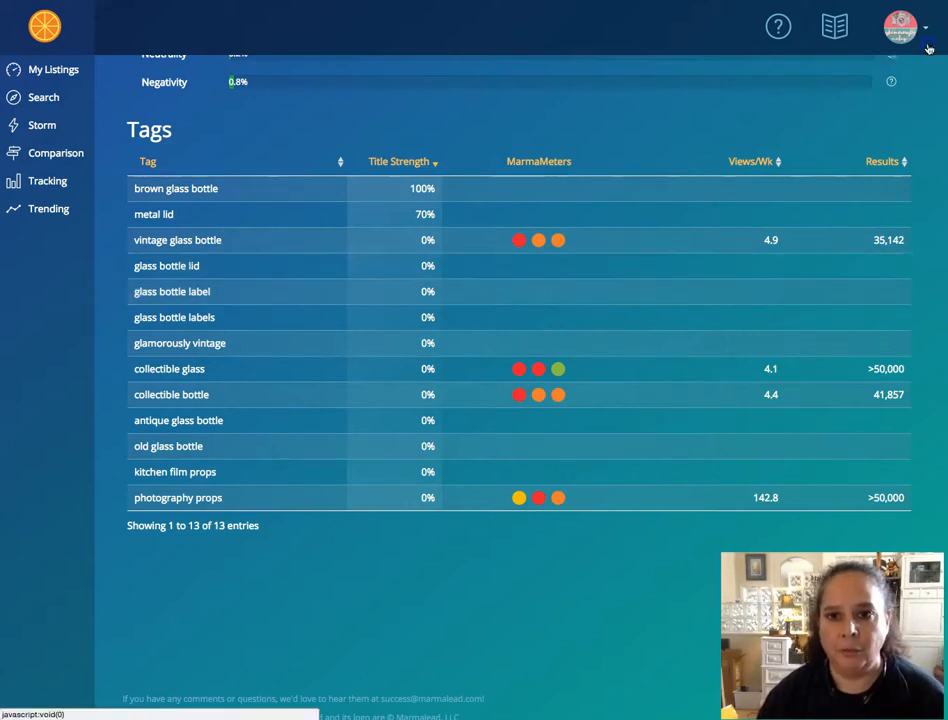
{"action": "left_click", "coordinate": [866, 97]}
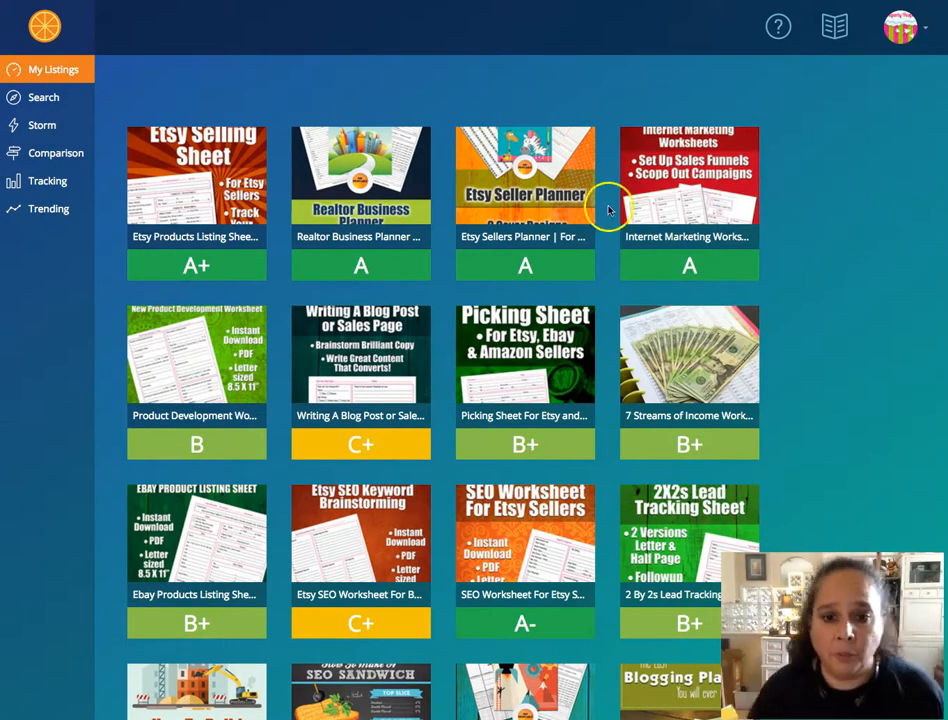
{"action": "scroll", "coordinate": [608, 210], "scroll_direction": "down", "scroll_amount": 2}
{"action": "scroll", "coordinate": [607, 219], "scroll_direction": "down", "scroll_amount": 1}
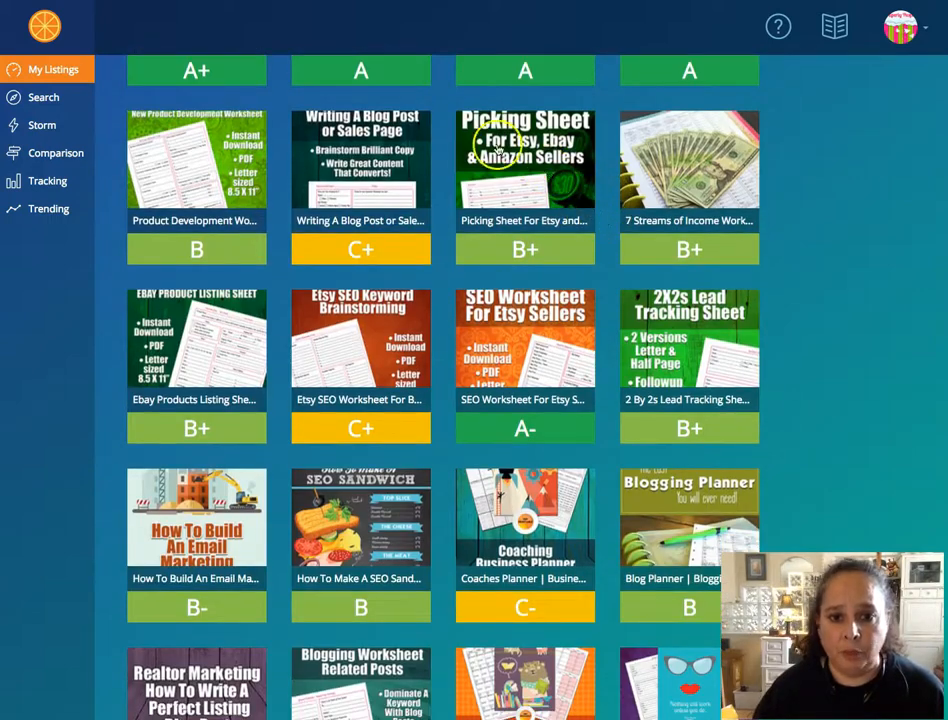
{"action": "scroll", "coordinate": [155, 215], "scroll_direction": "down", "scroll_amount": 2}
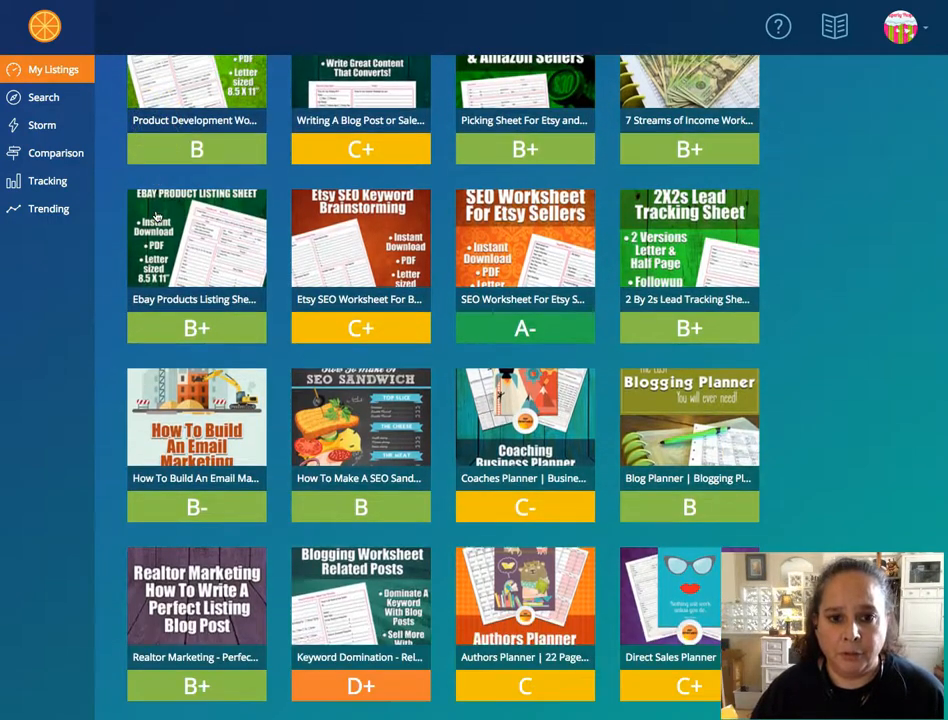
{"action": "scroll", "coordinate": [155, 215], "scroll_direction": "down", "scroll_amount": 4}
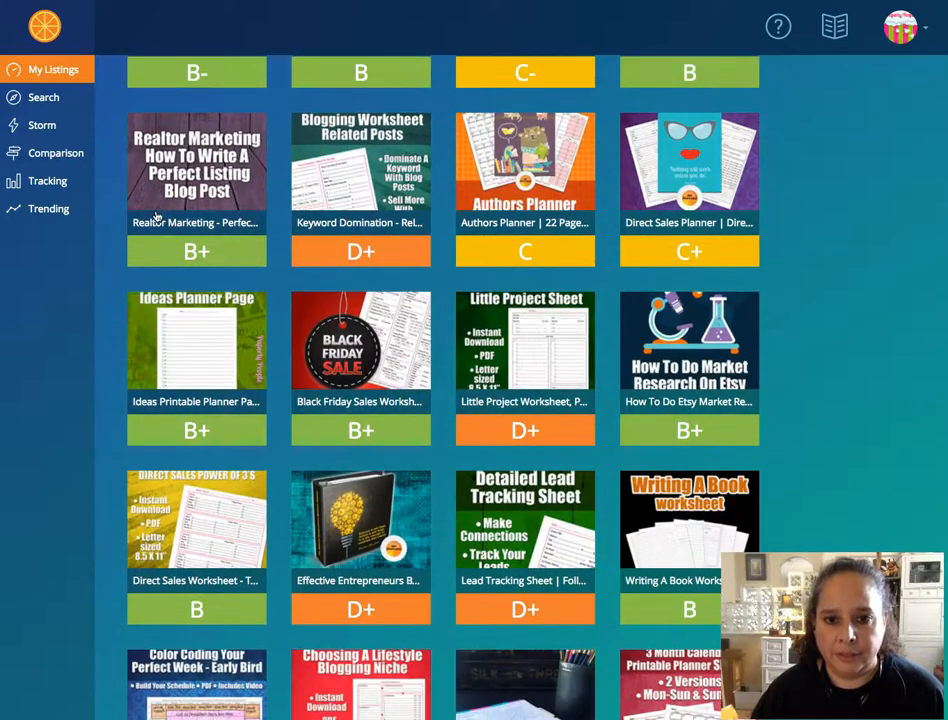
{"action": "scroll", "coordinate": [155, 215], "scroll_direction": "down", "scroll_amount": 2}
{"action": "scroll", "coordinate": [155, 215], "scroll_direction": "down", "scroll_amount": 2}
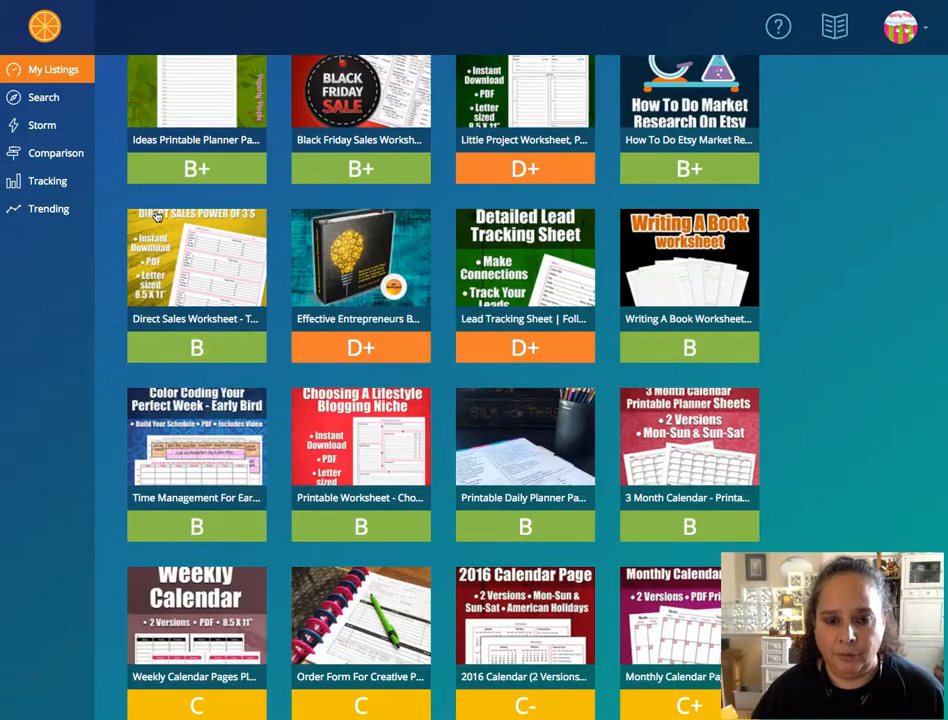
{"action": "left_click", "coordinate": [364, 262]}
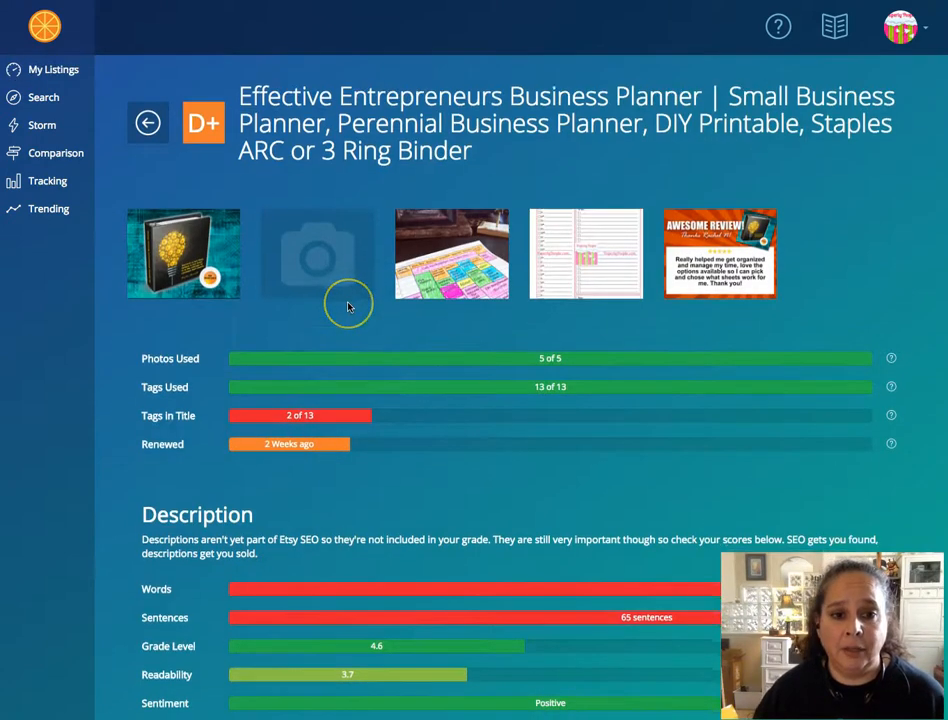
- Examine the business planner listing's scores for photos used, tags used, tags in title, renewal and description
{"action": "scroll", "coordinate": [349, 305], "scroll_direction": "down", "scroll_amount": 2}
{"action": "scroll", "coordinate": [349, 305], "scroll_direction": "up", "scroll_amount": 2}
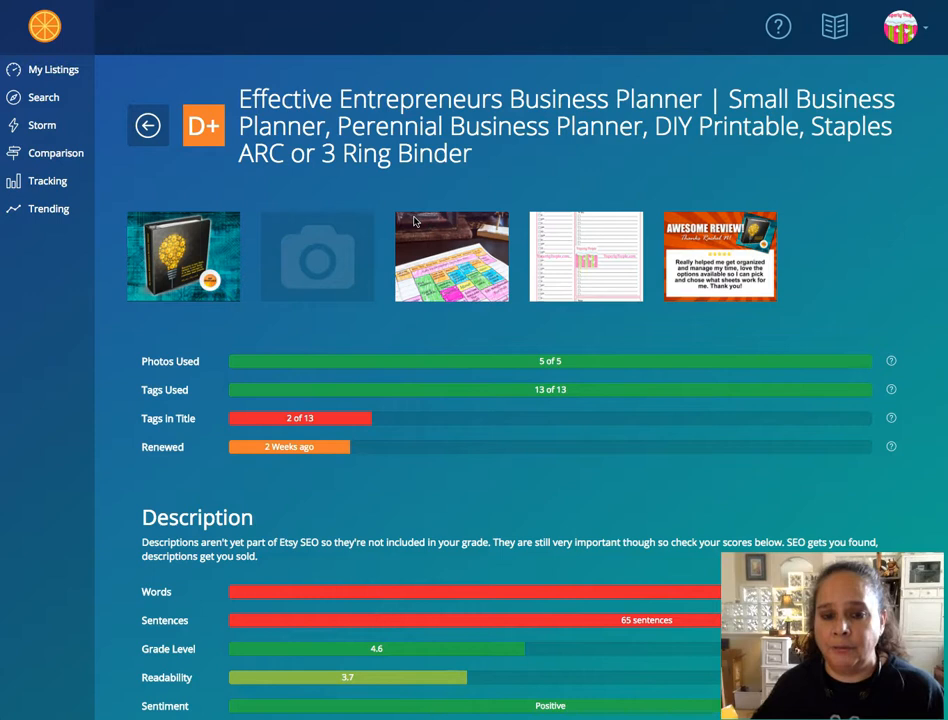
{"action": "scroll", "coordinate": [423, 332], "scroll_direction": "down", "scroll_amount": 1}
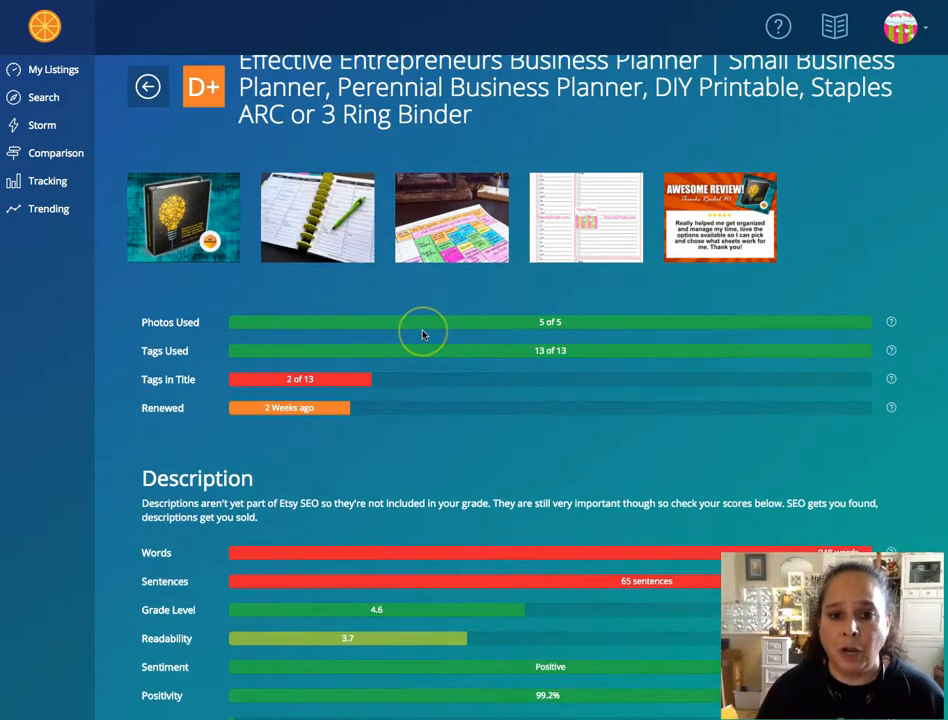
{"action": "scroll", "coordinate": [423, 335], "scroll_direction": "down", "scroll_amount": 1}
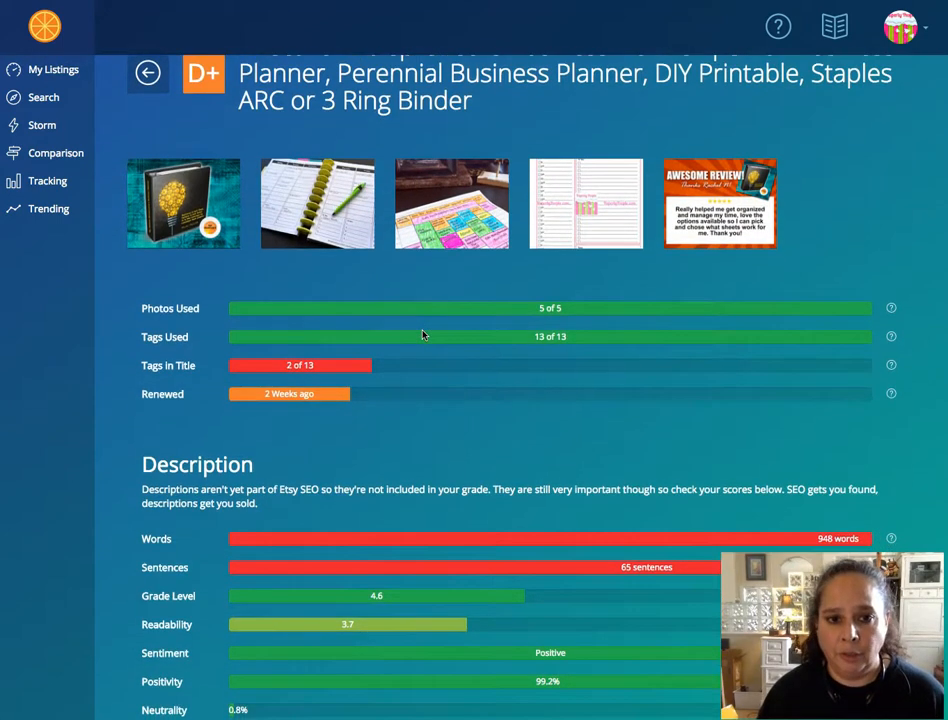
{"action": "scroll", "coordinate": [423, 332], "scroll_direction": "down", "scroll_amount": 1}
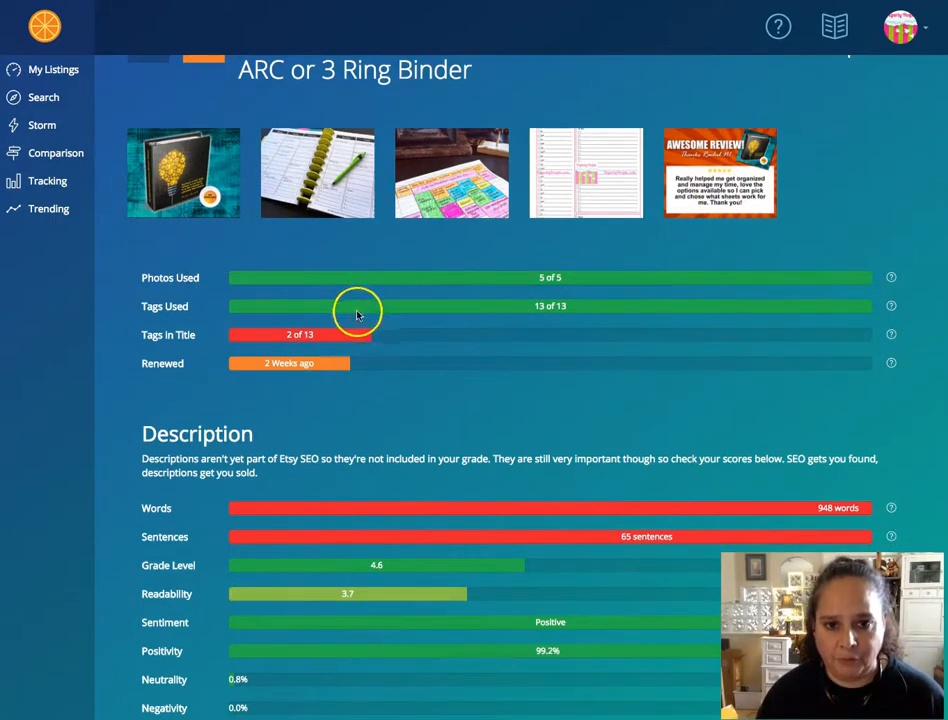
{"action": "scroll", "coordinate": [289, 347], "scroll_direction": "down", "scroll_amount": 1}
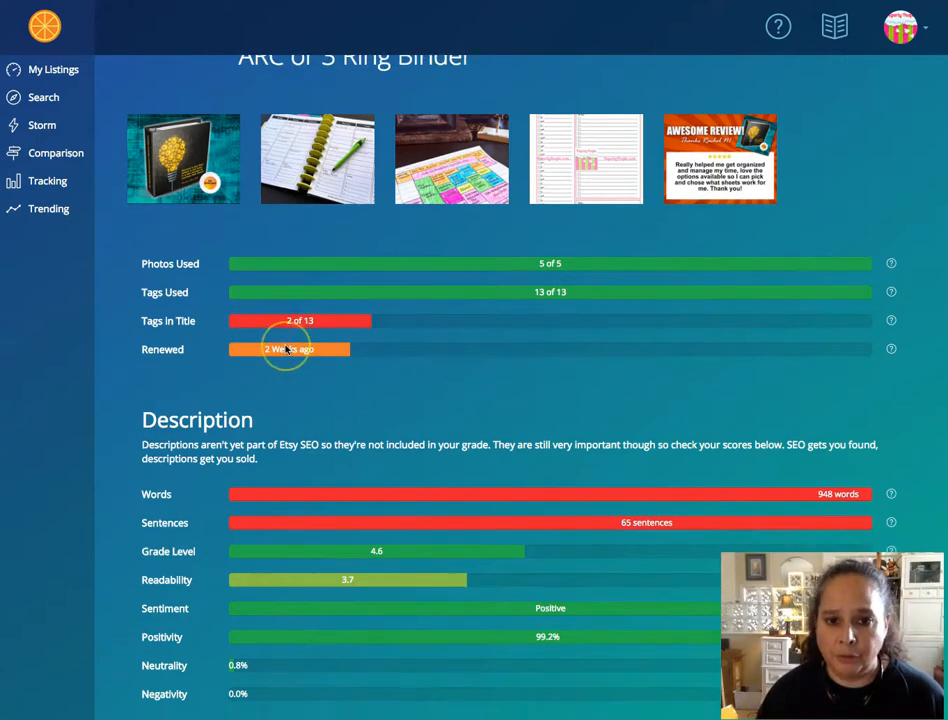
{"action": "scroll", "coordinate": [286, 348], "scroll_direction": "down", "scroll_amount": 1}
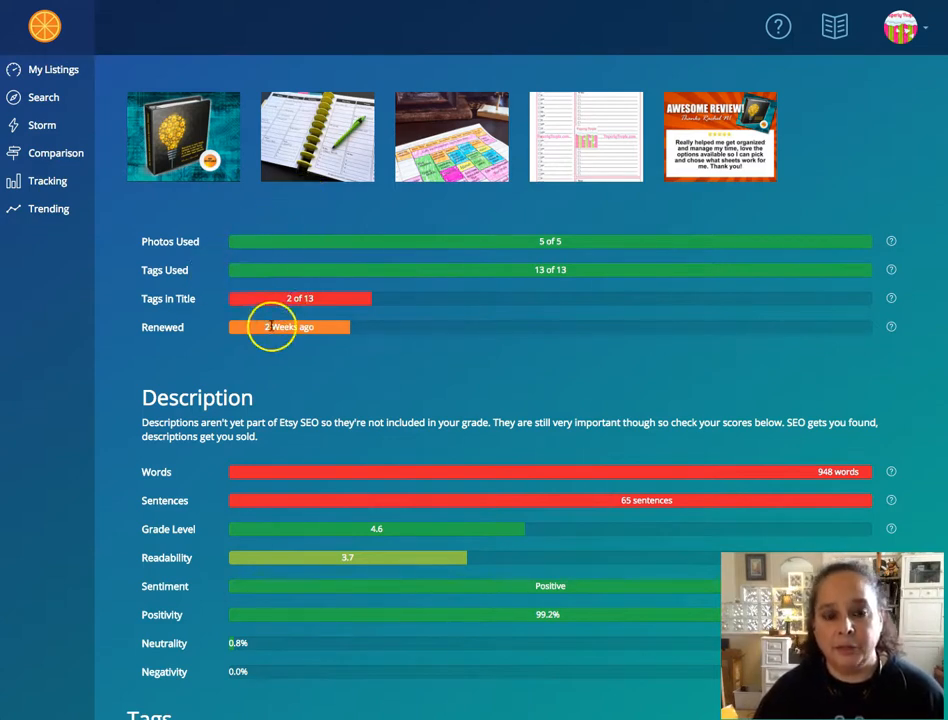
- Review the planner listing's title for the repeated phrase "Business Planner" and the wording "Staples ARC or 3 Ring Binder"
{"action": "scroll", "coordinate": [271, 327], "scroll_direction": "up", "scroll_amount": 2}
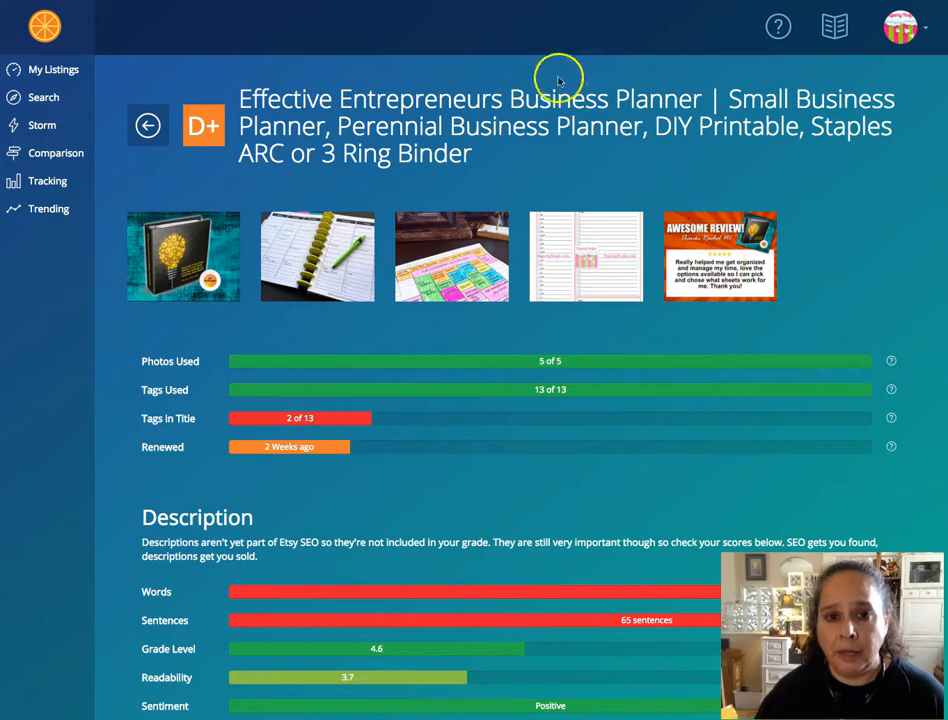
{"action": "left_click_drag", "start_coordinate": [512, 98], "coordinate": [694, 103]}
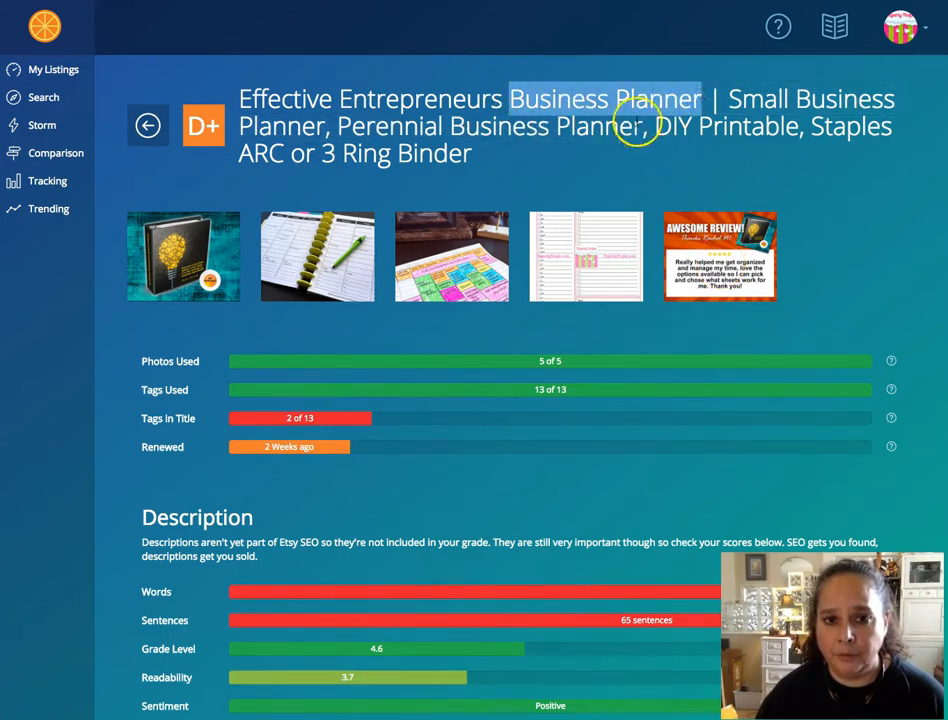
{"action": "left_click_drag", "start_coordinate": [452, 127], "coordinate": [643, 118]}
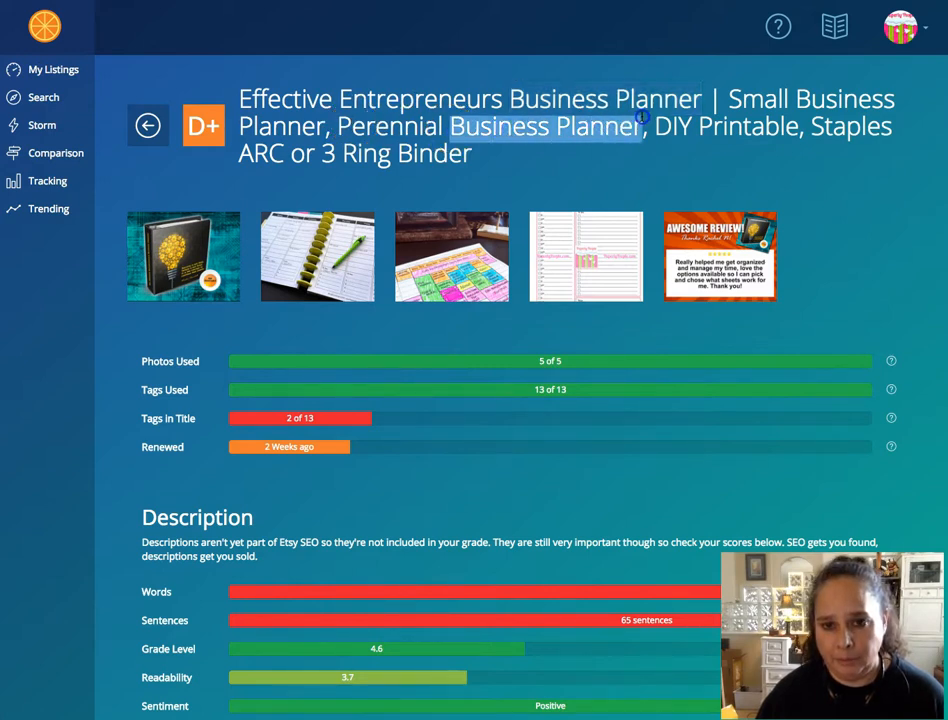
{"action": "left_click", "coordinate": [738, 146]}
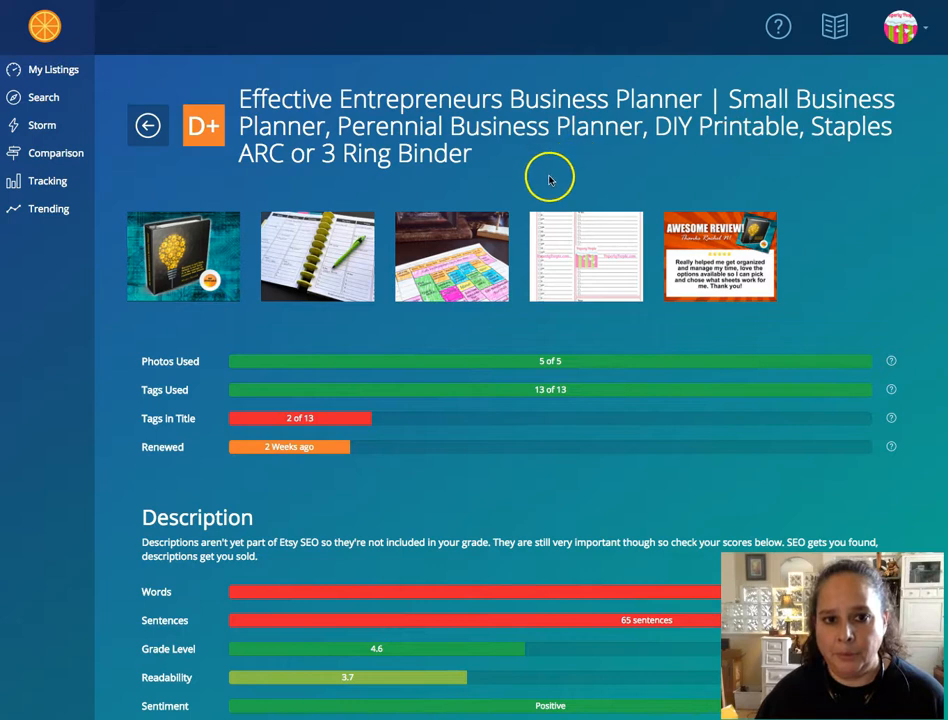
{"action": "scroll", "coordinate": [350, 200], "scroll_direction": "down", "scroll_amount": 2}
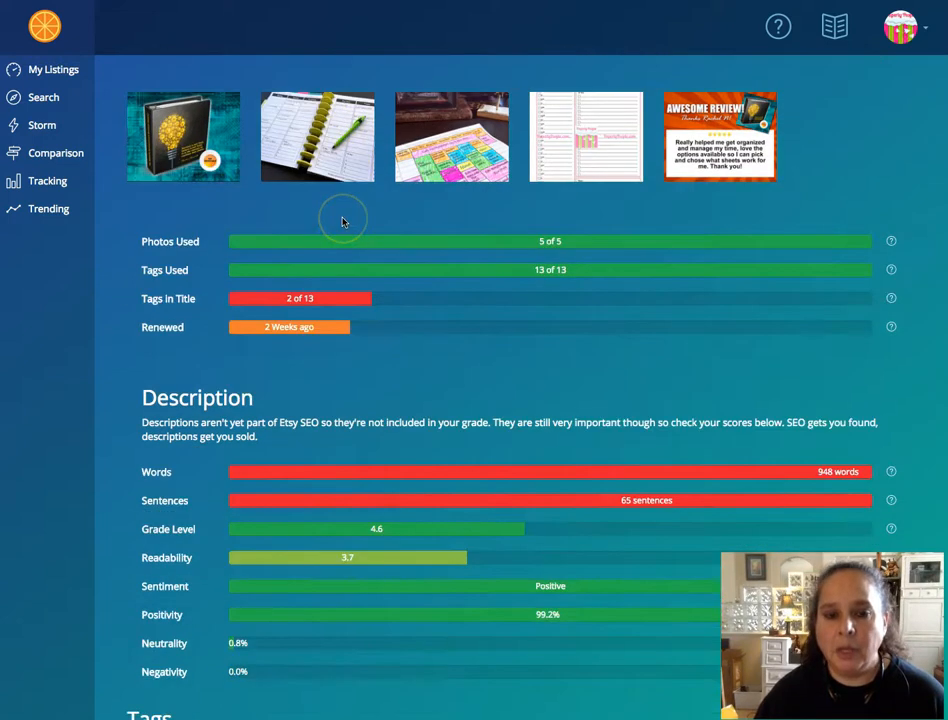
{"action": "scroll", "coordinate": [341, 221], "scroll_direction": "up", "scroll_amount": 2}
{"action": "left_click_drag", "start_coordinate": [812, 126], "coordinate": [387, 154]}
{"action": "left_click", "coordinate": [385, 152]}
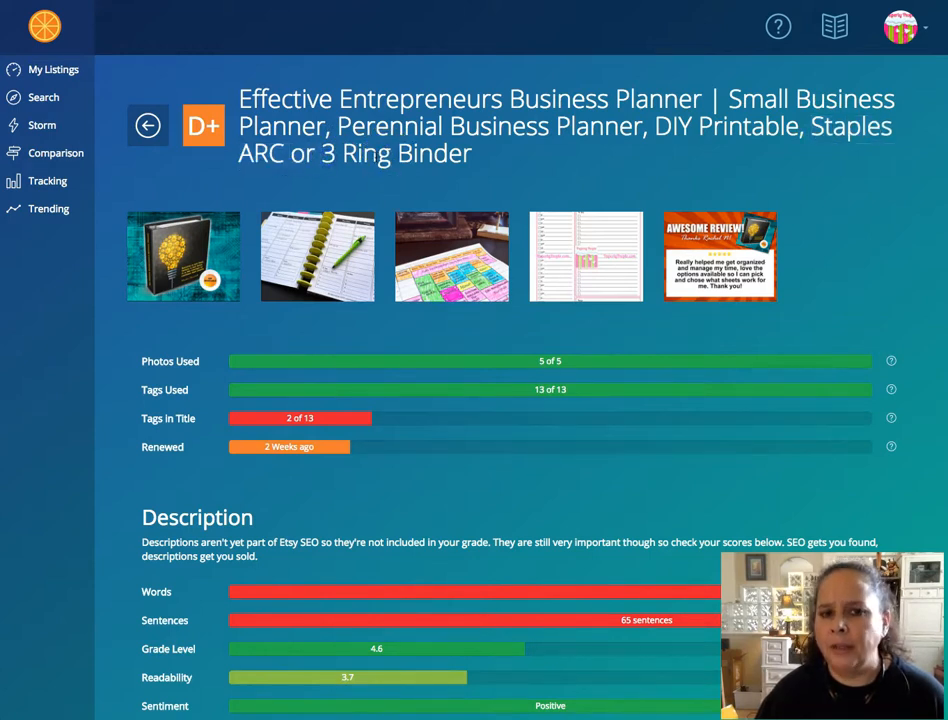
{"action": "scroll", "coordinate": [480, 173], "scroll_direction": "down", "scroll_amount": 1}
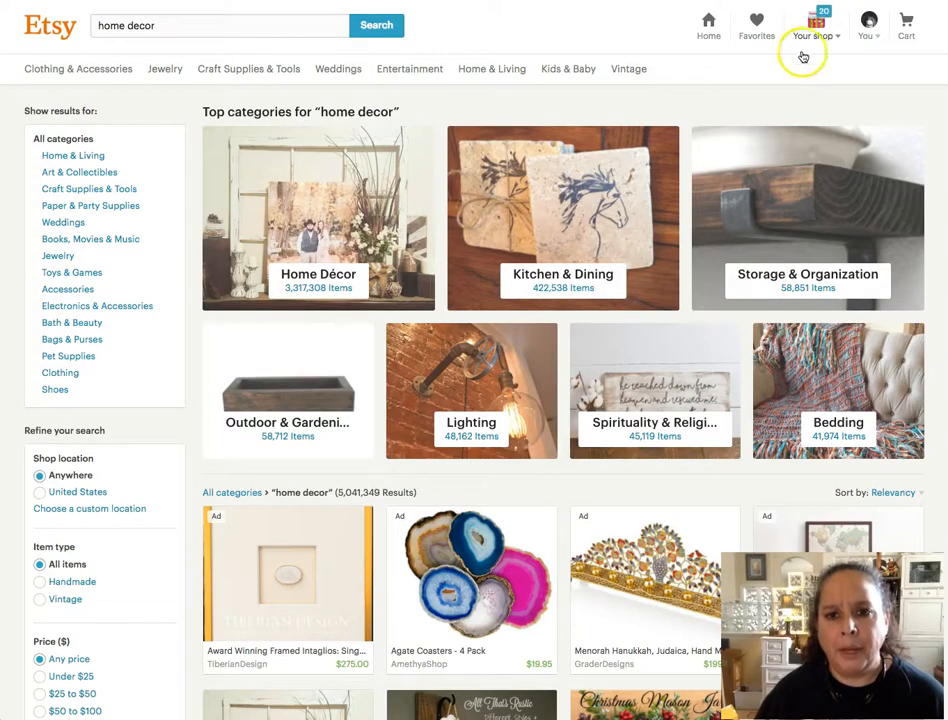
- Switch to Etsy, open the shop's stats and review the first two pages of top keywords
{"action": "mouse_move", "coordinate": [812, 30]}
{"action": "left_click", "coordinate": [742, 149]}
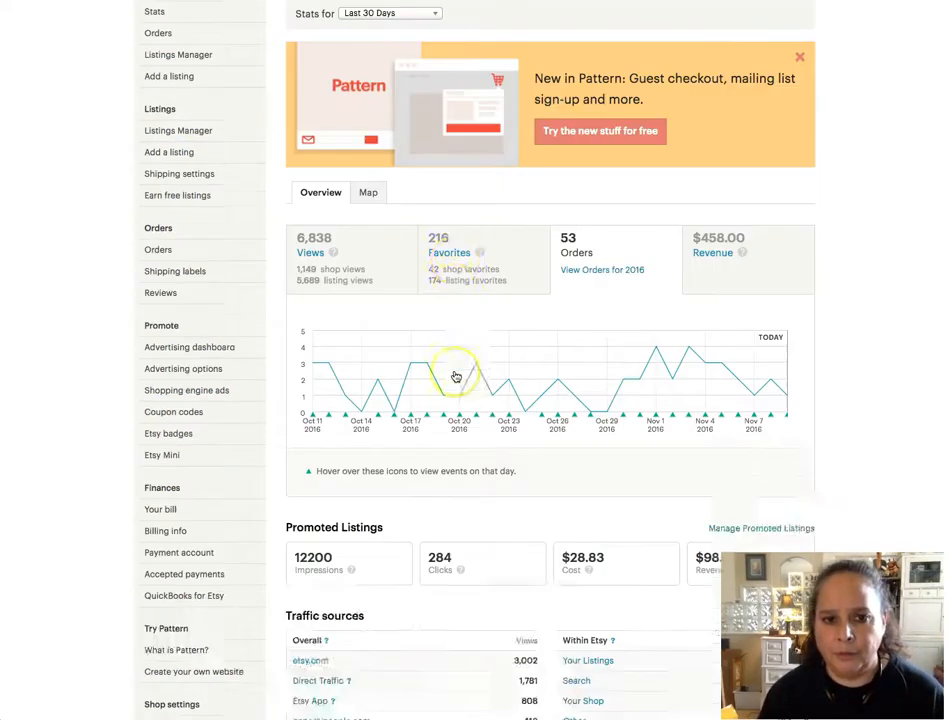
{"action": "scroll", "coordinate": [456, 377], "scroll_direction": "down", "scroll_amount": 7}
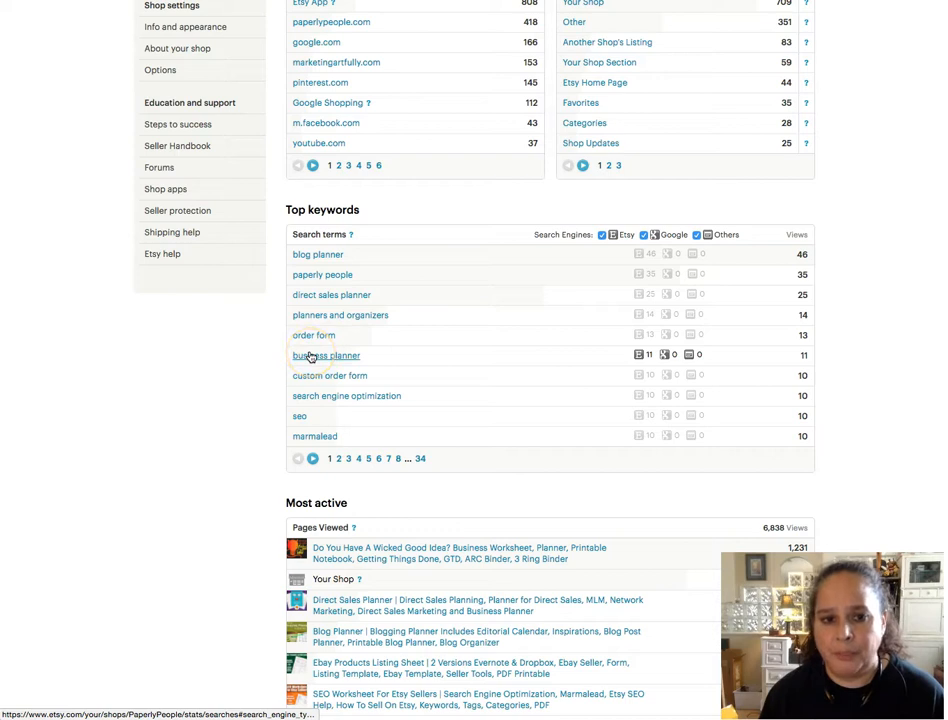
{"action": "left_click", "coordinate": [339, 459]}
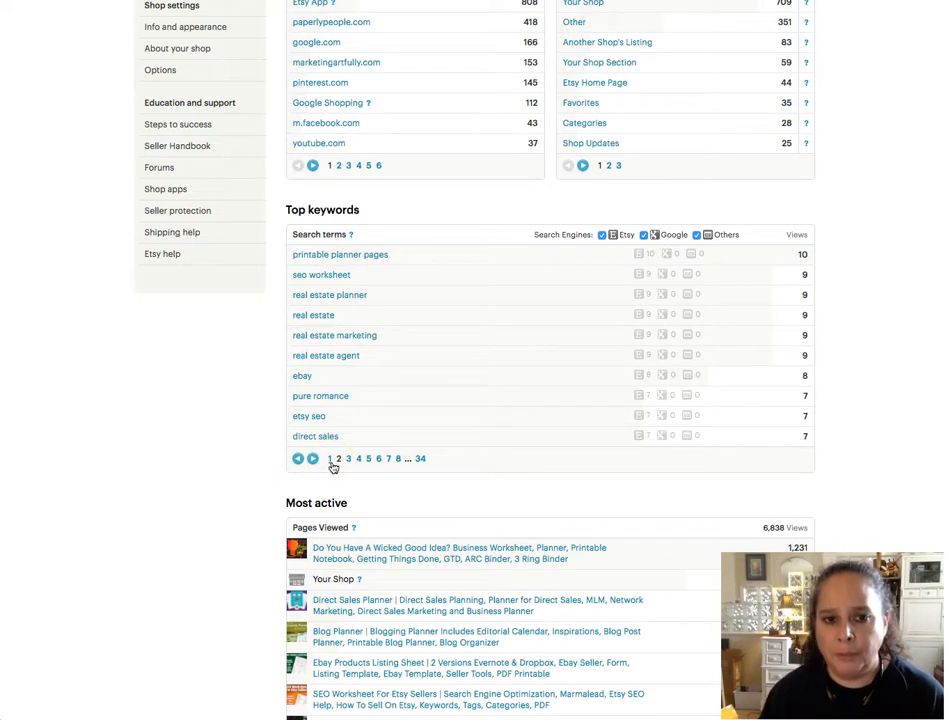
{"action": "left_click", "coordinate": [331, 460]}
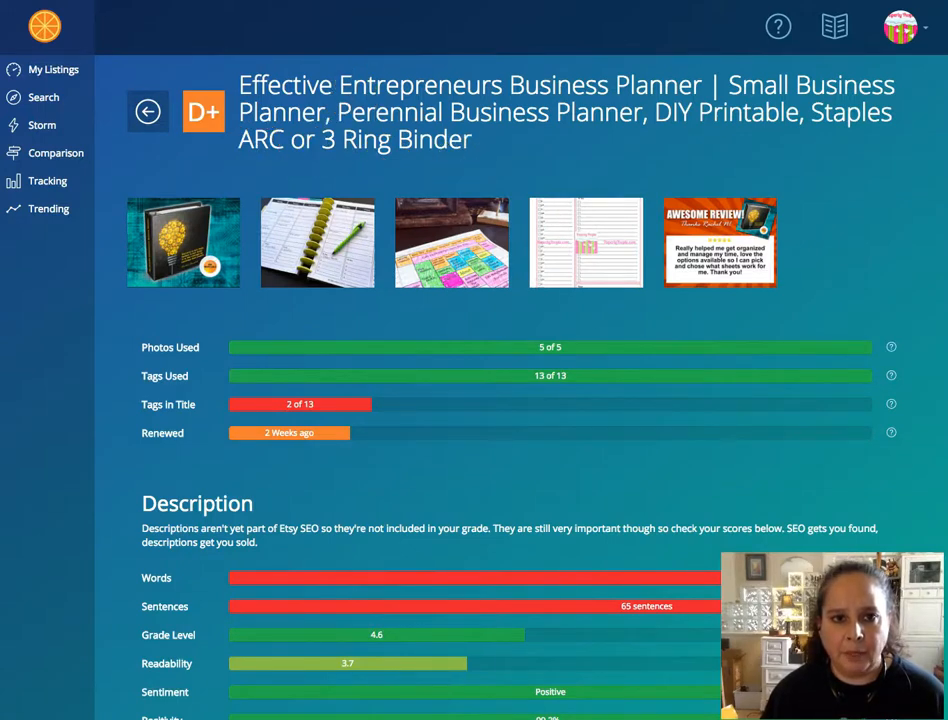
- Open Etsy in a new browser tab and go to the shop's Listings Manager
{"action": "key", "text": "super+t"}
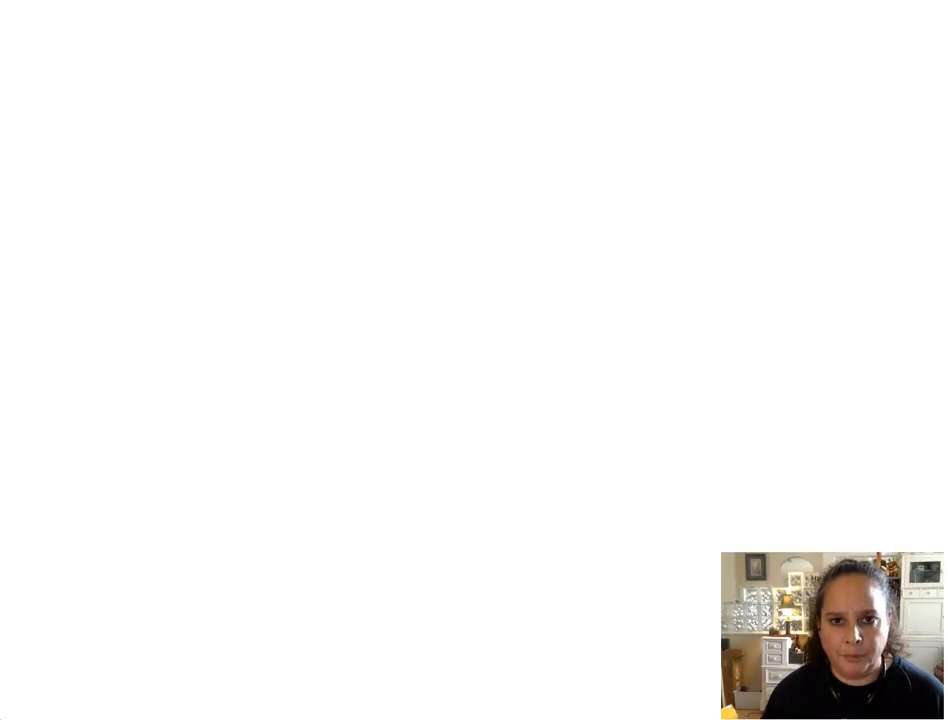
{"action": "type", "text": "etsy"}
{"action": "key", "text": "Return"}
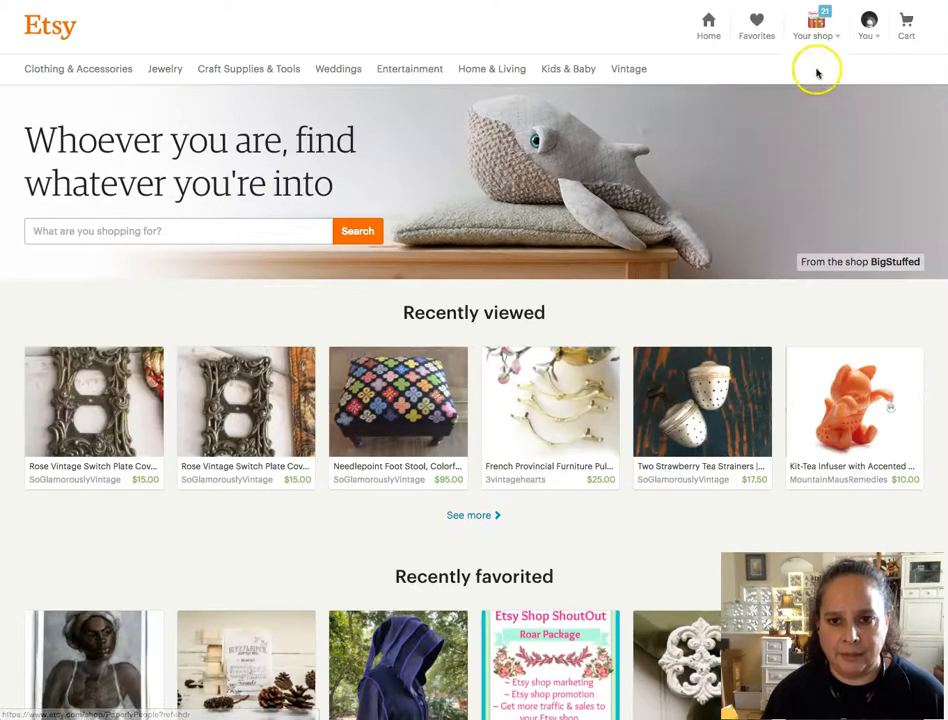
{"action": "mouse_move", "coordinate": [822, 37]}
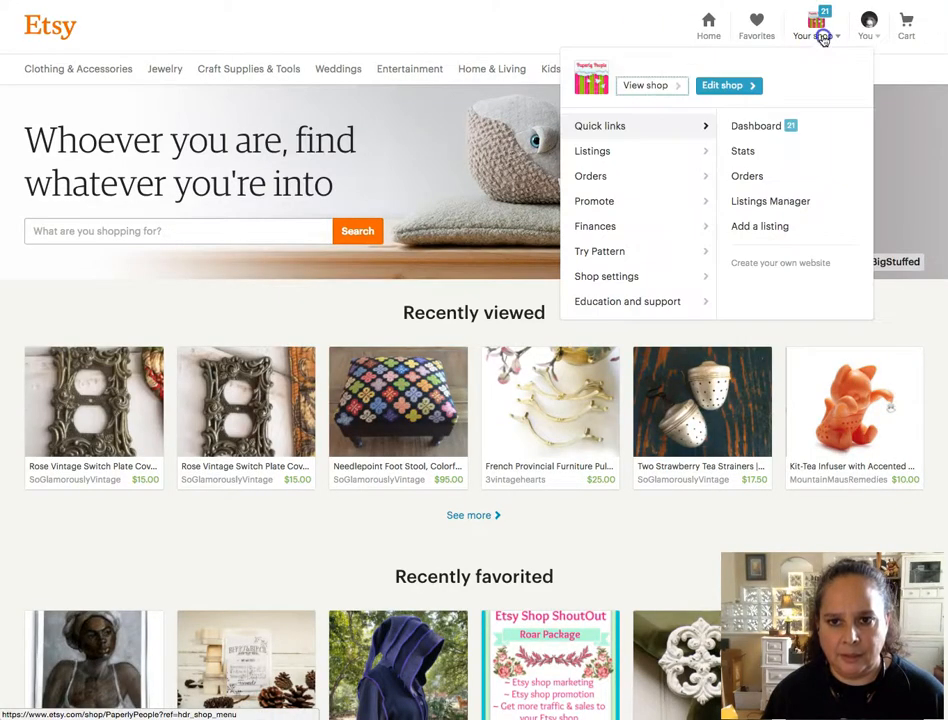
{"action": "left_click", "coordinate": [770, 201]}
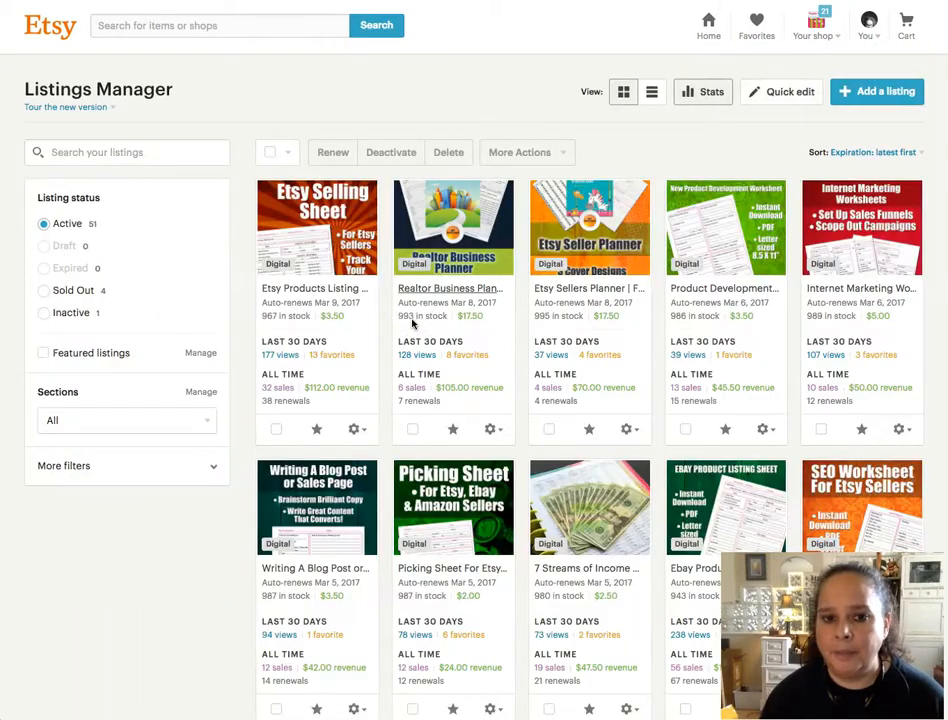
- Find the "Effective Entrepreneurs Business Planner" listing among the active listings and open it for editing
{"action": "scroll", "coordinate": [411, 323], "scroll_direction": "down", "scroll_amount": 10}
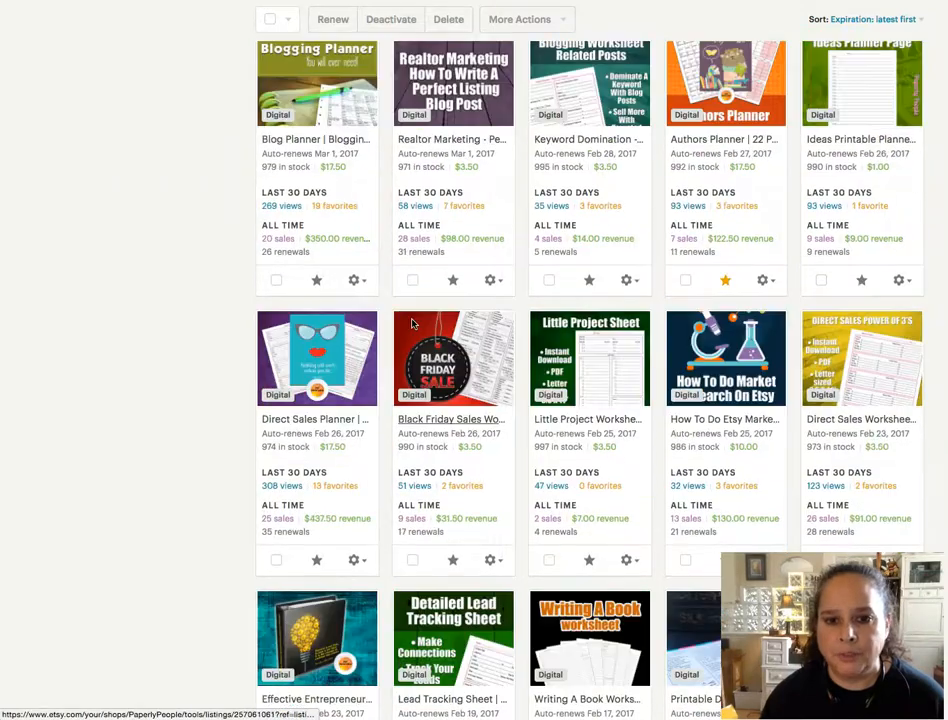
{"action": "scroll", "coordinate": [411, 323], "scroll_direction": "down", "scroll_amount": 4}
{"action": "left_click", "coordinate": [345, 358]}
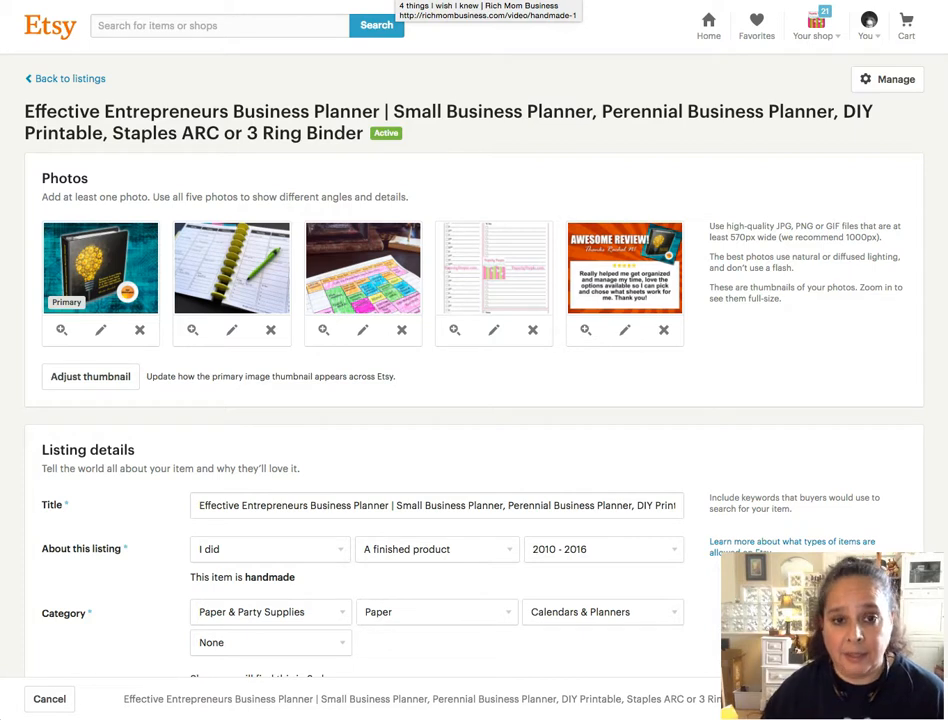
- Examine the phrases "Business Planner" and "Small Business Planner" in the planner listing's title
{"action": "left_click_drag", "start_coordinate": [235, 112], "coordinate": [386, 113]}
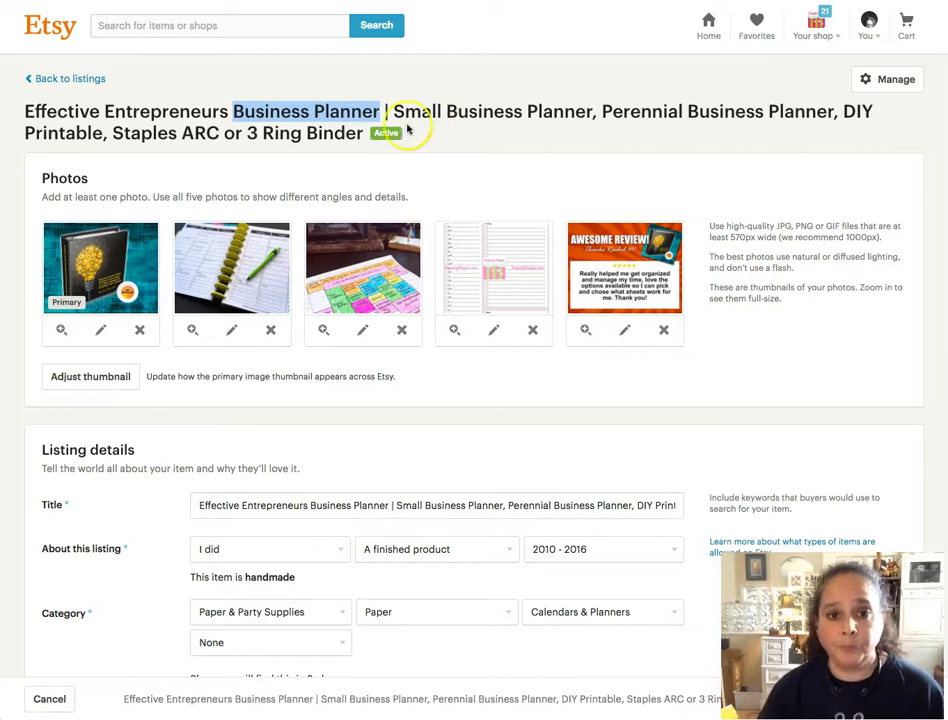
{"action": "left_click", "coordinate": [300, 111]}
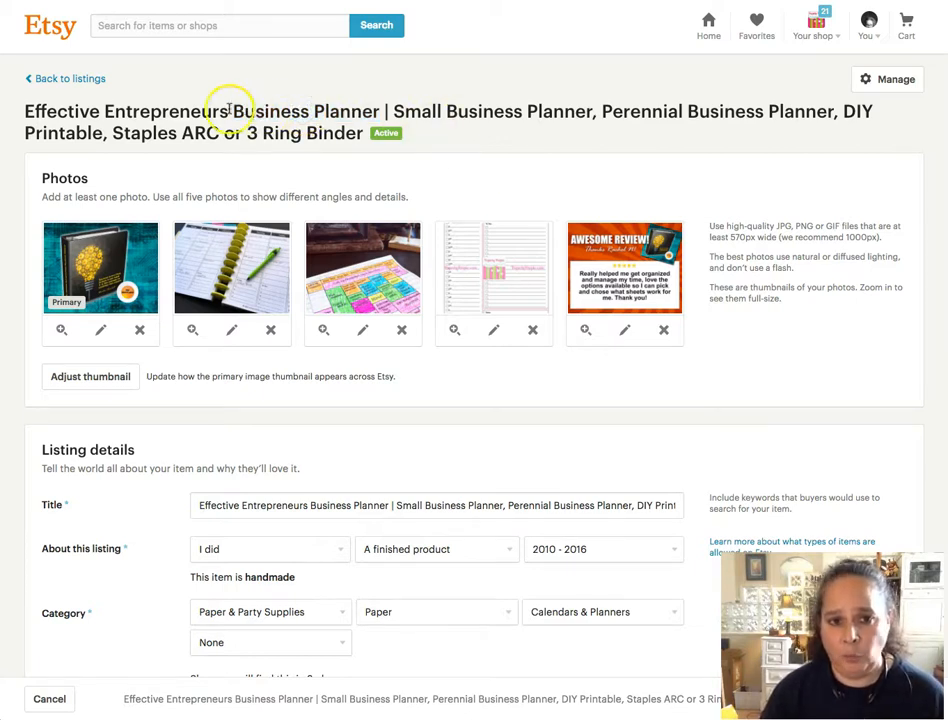
{"action": "left_click_drag", "start_coordinate": [235, 110], "coordinate": [369, 105]}
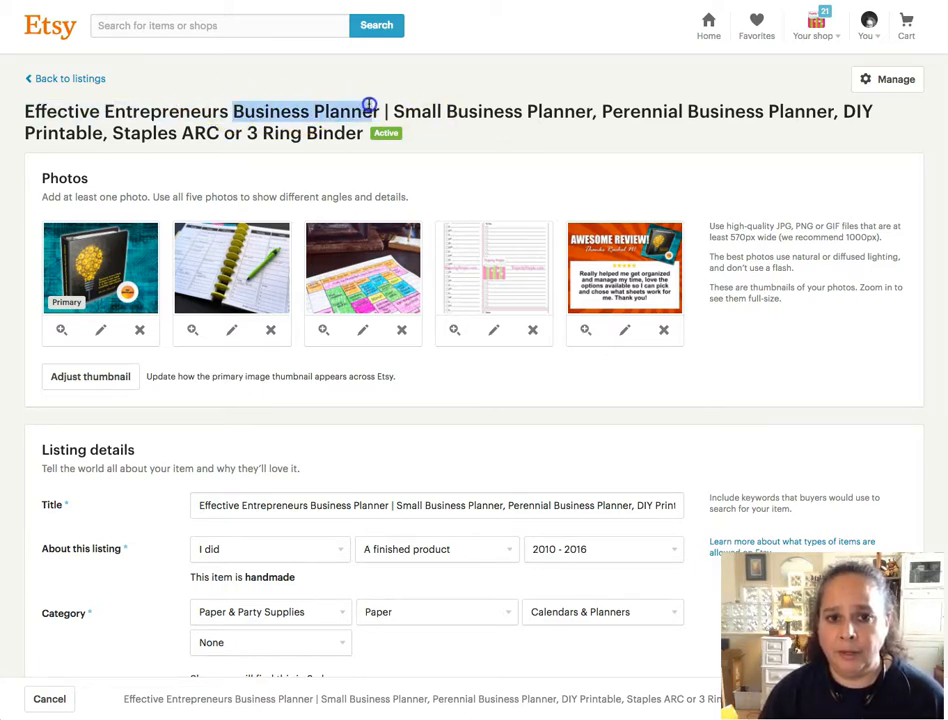
{"action": "left_click", "coordinate": [588, 110]}
{"action": "left_click_drag", "start_coordinate": [592, 110], "coordinate": [73, 97]}
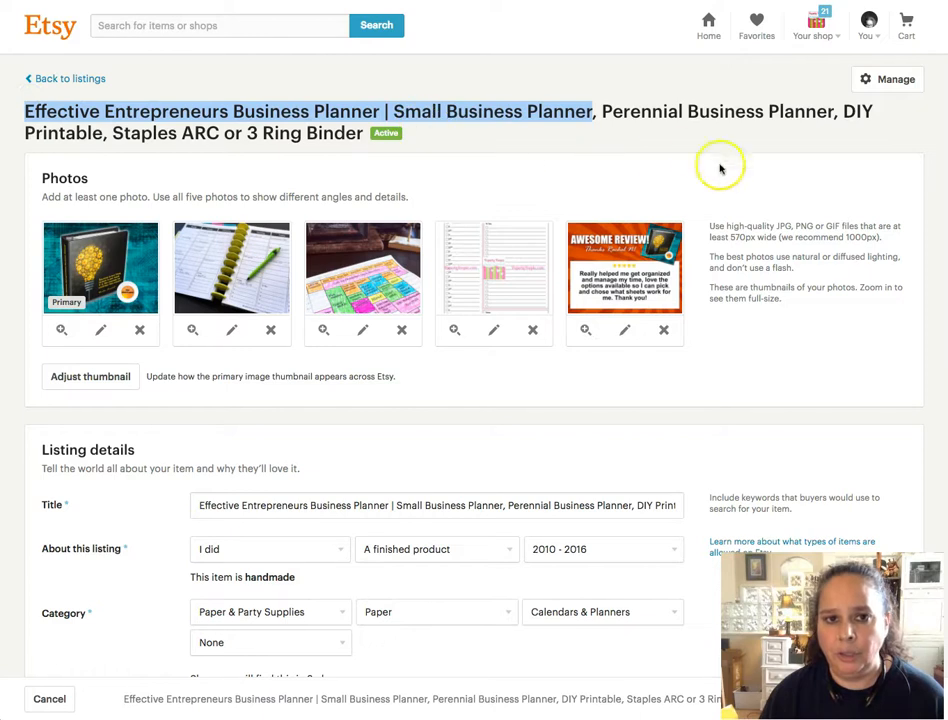
- Delete "Perennial Business Planner, DIY Printable, Staples ARC or 3 Ring Binder" from the end of the listing title
{"action": "left_click", "coordinate": [527, 503]}
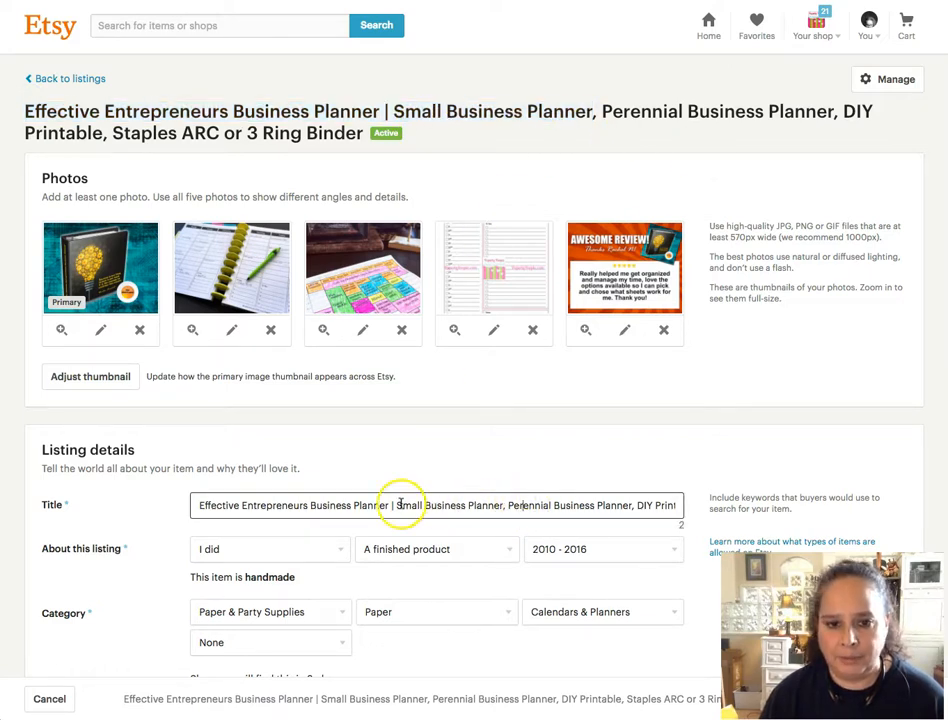
{"action": "left_click", "coordinate": [511, 504]}
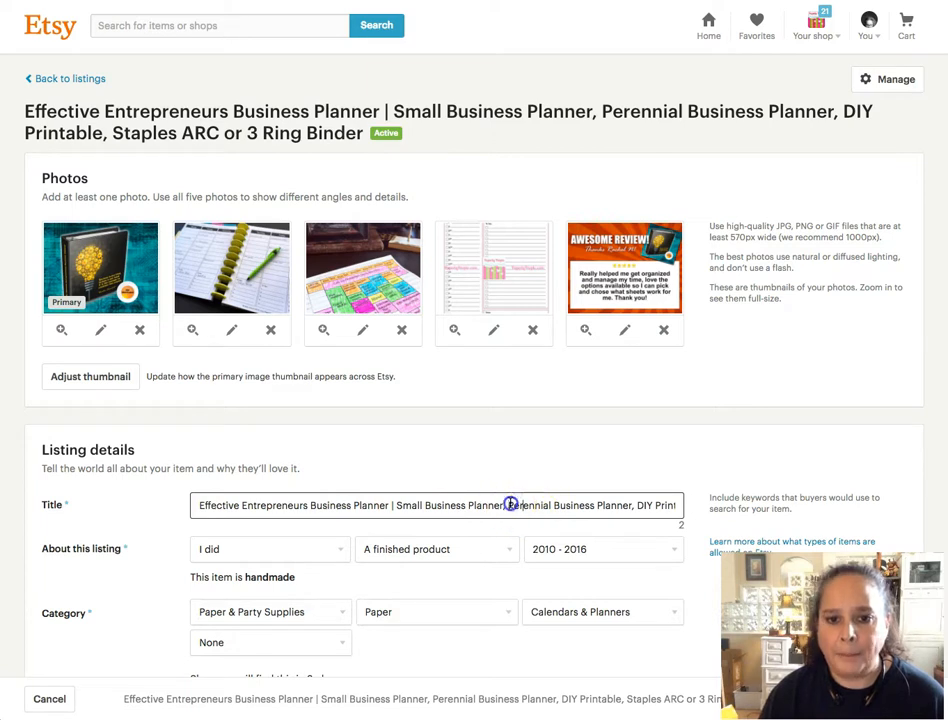
{"action": "left_click_drag", "start_coordinate": [511, 504], "coordinate": [747, 509]}
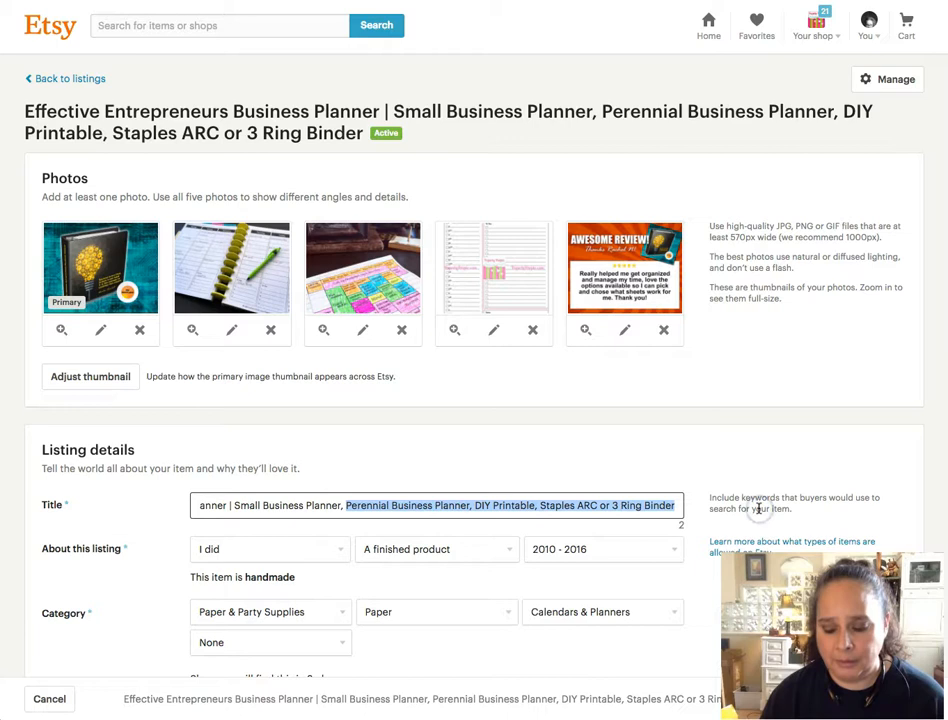
{"action": "key", "text": "BackSpace"}
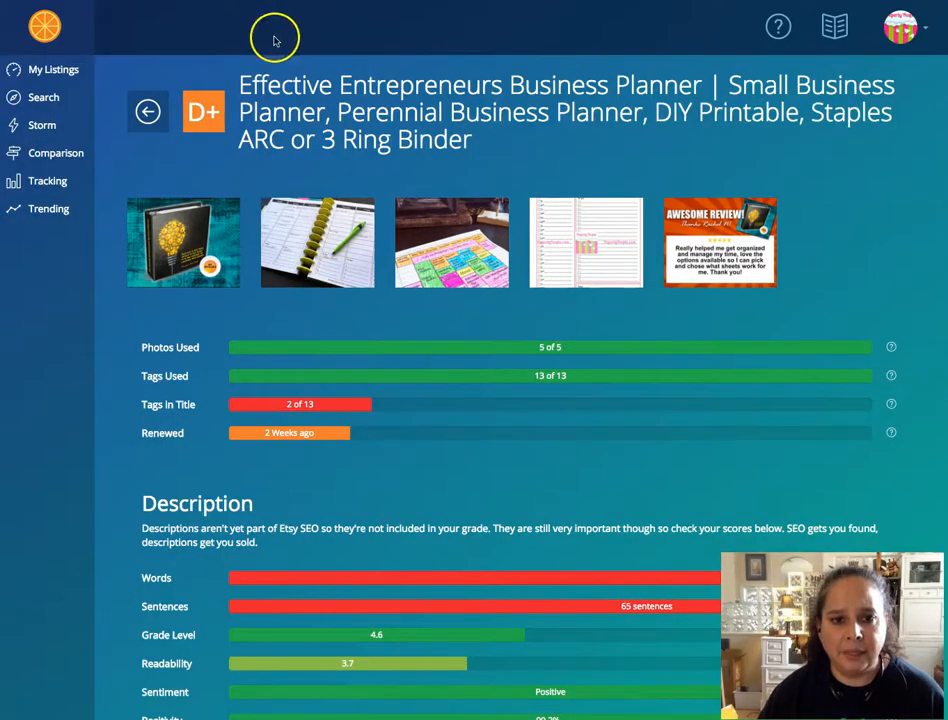
- Check the planner's report in Marmalead, then append "Planners and Organizers, Printable Planner," to the Etsy listing title
{"action": "scroll", "coordinate": [277, 328], "scroll_direction": "down", "scroll_amount": 10}
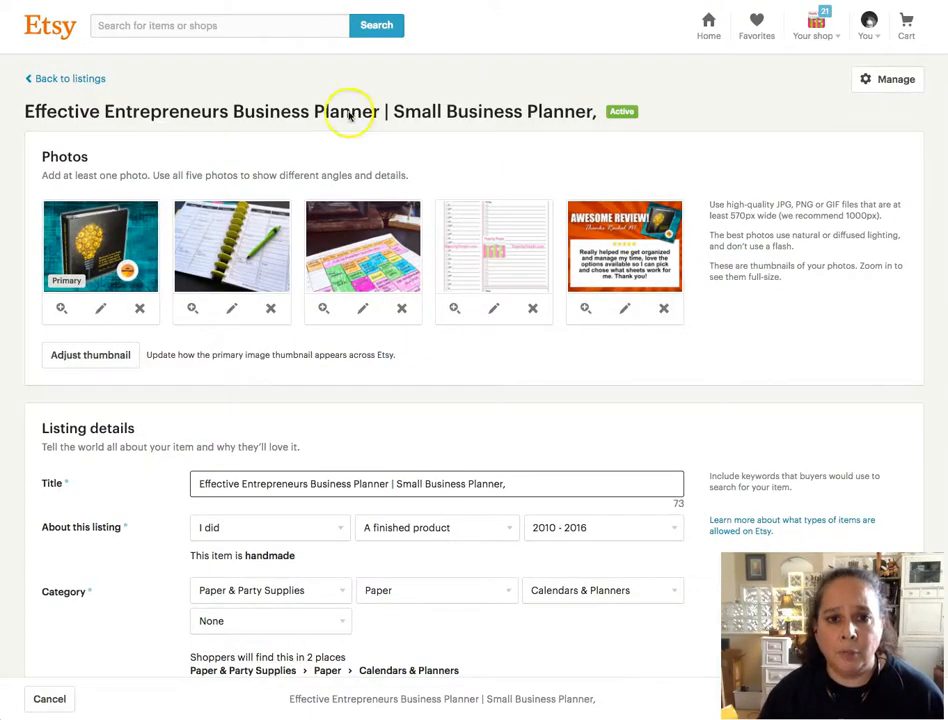
{"action": "type", "text": "P"}
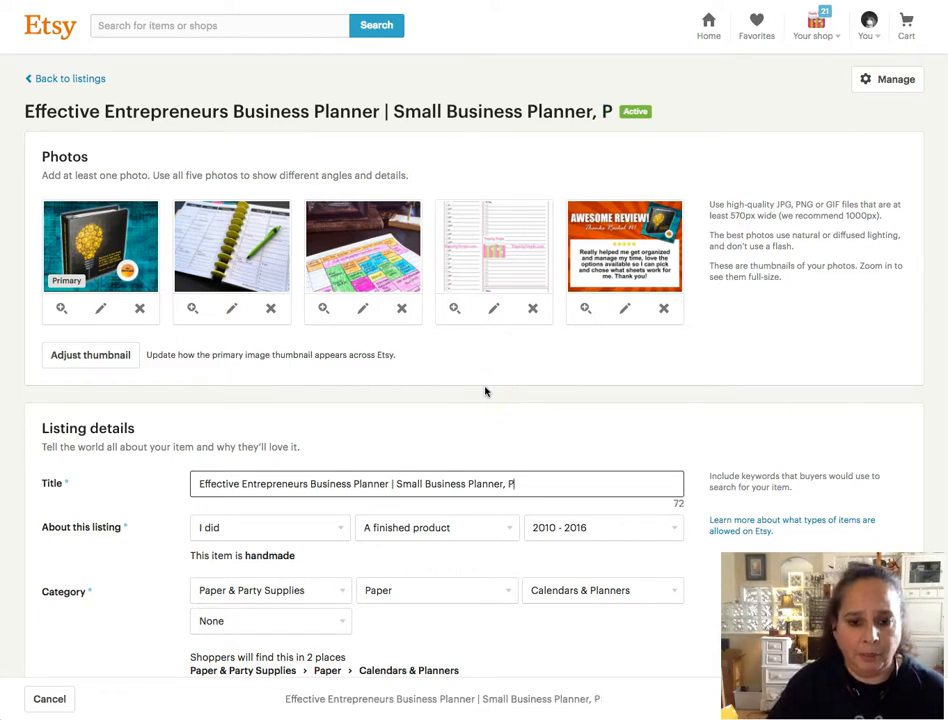
{"action": "type", "text": "lanners and ORga"}
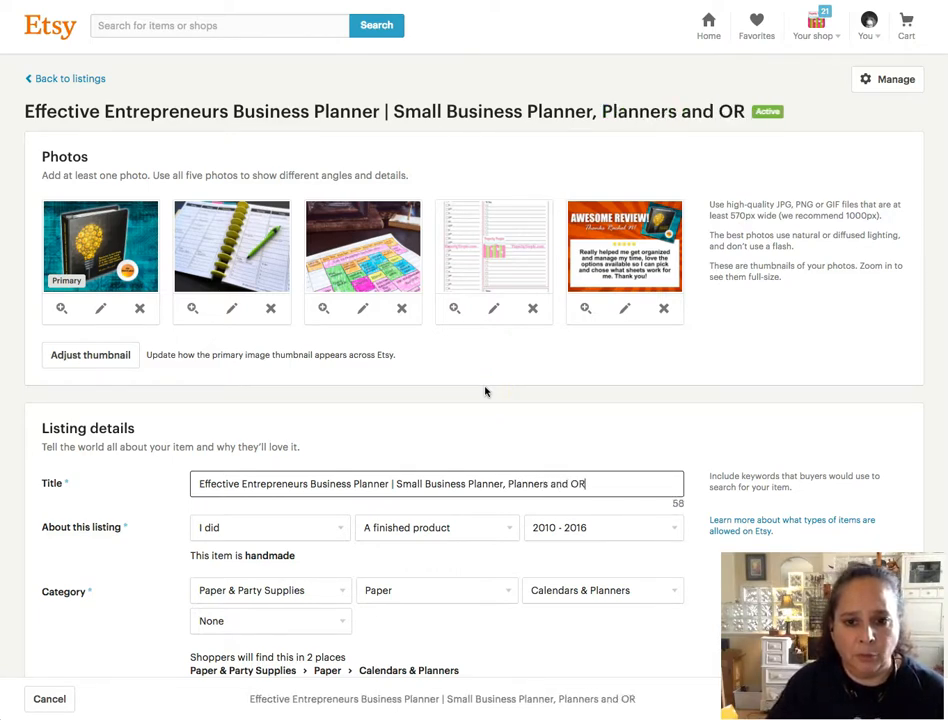
{"action": "key", "text": "BackSpace"}
{"action": "key", "text": "BackSpace"}
{"action": "key", "text": "BackSpace"}
{"action": "type", "text": "rganizers, "}
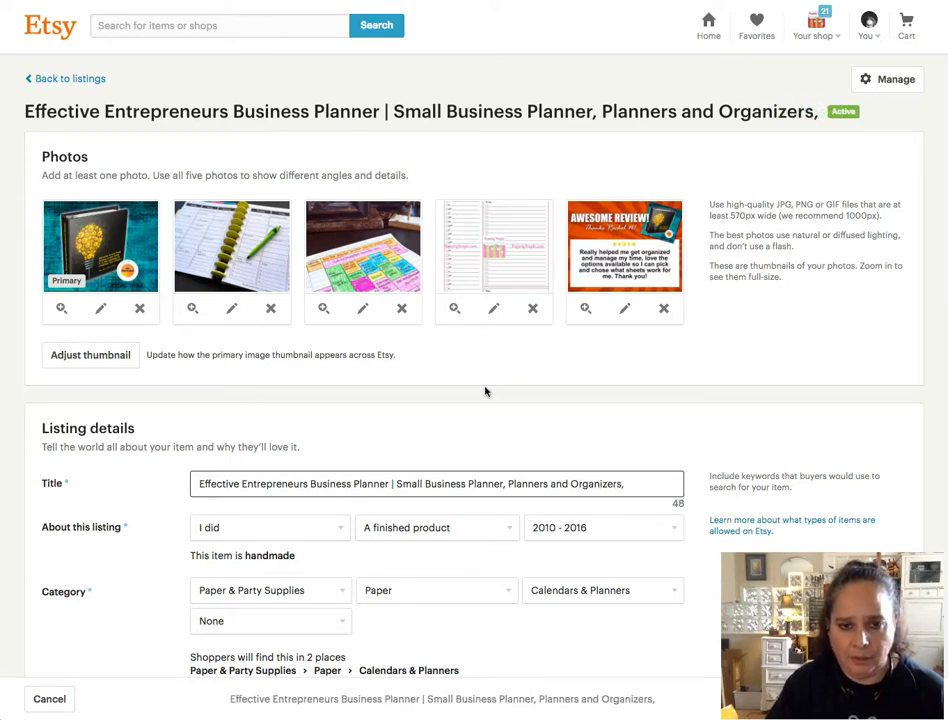
{"action": "type", "text": "Printable"}
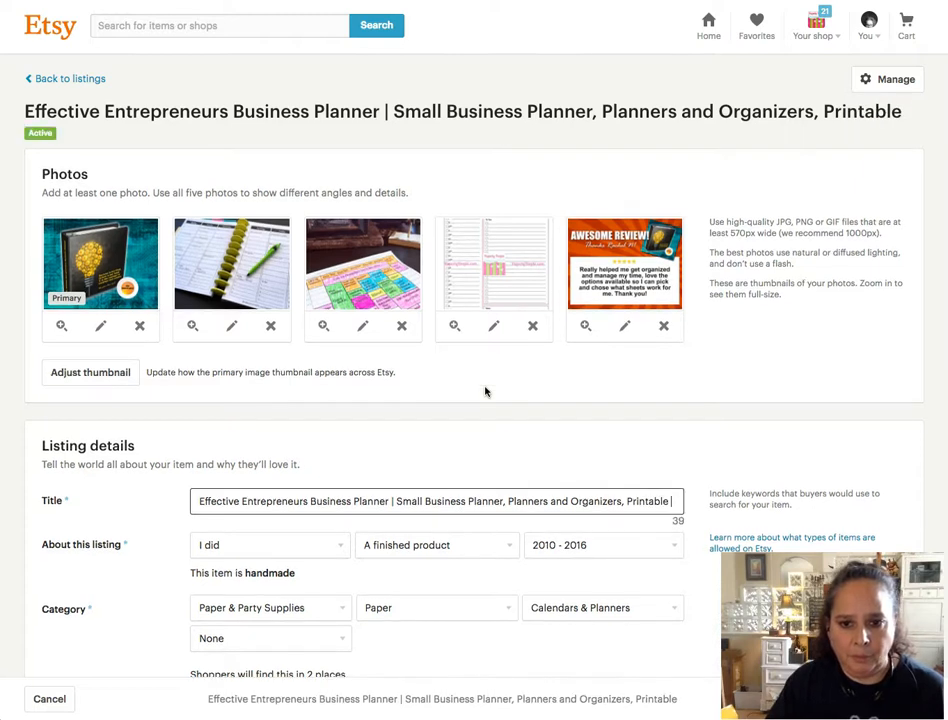
{"action": "type", "text": " Planner,"}
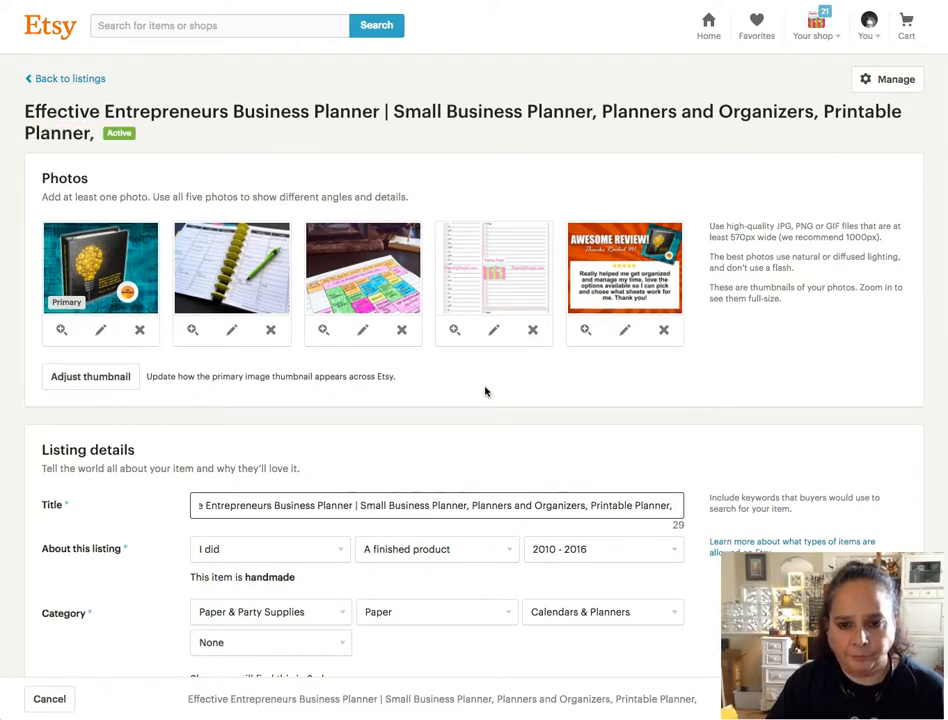
- Consult the planner's tag list in Marmalead and append "PDF Planner," to the Etsy listing title
{"action": "scroll", "coordinate": [482, 404], "scroll_direction": "down", "scroll_amount": 4}
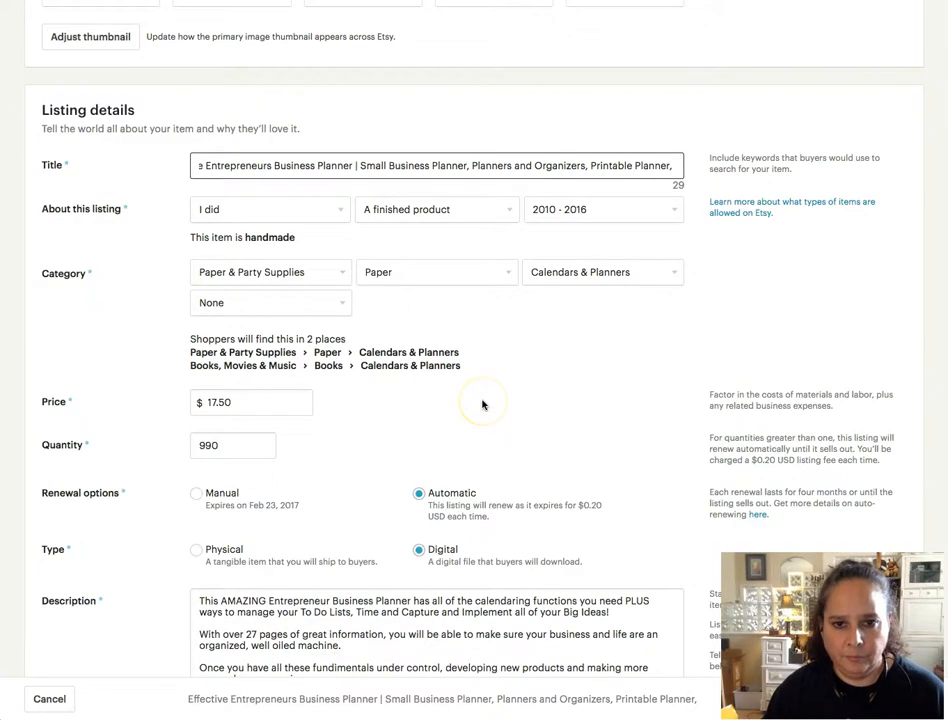
{"action": "scroll", "coordinate": [515, 200], "scroll_direction": "up", "scroll_amount": 2}
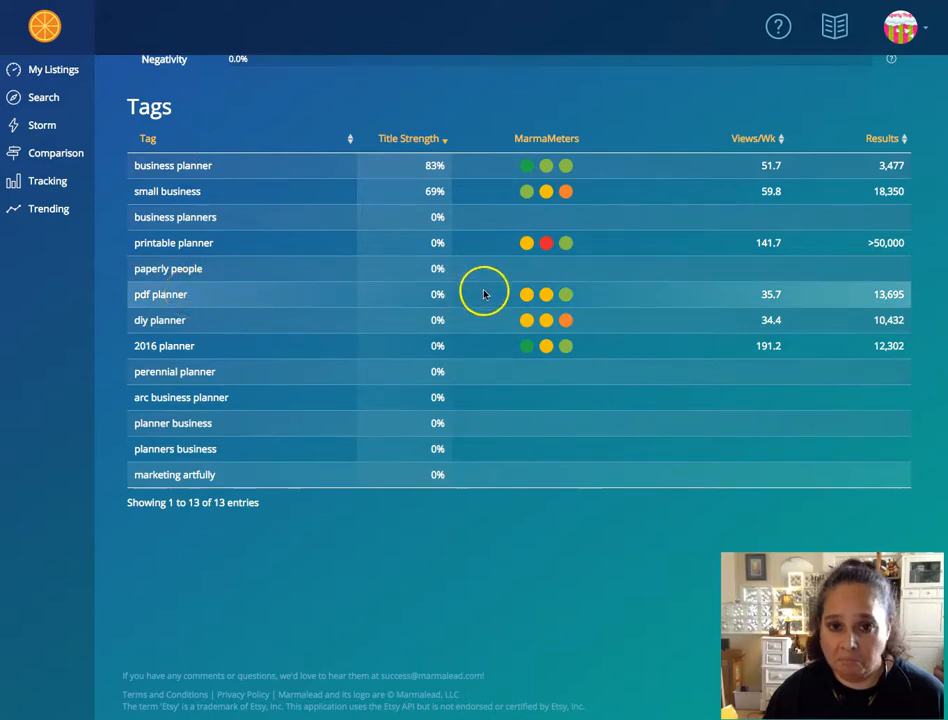
{"action": "mouse_move", "coordinate": [531, 297]}
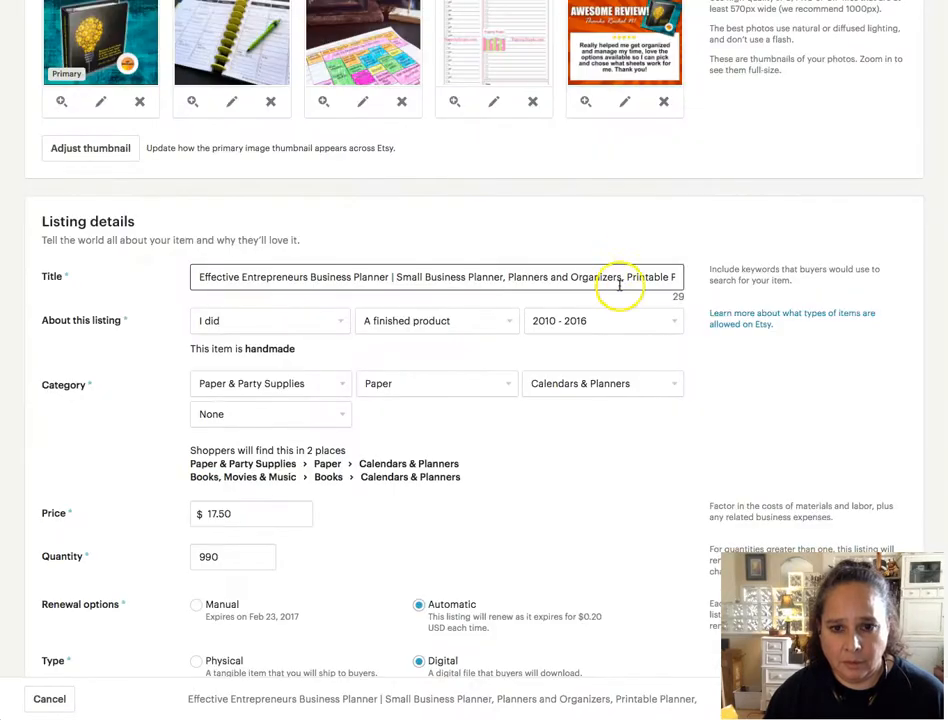
{"action": "left_click_drag", "start_coordinate": [638, 278], "coordinate": [720, 275]}
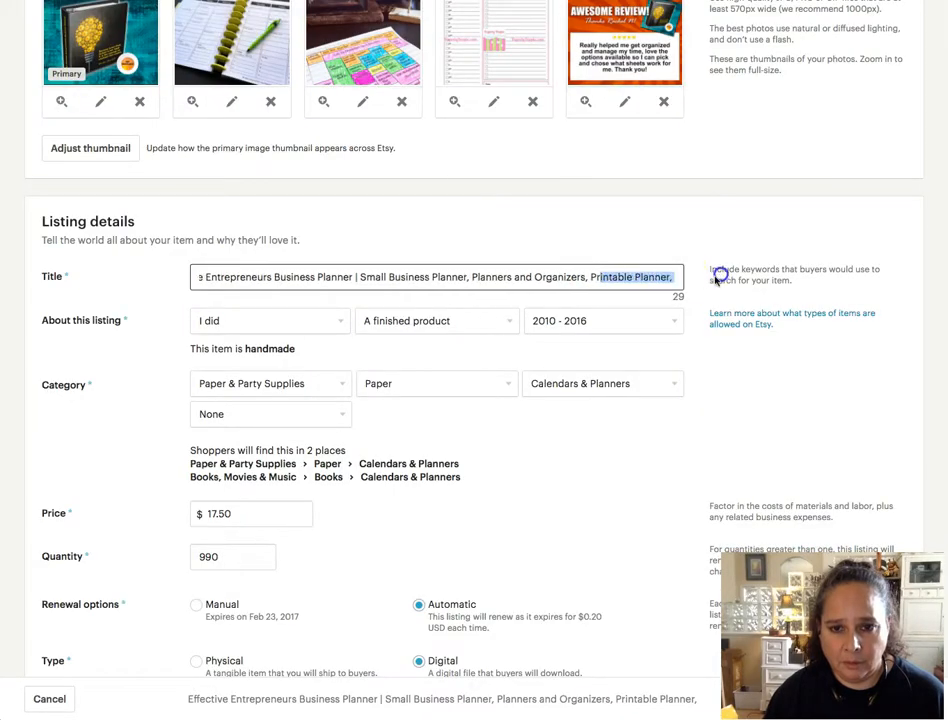
{"action": "left_click", "coordinate": [679, 279]}
{"action": "type", "text": "PDF PLanner"}
{"action": "key", "text": "BackSpace"}
{"action": "key", "text": "BackSpace"}
{"action": "key", "text": "BackSpace"}
{"action": "key", "text": "BackSpace"}
{"action": "key", "text": "BackSpace"}
{"action": "key", "text": "BackSpace"}
{"action": "type", "text": "lanner"}
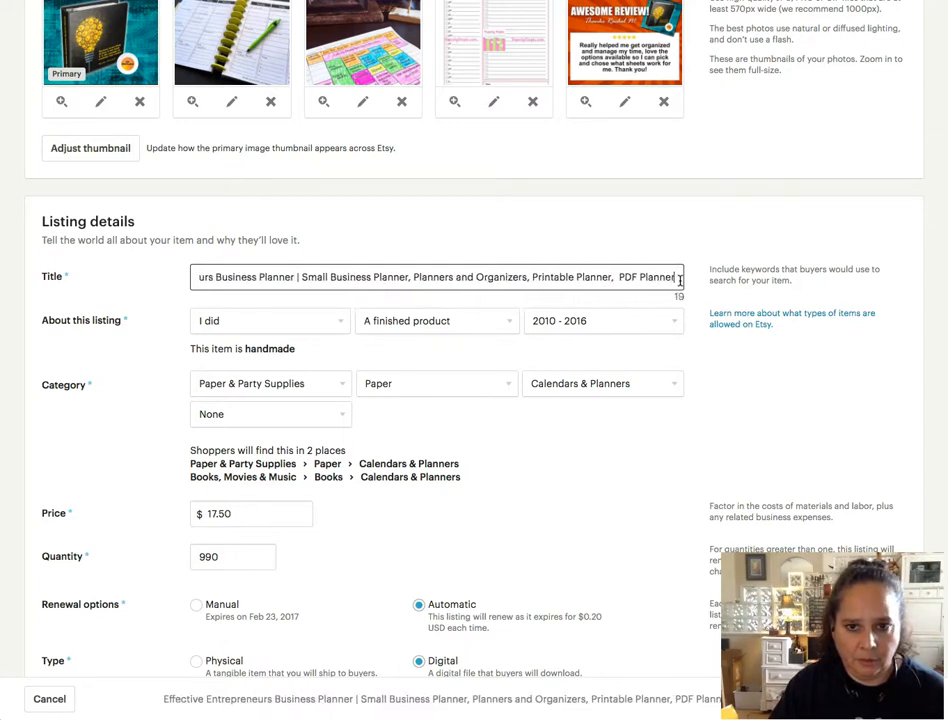
{"action": "type", "text": ","}
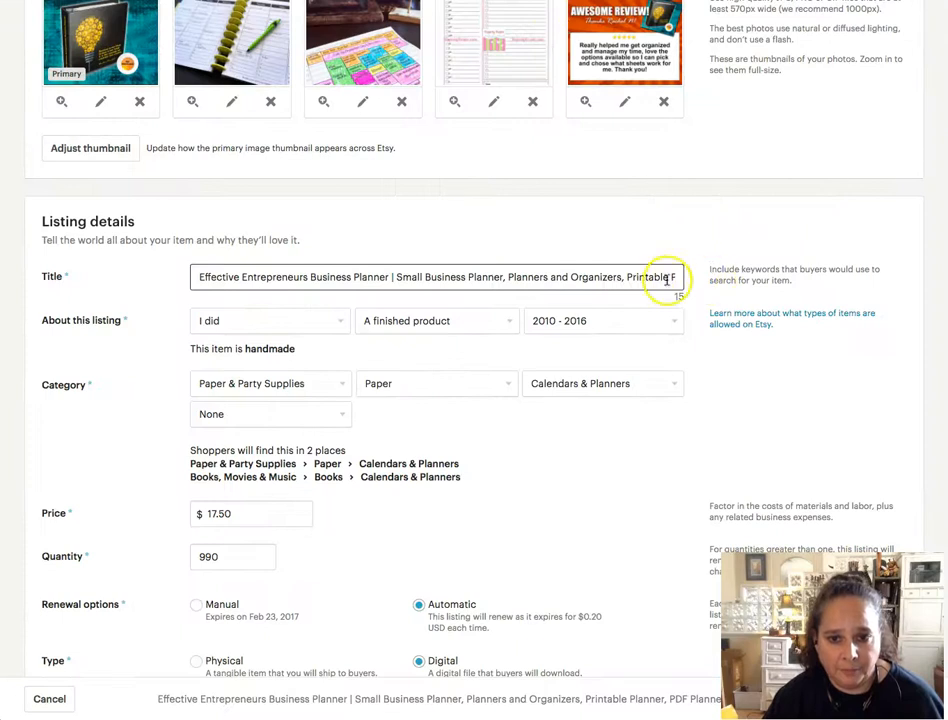
- Insert "Pages" after "Printable Planner" in the title so the phrase reads "Printable Planner Pages"
{"action": "left_click_drag", "start_coordinate": [664, 275], "coordinate": [717, 280]}
{"action": "left_click", "coordinate": [673, 277]}
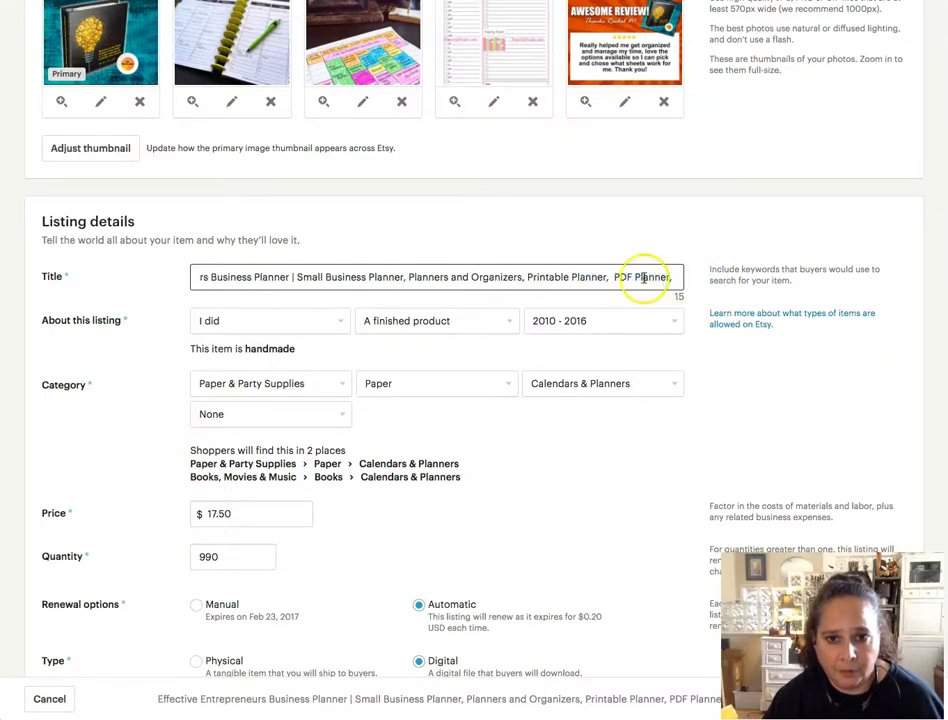
{"action": "left_click", "coordinate": [607, 278]}
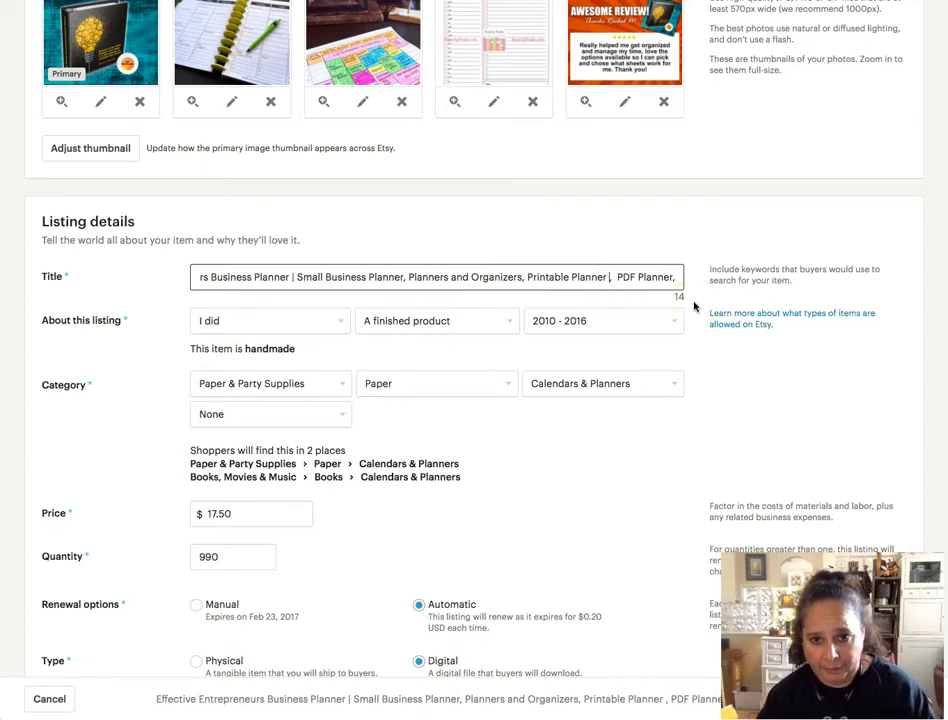
{"action": "type", "text": "Pages"}
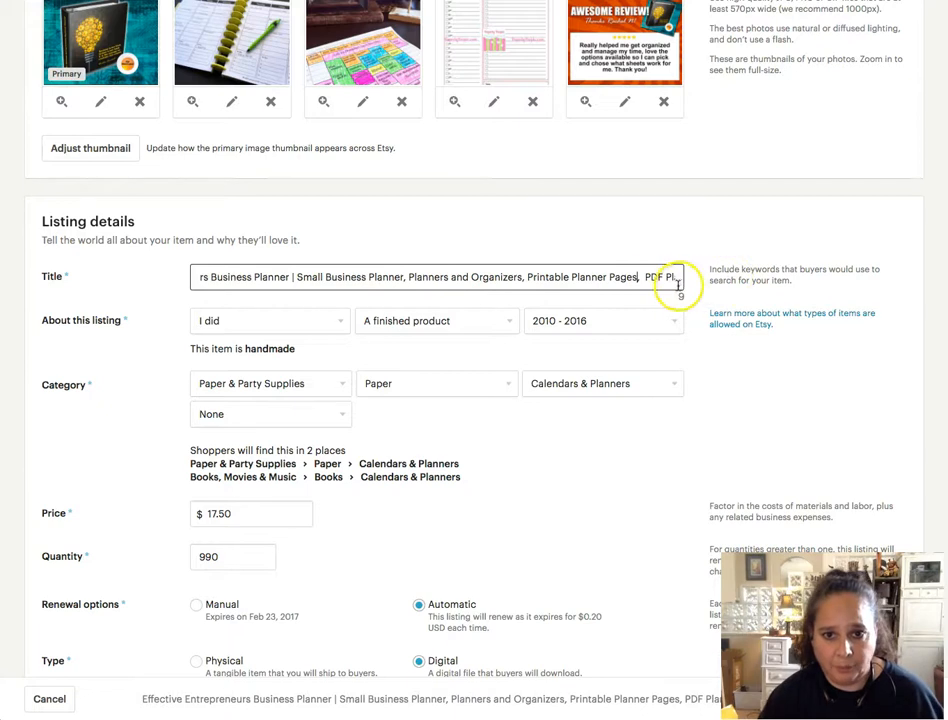
- Append "DIY Planner" to the end of the title and correct the capitalization of "Planner"
{"action": "left_click_drag", "start_coordinate": [662, 278], "coordinate": [702, 278]}
{"action": "left_click", "coordinate": [648, 281]}
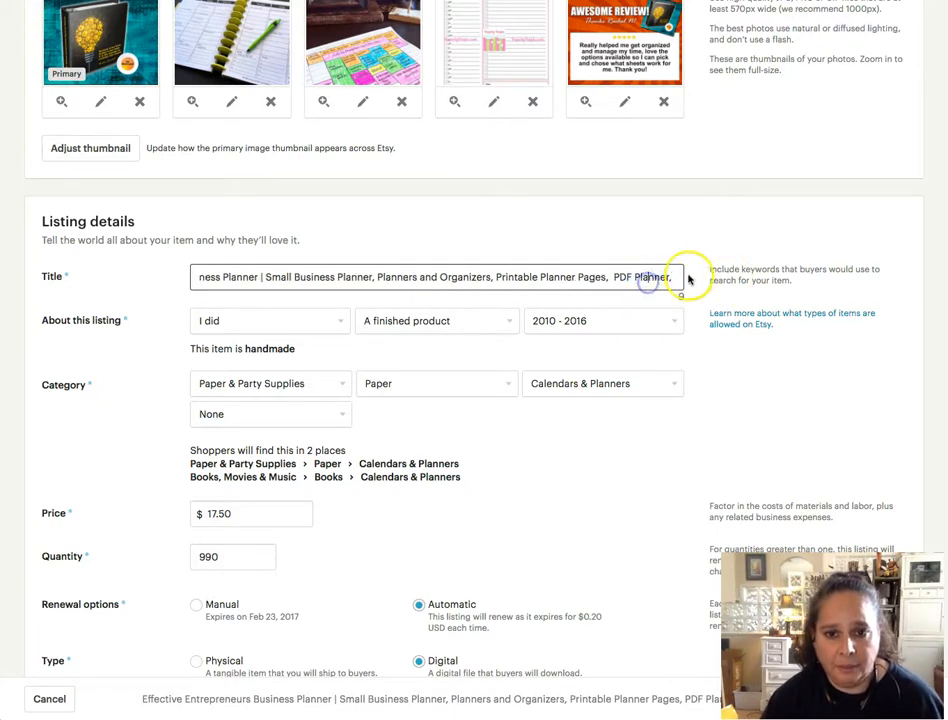
{"action": "left_click", "coordinate": [679, 280]}
{"action": "type", "text": "DIY PLanne"}
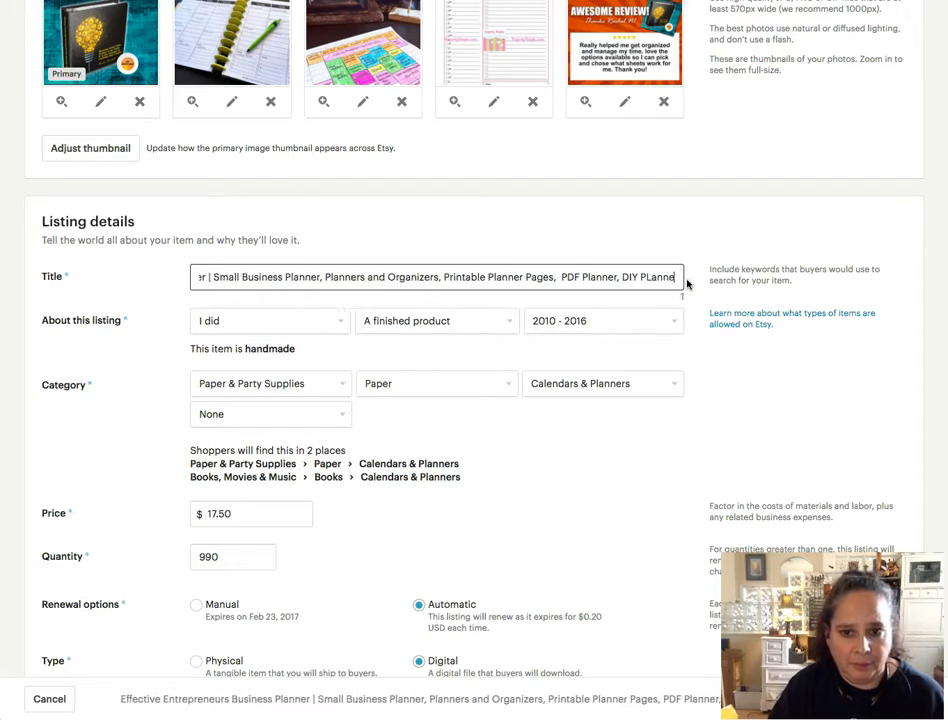
{"action": "type", "text": "r"}
{"action": "left_click", "coordinate": [646, 280]}
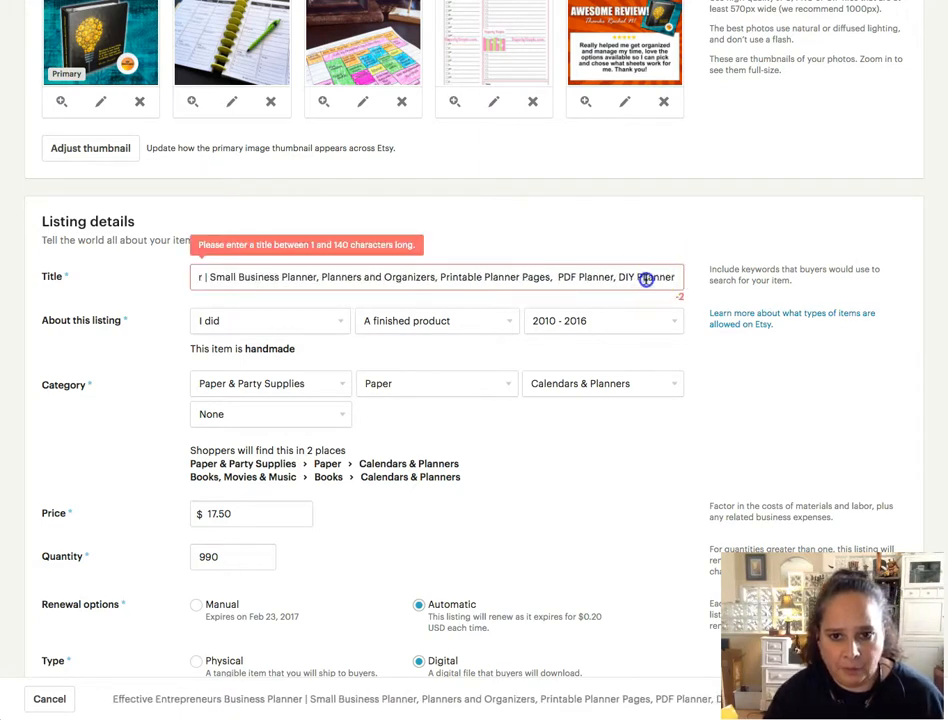
{"action": "type", "text": "l"}
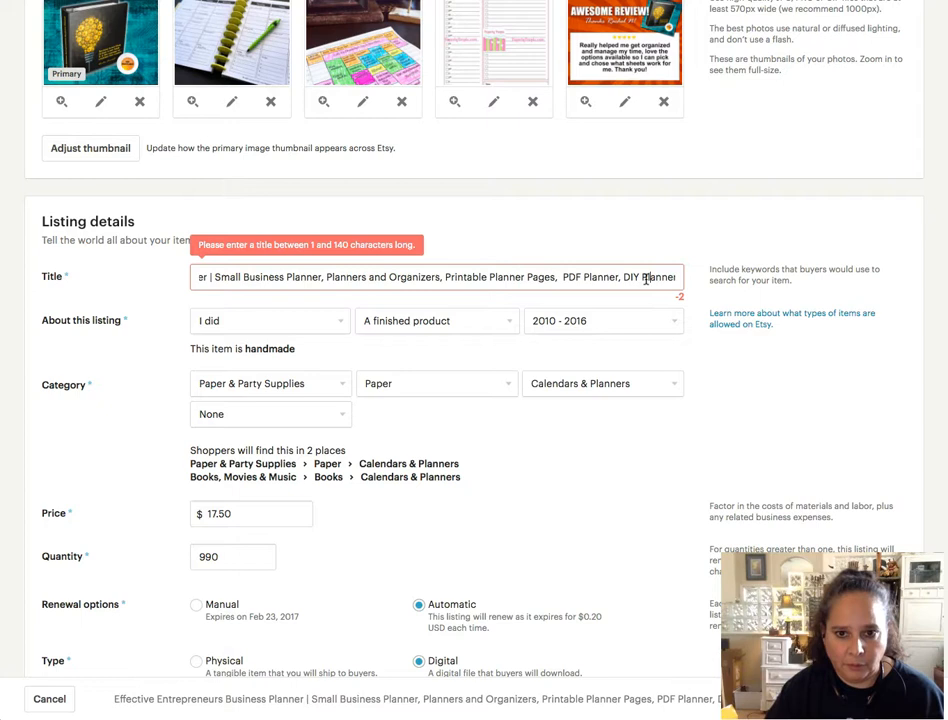
- Shorten the title by removing the word "Effective" from its beginning
{"action": "left_click", "coordinate": [592, 273]}
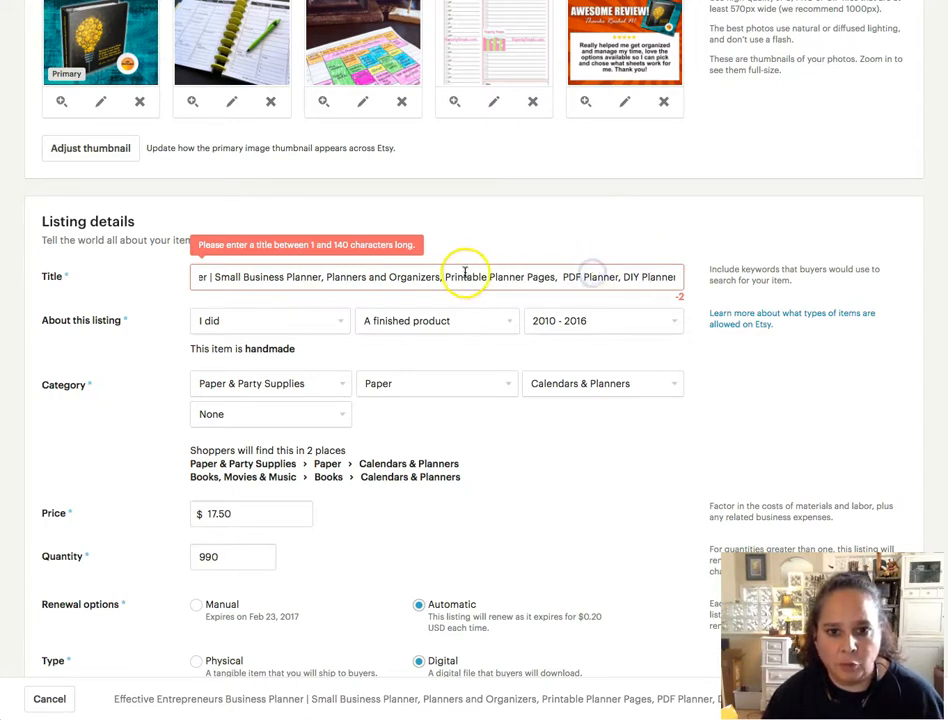
{"action": "left_click_drag", "start_coordinate": [339, 277], "coordinate": [156, 269]}
{"action": "left_click", "coordinate": [394, 279]}
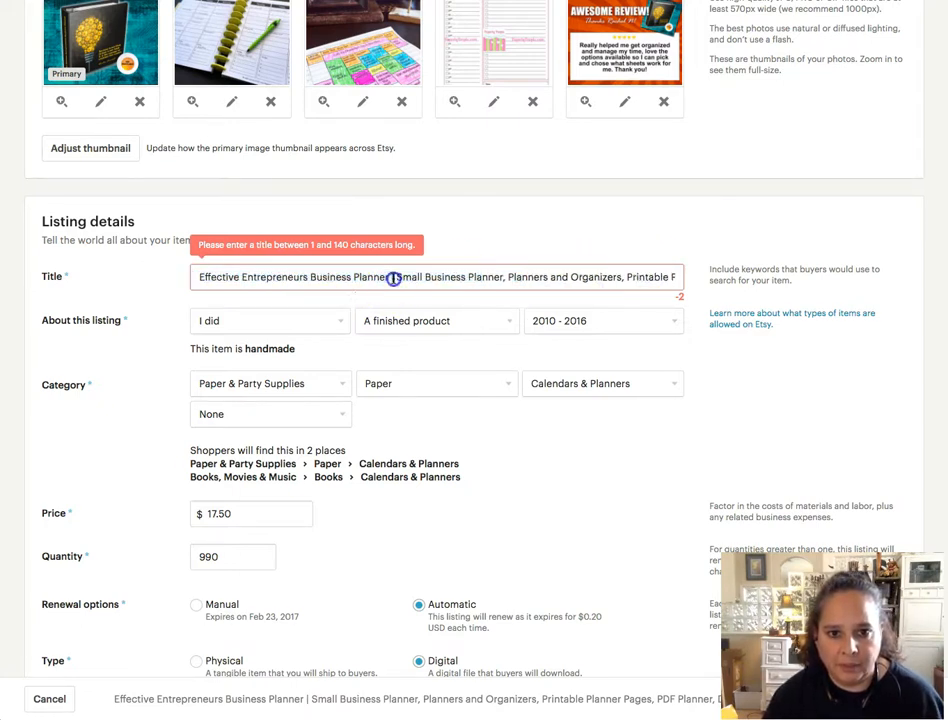
{"action": "left_click_drag", "start_coordinate": [390, 274], "coordinate": [396, 274]}
{"action": "left_click", "coordinate": [212, 275]}
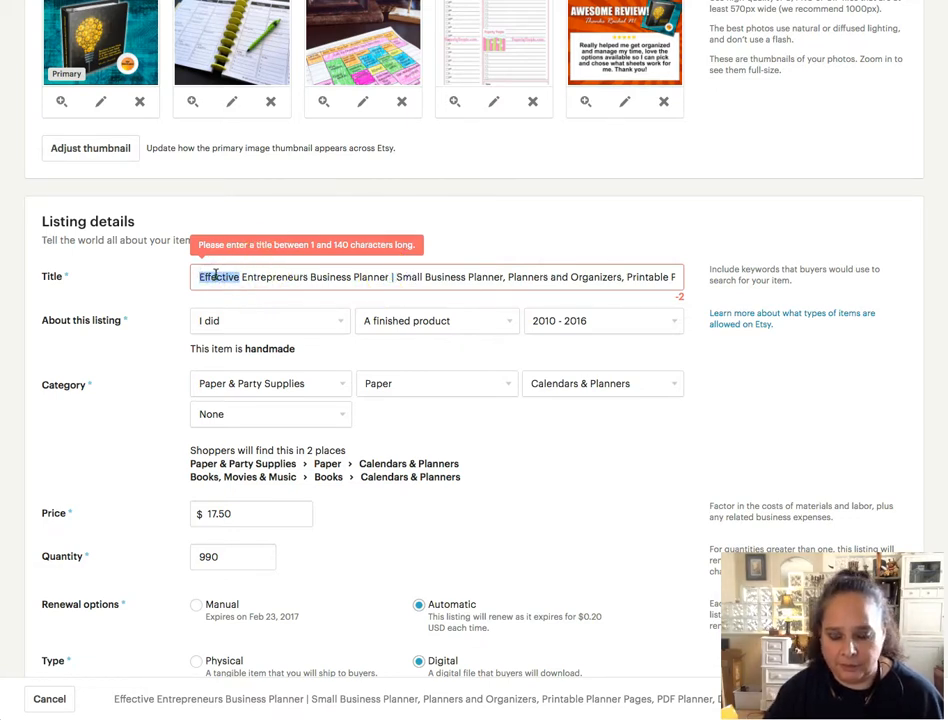
{"action": "key", "text": "BackSpace"}
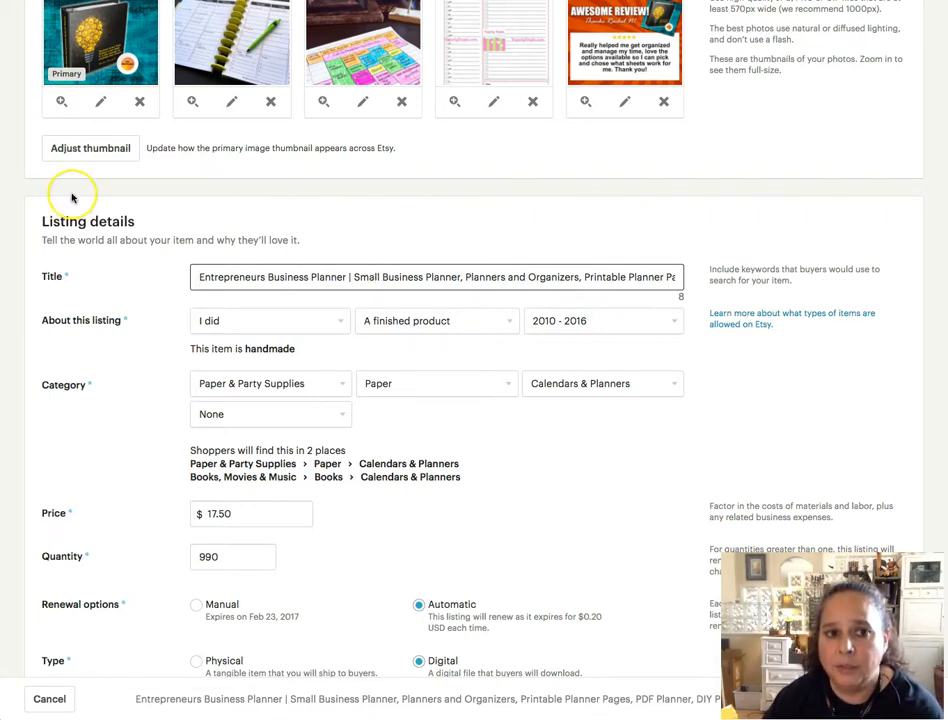
- Insert the word "Best" before "DIY Planner" at the end of the listing title
{"action": "scroll", "coordinate": [70, 197], "scroll_direction": "up", "scroll_amount": 3}
{"action": "scroll", "coordinate": [116, 252], "scroll_direction": "down", "scroll_amount": 4}
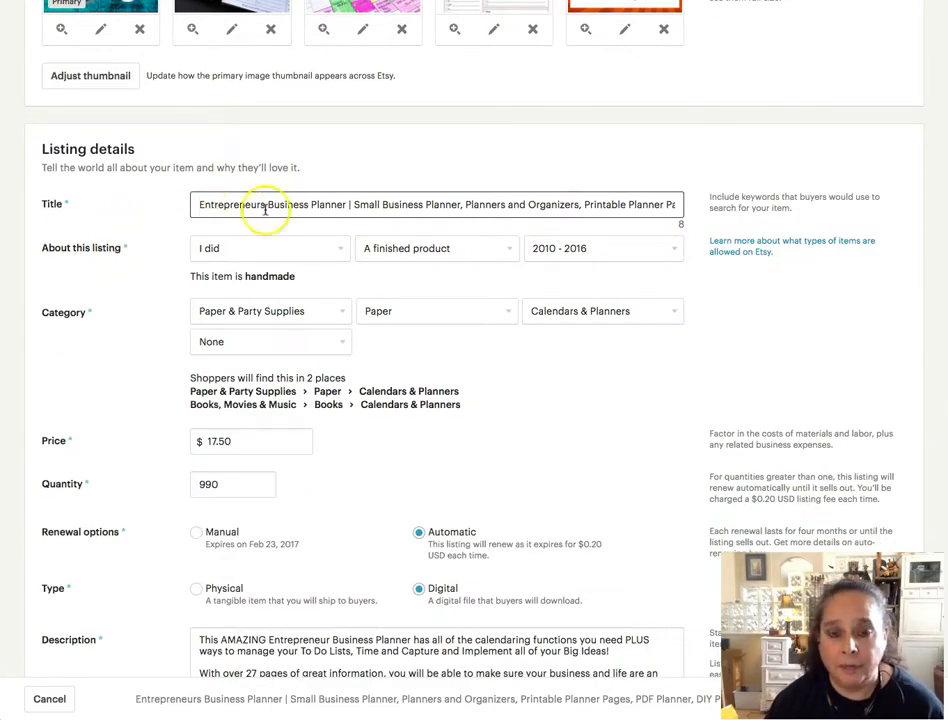
{"action": "left_click_drag", "start_coordinate": [609, 204], "coordinate": [733, 214]}
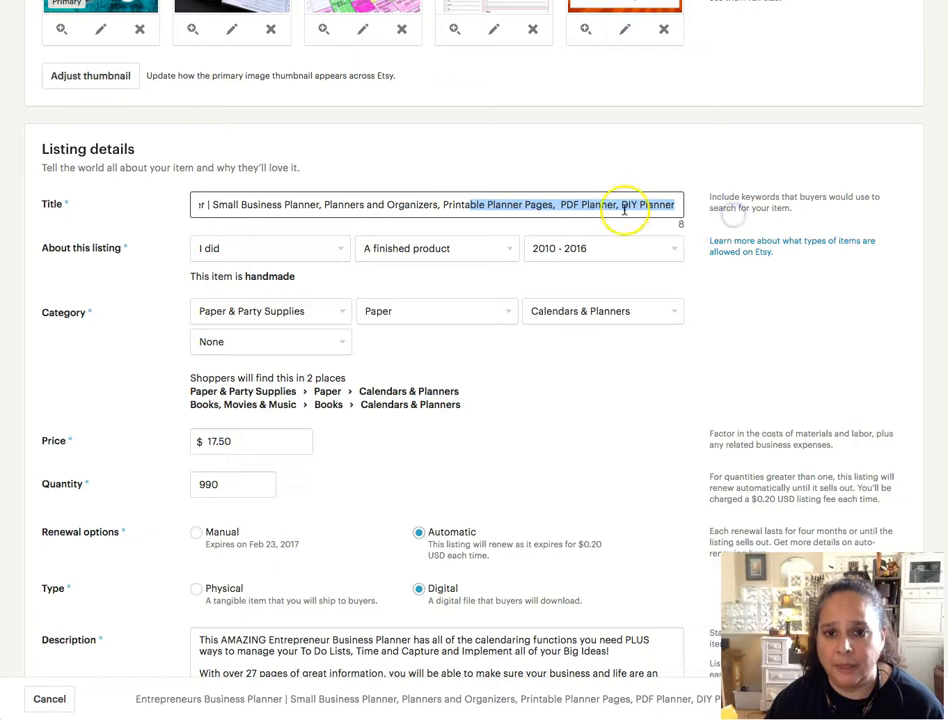
{"action": "left_click", "coordinate": [627, 204]}
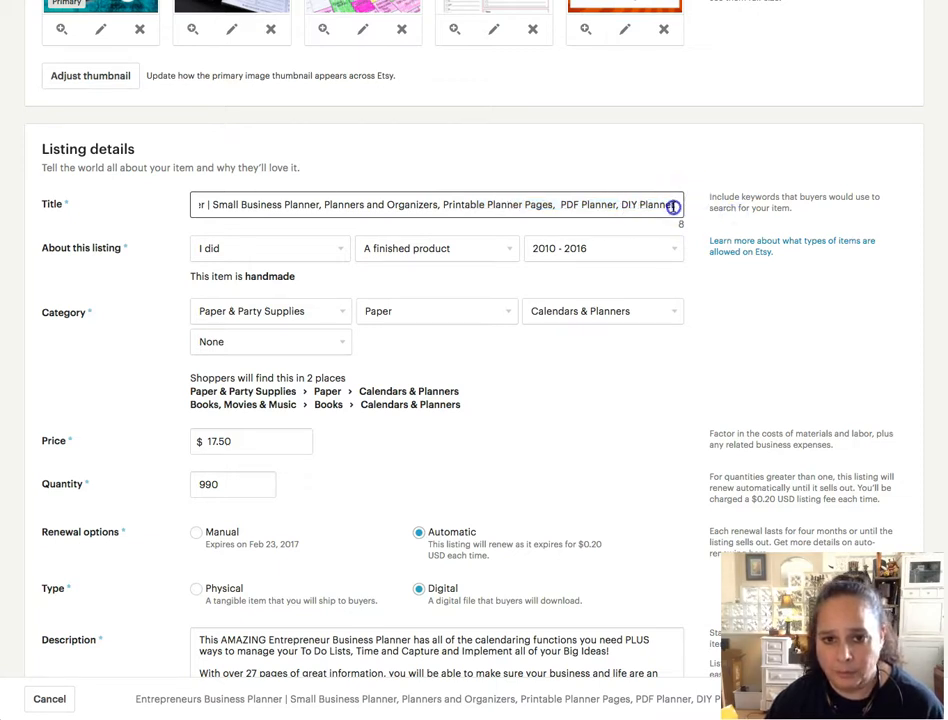
{"action": "type", "text": ","}
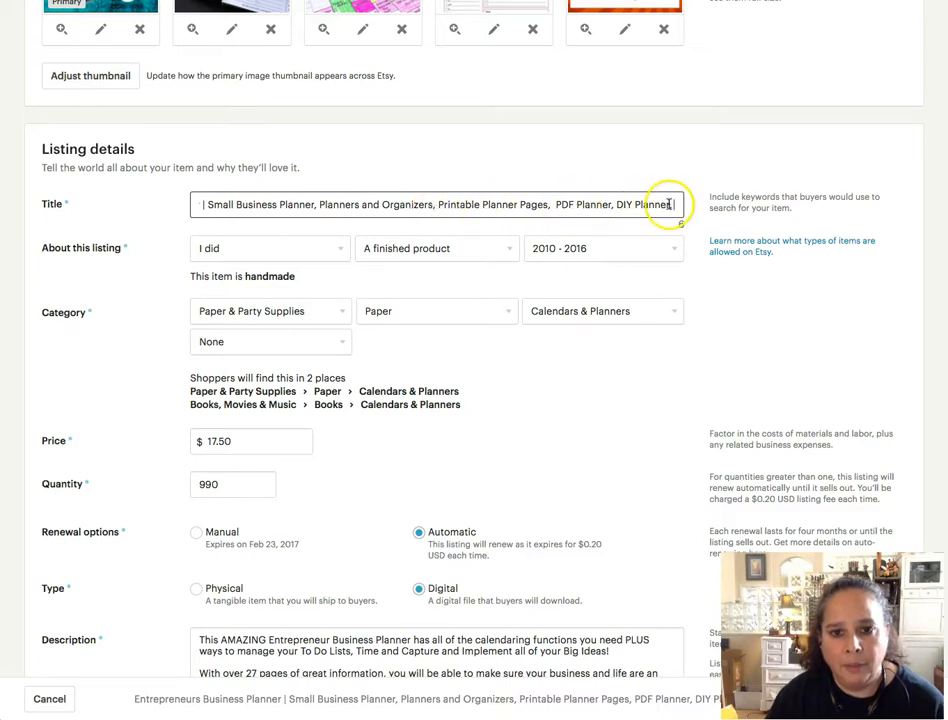
{"action": "key", "text": "BackSpace"}
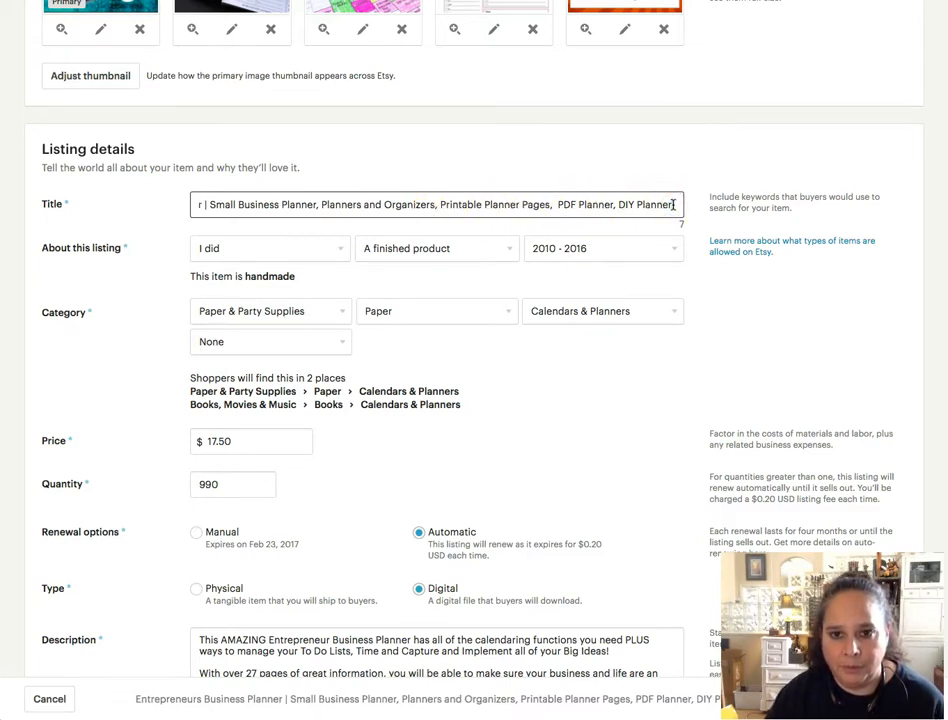
{"action": "left_click", "coordinate": [619, 202]}
{"action": "type", "text": "Best"}
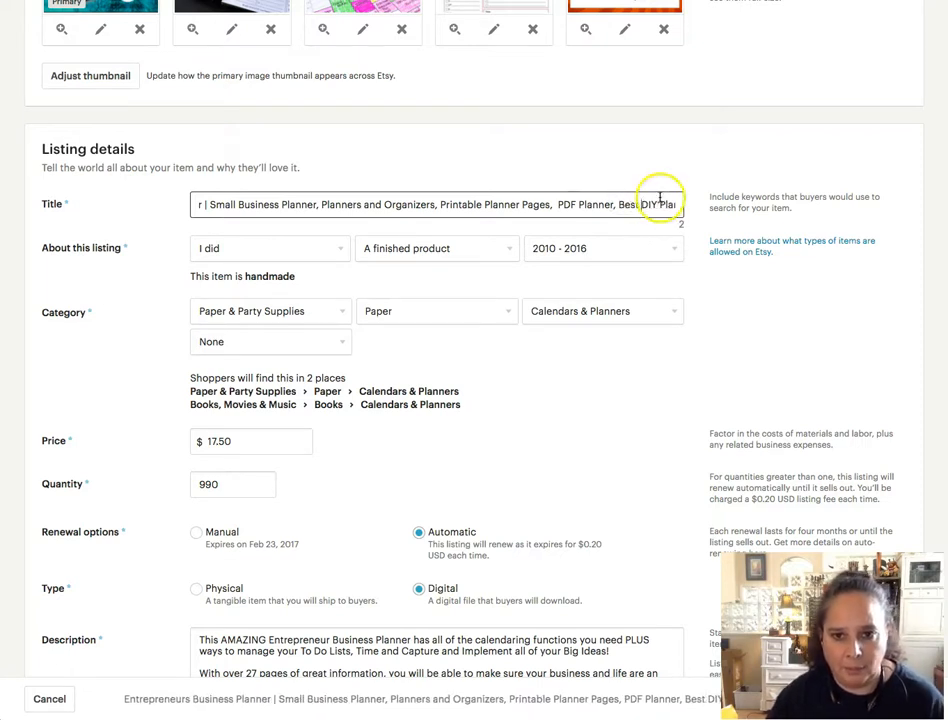
- Copy the full title and remove the tags 2016 Planner, perennial planner, small business, arc business planner, planner business and planners business
{"action": "triple_click", "coordinate": [582, 206]}
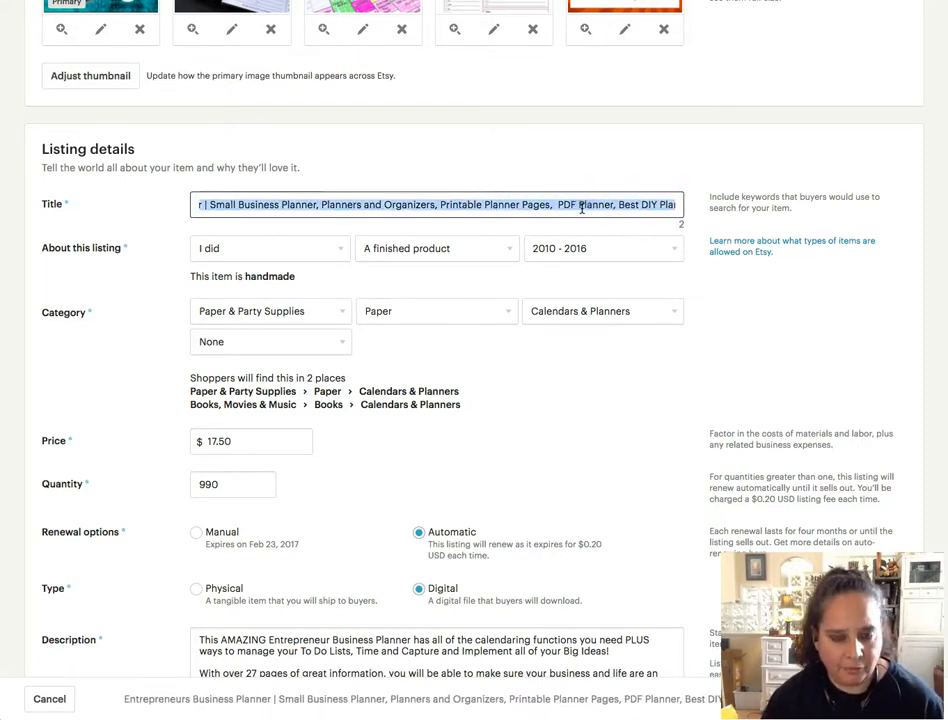
{"action": "scroll", "coordinate": [425, 275], "scroll_direction": "down", "scroll_amount": 15}
{"action": "scroll", "coordinate": [418, 272], "scroll_direction": "down", "scroll_amount": 5}
{"action": "scroll", "coordinate": [364, 300], "scroll_direction": "down", "scroll_amount": 5}
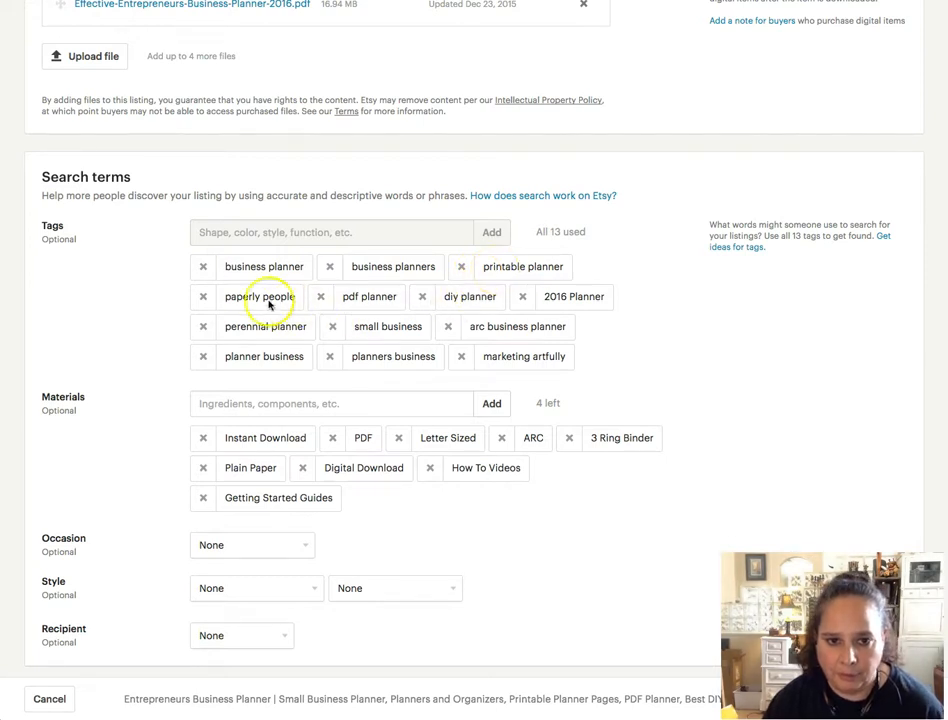
{"action": "left_click", "coordinate": [522, 297]}
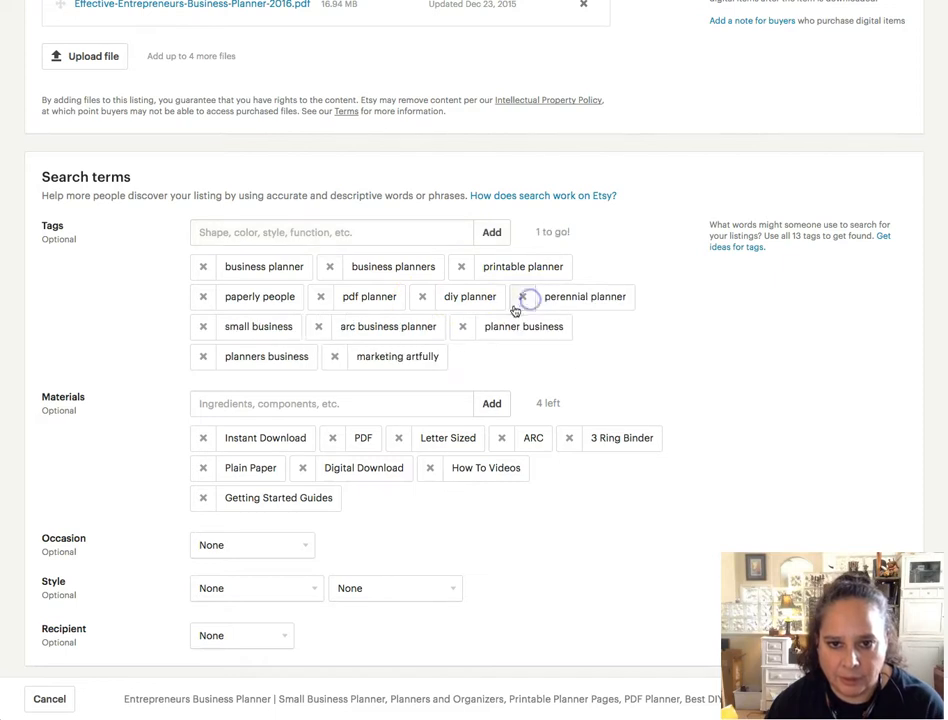
{"action": "left_click", "coordinate": [516, 300]}
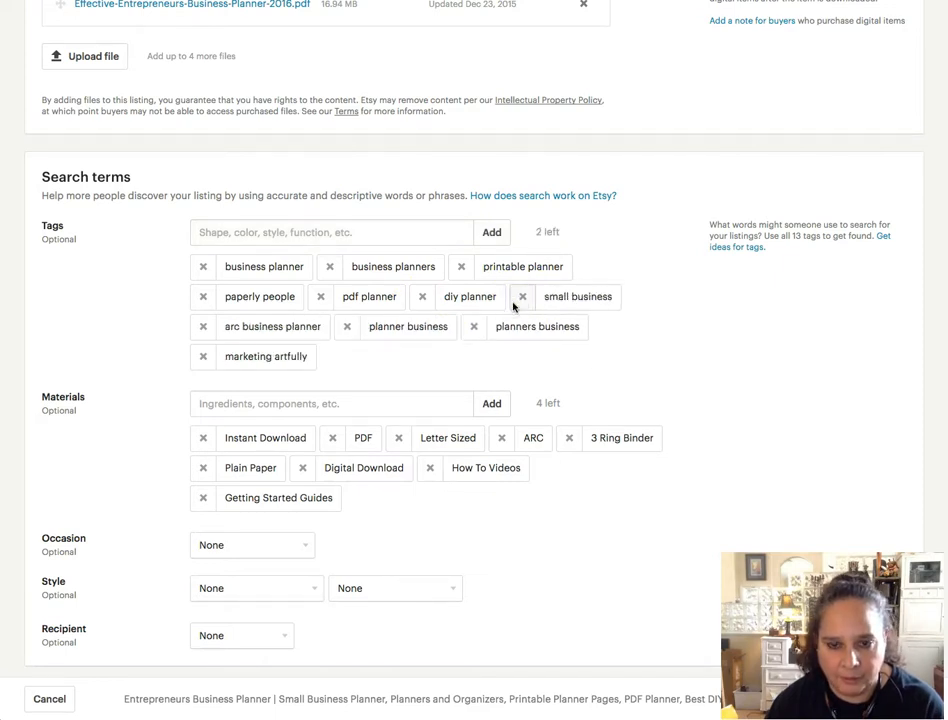
{"action": "left_click", "coordinate": [521, 298]}
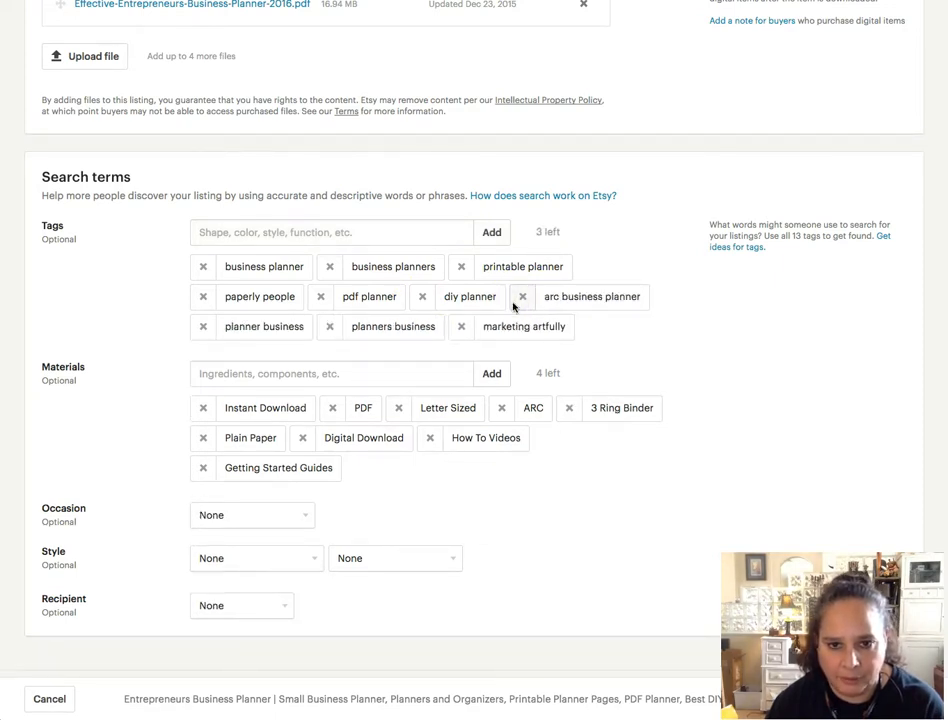
{"action": "left_click", "coordinate": [520, 298]}
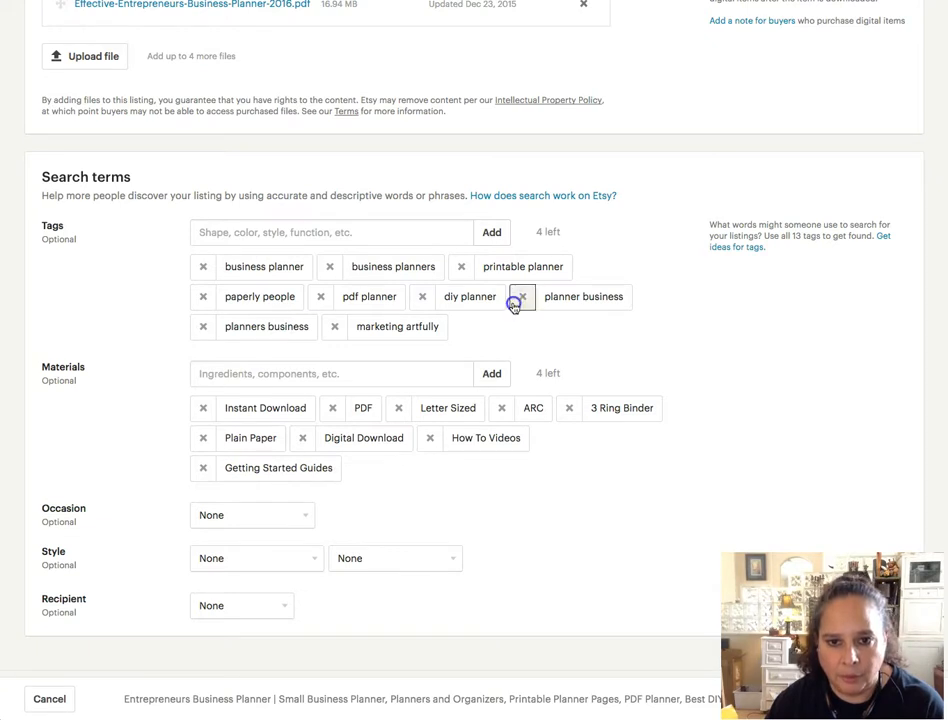
{"action": "left_click", "coordinate": [513, 305]}
{"action": "left_click", "coordinate": [521, 297]}
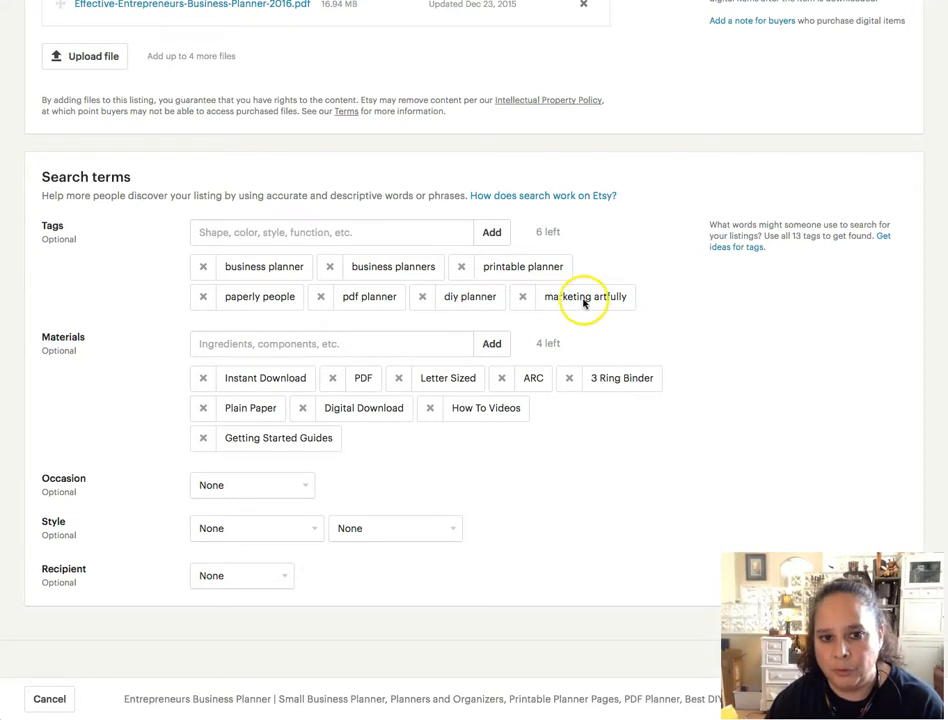
- Enter the copied title as new tags, splitting "Printable Planner Pages" in two, to add "Best DIY Planner" and "Planner Pages"
{"action": "left_click", "coordinate": [386, 239]}
{"action": "type", "text": "Entrepreneurs Business Planner | Small Business Planner, Planners and Organizers, Printable Planner Pages, PDF Planner, Best DIY Planner"}
{"action": "left_click", "coordinate": [491, 232]}
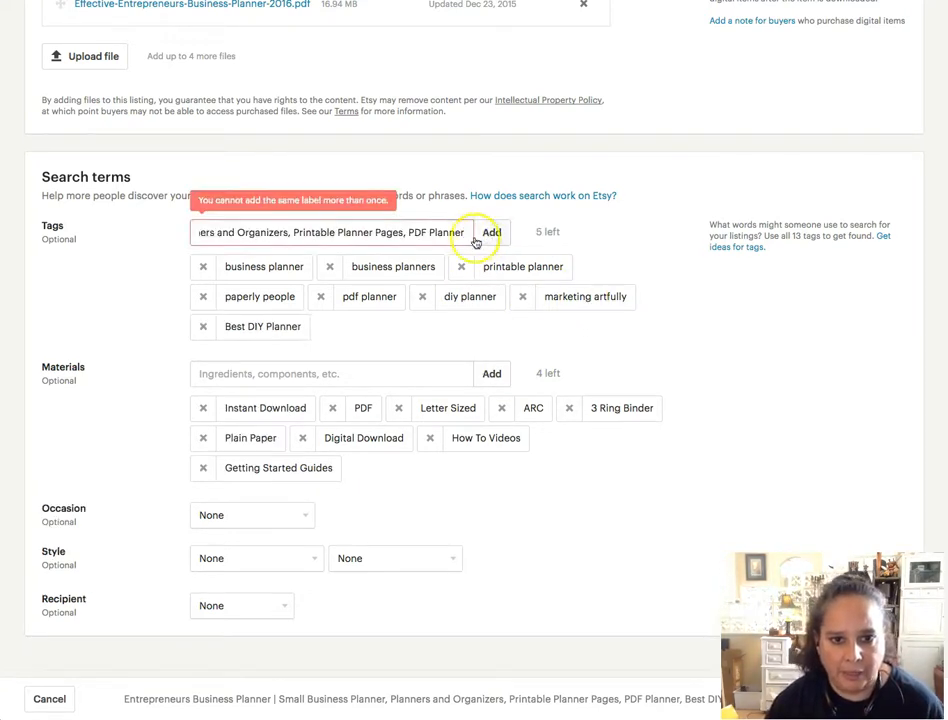
{"action": "left_click", "coordinate": [336, 232]}
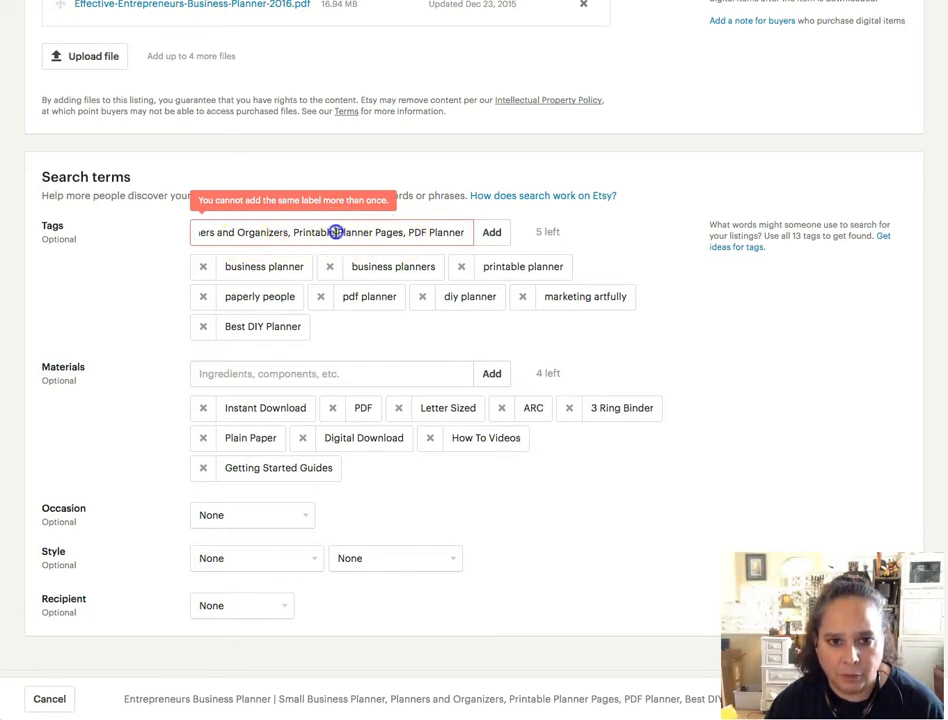
{"action": "type", "text": "Planner, Planner"}
{"action": "left_click", "coordinate": [482, 231]}
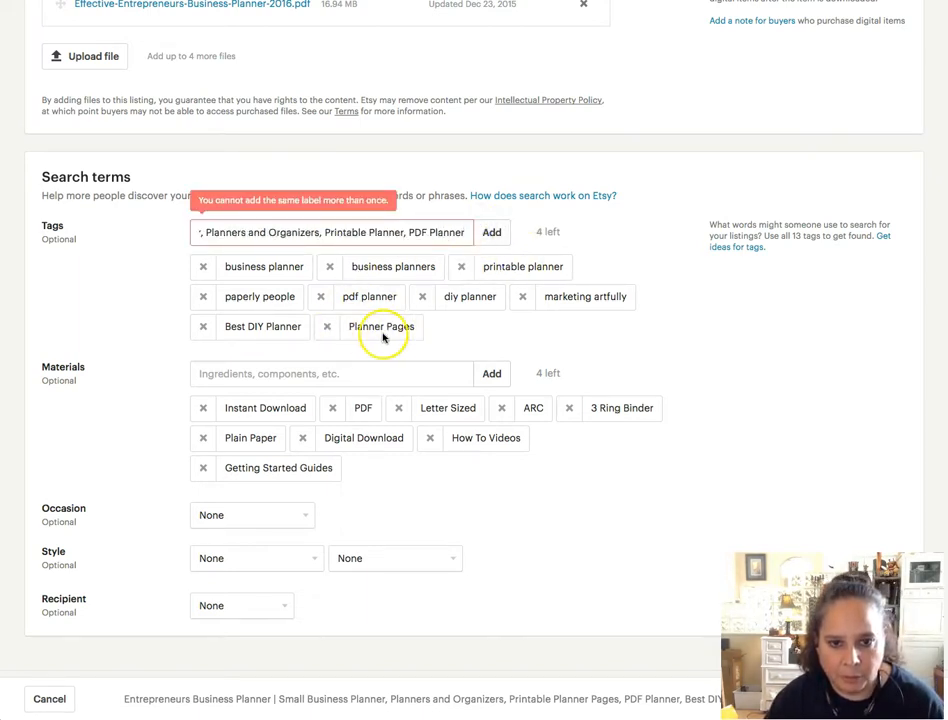
- Put "DIY" before the duplicate "PDF Planner" phrase and add it as the tag "DIY PDF Planner"
{"action": "left_click", "coordinate": [411, 232]}
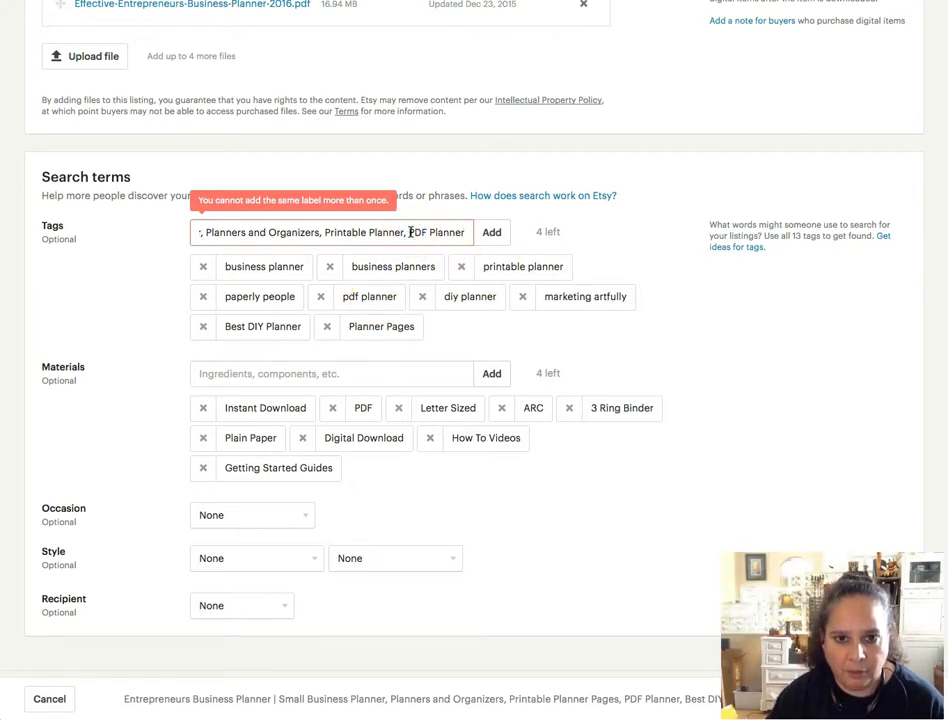
{"action": "type", "text": "DIY"}
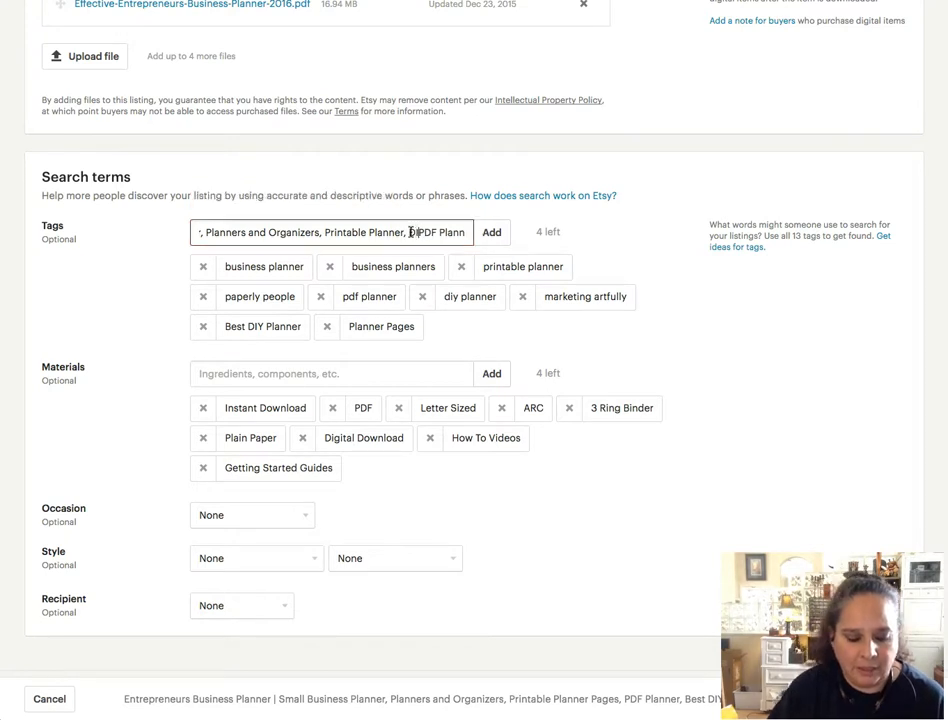
{"action": "left_click", "coordinate": [485, 232]}
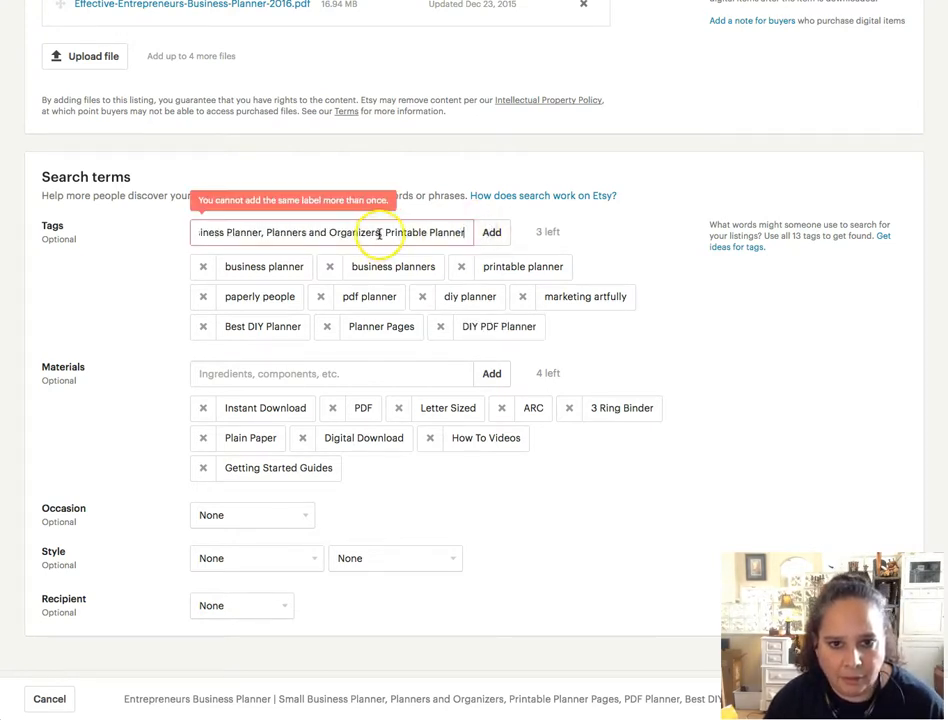
- Rework the leftover "Printable Planner" phrase within the 20-character limit and add it as the tag "Planner Page Pages"
{"action": "type", "text": "Page"}
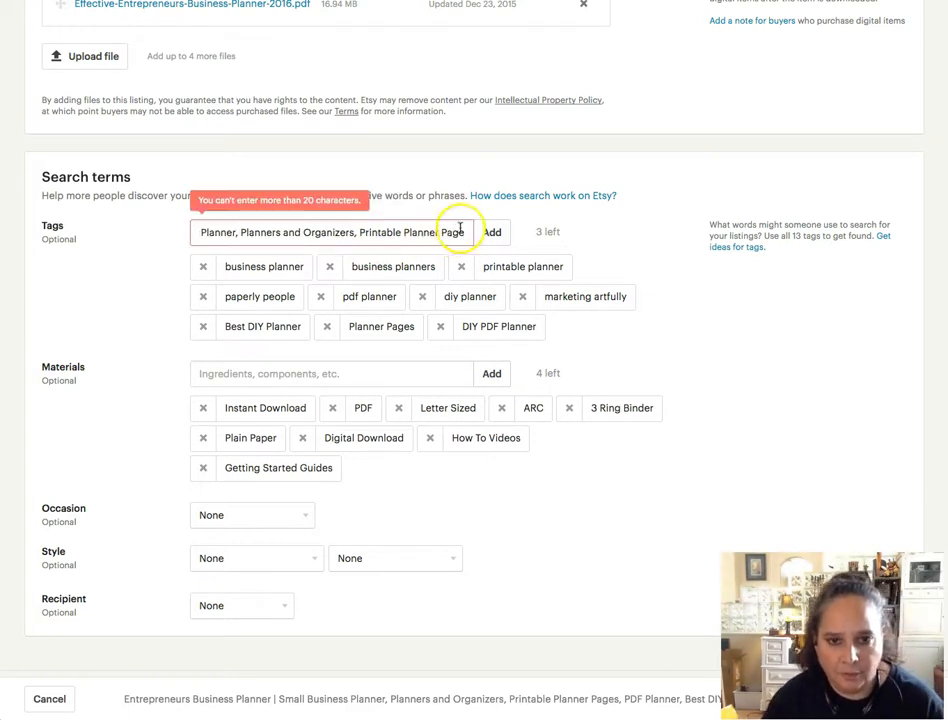
{"action": "left_click", "coordinate": [395, 232]}
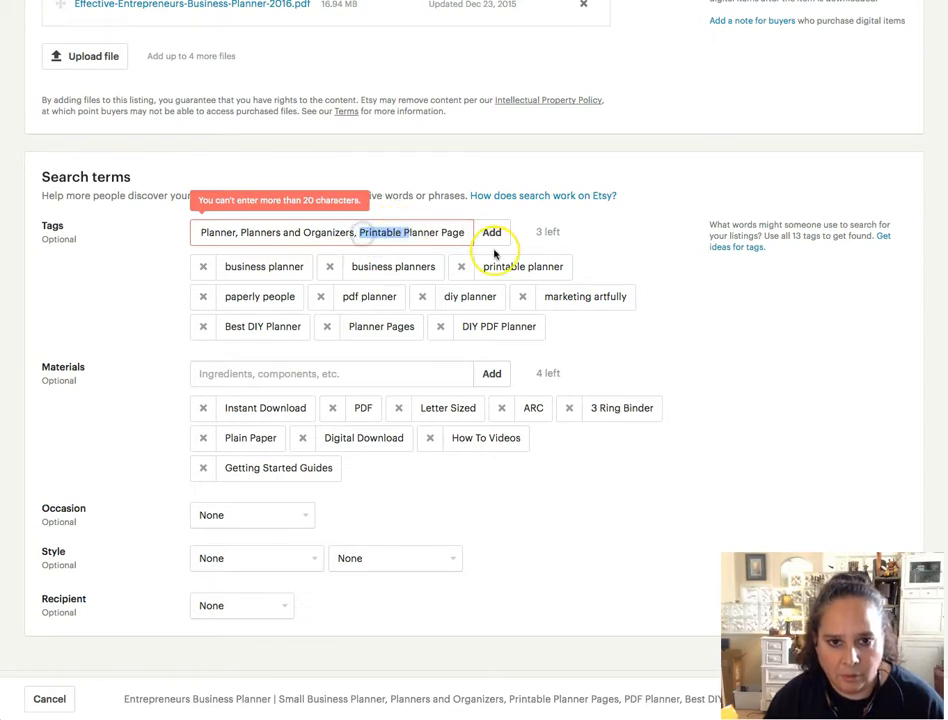
{"action": "type", "text": "P"}
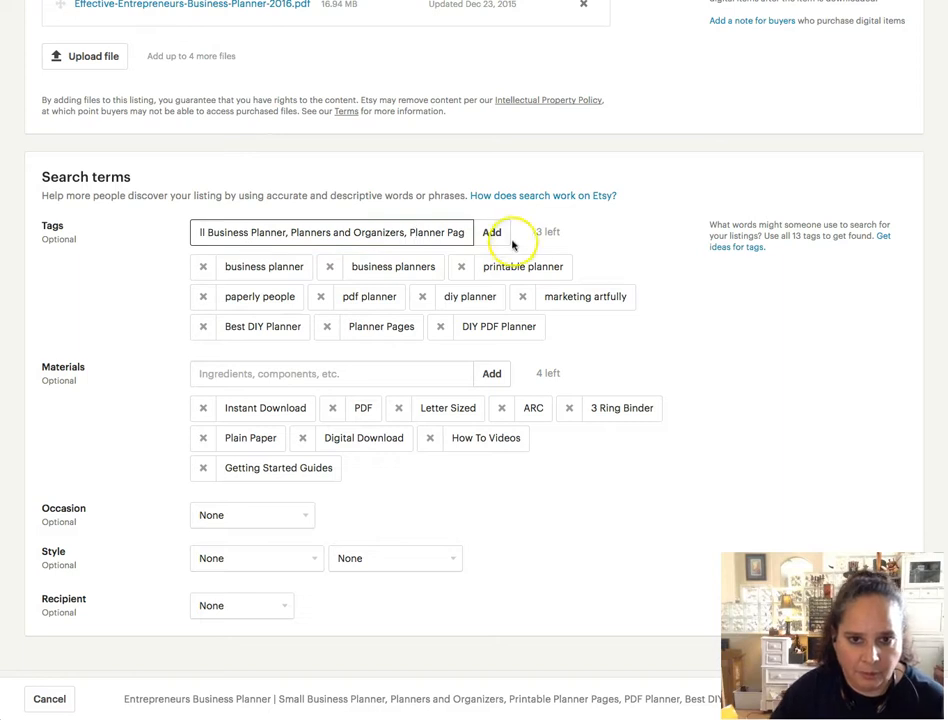
{"action": "left_click_drag", "start_coordinate": [447, 236], "coordinate": [513, 238]}
{"action": "left_click", "coordinate": [470, 234]}
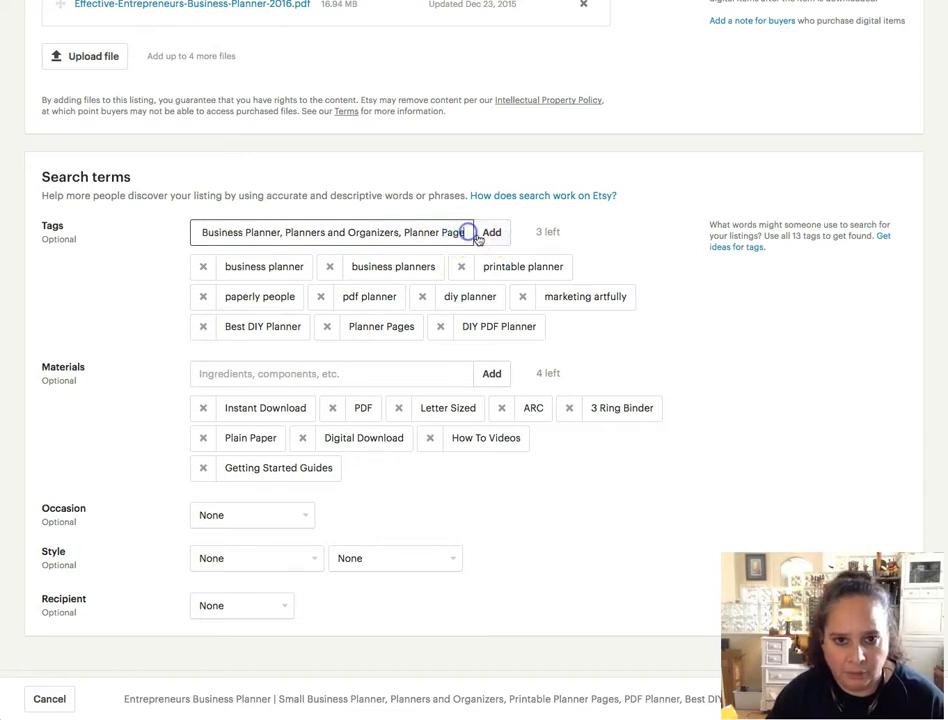
{"action": "type", "text": "Pages"}
{"action": "key", "text": "Return"}
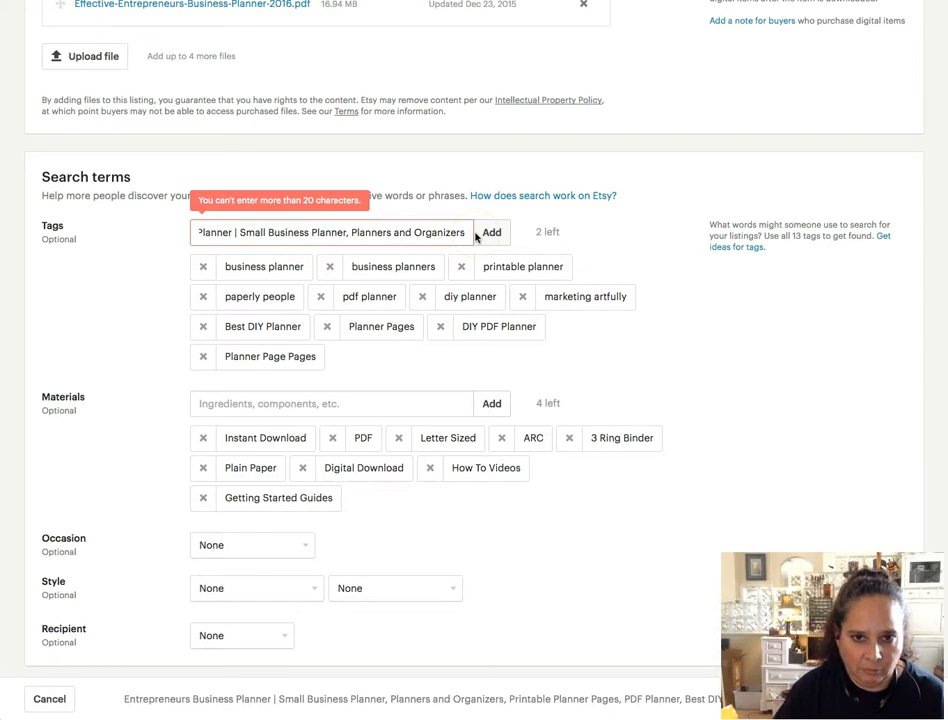
- Remove "and" from the "Planners and Organizers" phrase and add the tag "Planners Organizers"
{"action": "double_click", "coordinate": [400, 232]}
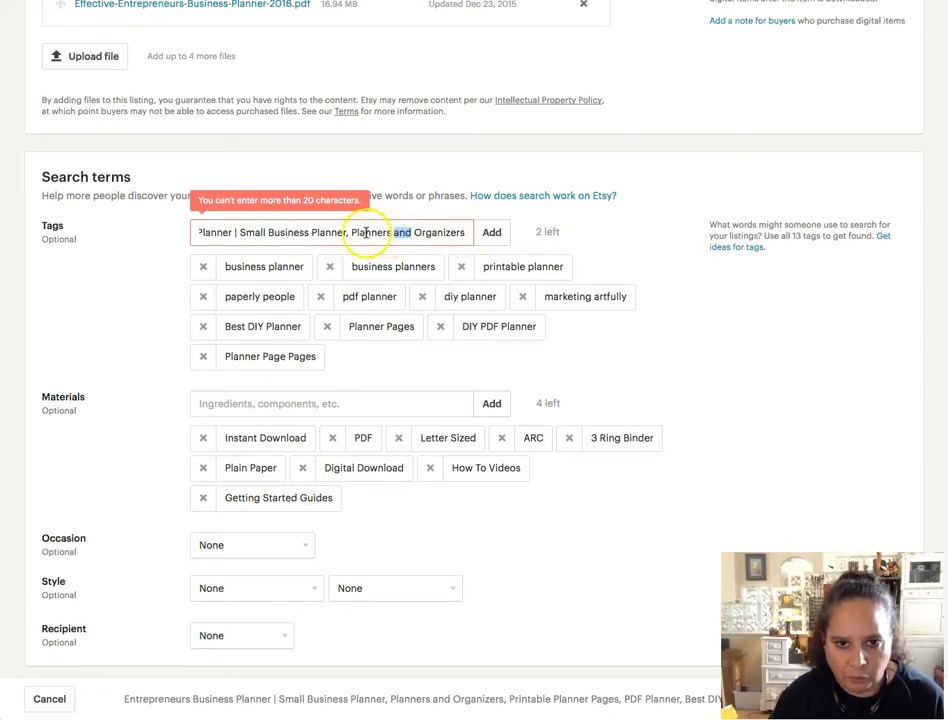
{"action": "key", "text": "BackSpace"}
{"action": "left_click", "coordinate": [492, 232]}
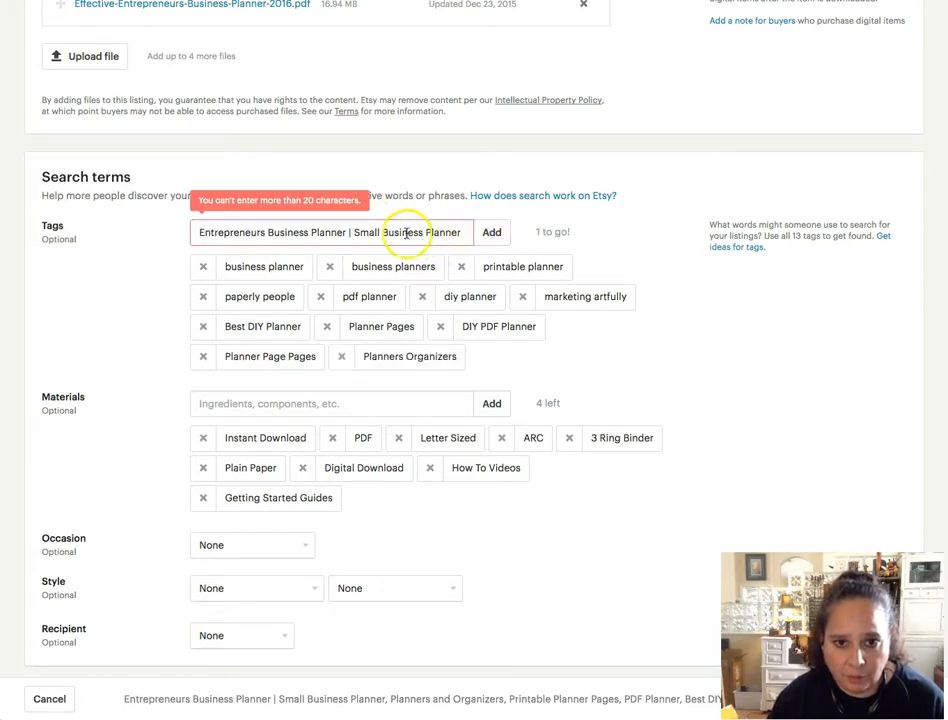
- Cut the remaining title text down to "Small Business" and add it as a tag
{"action": "left_click", "coordinate": [357, 232]}
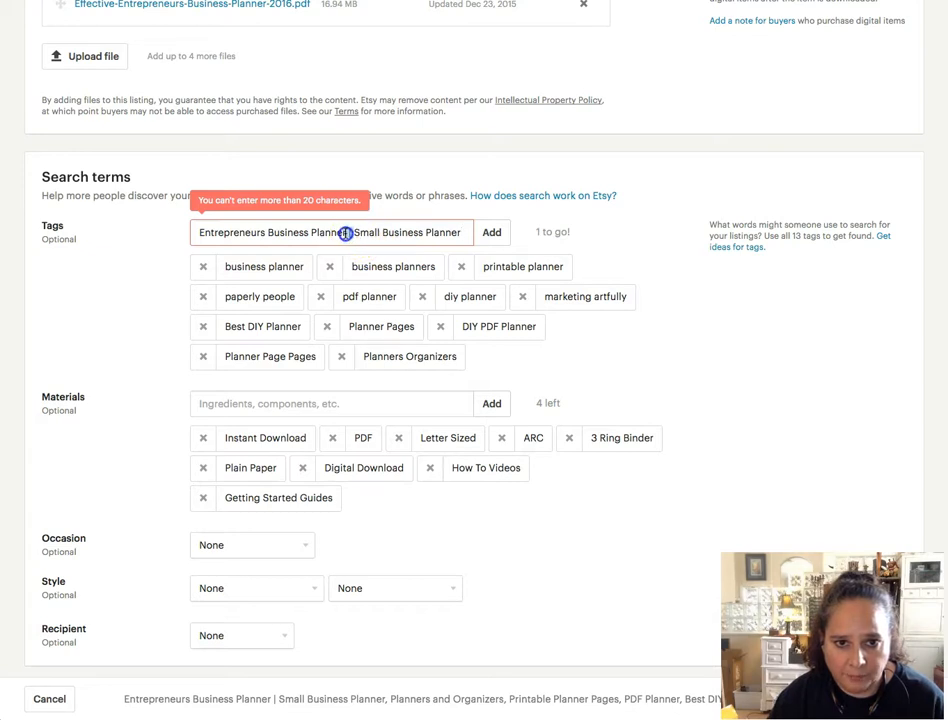
{"action": "left_click_drag", "start_coordinate": [345, 233], "coordinate": [4, 227]}
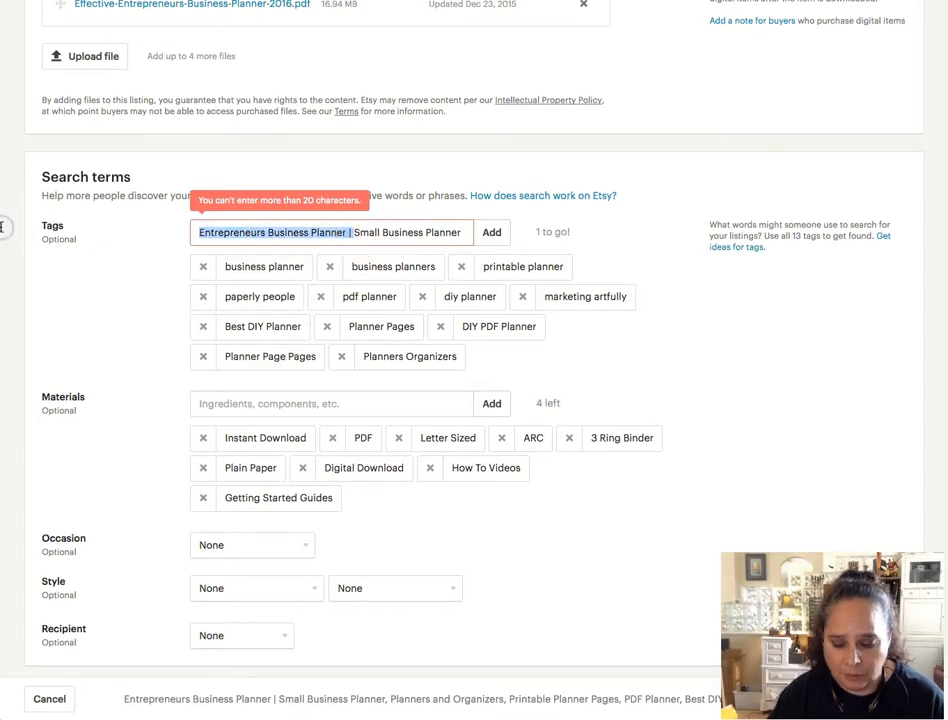
{"action": "key", "text": "BackSpace"}
{"action": "left_click", "coordinate": [489, 230]}
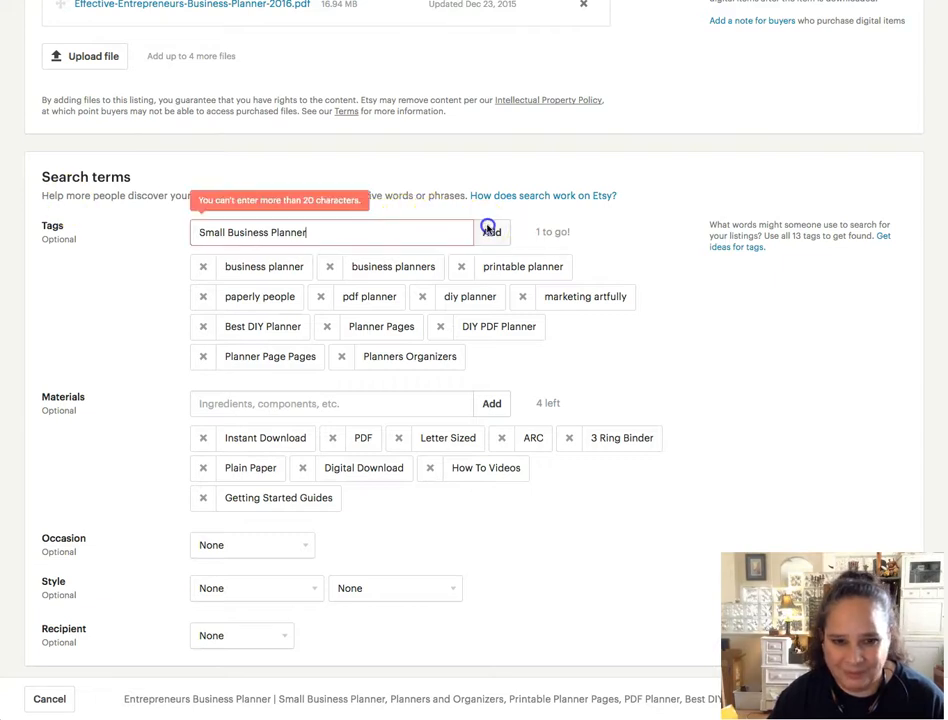
{"action": "left_click", "coordinate": [293, 233]}
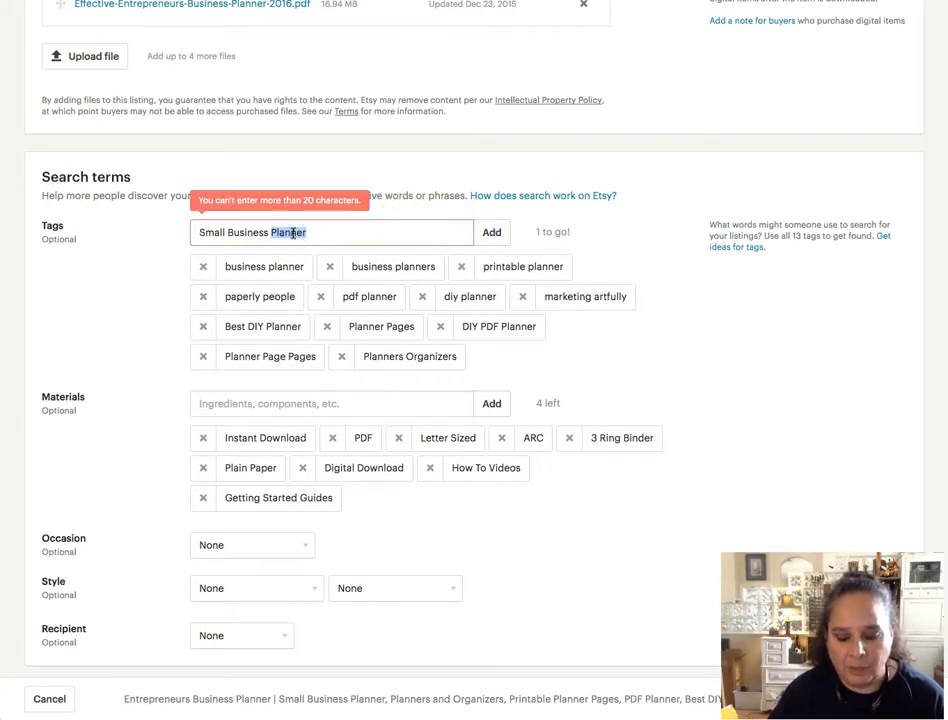
{"action": "key", "text": "BackSpace"}
{"action": "key", "text": "Return"}
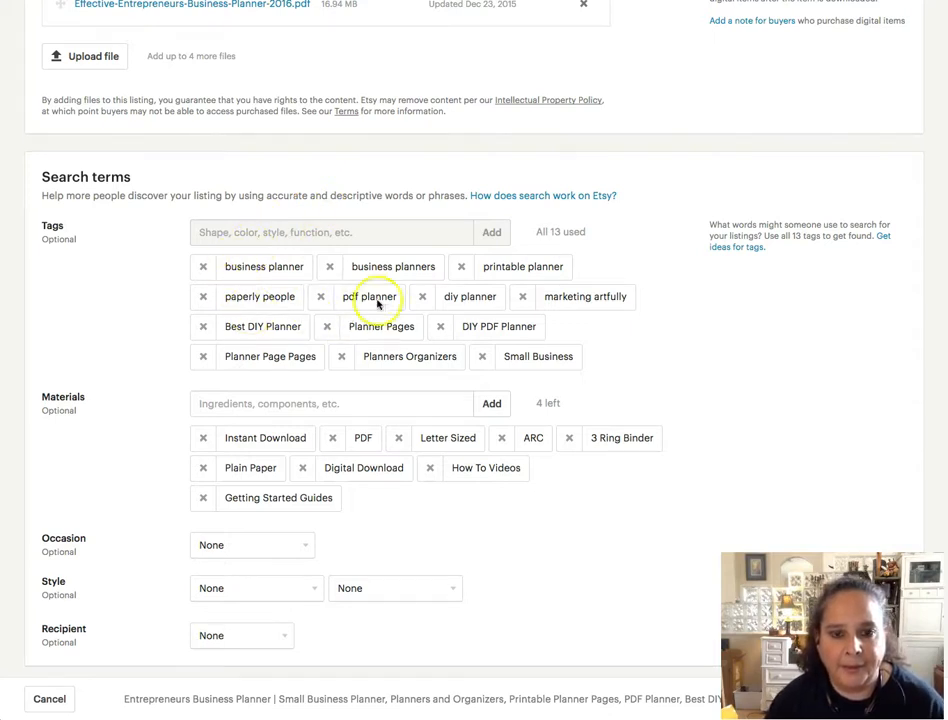
- Replace the "marketing artfully" tag with a new "printable planners" tag
{"action": "left_click", "coordinate": [522, 296]}
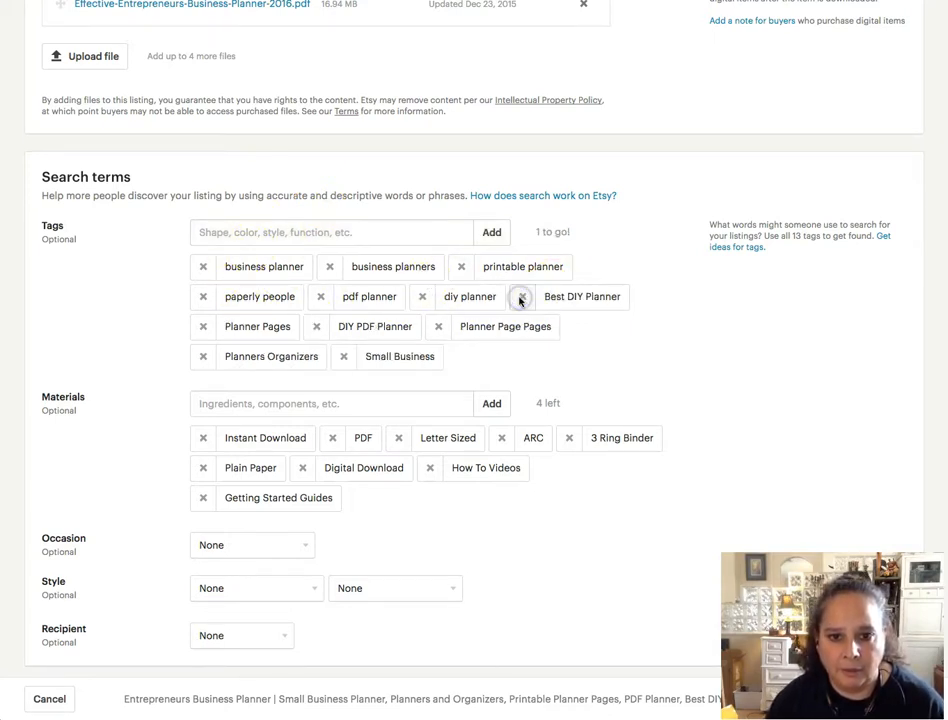
{"action": "left_click", "coordinate": [324, 232]}
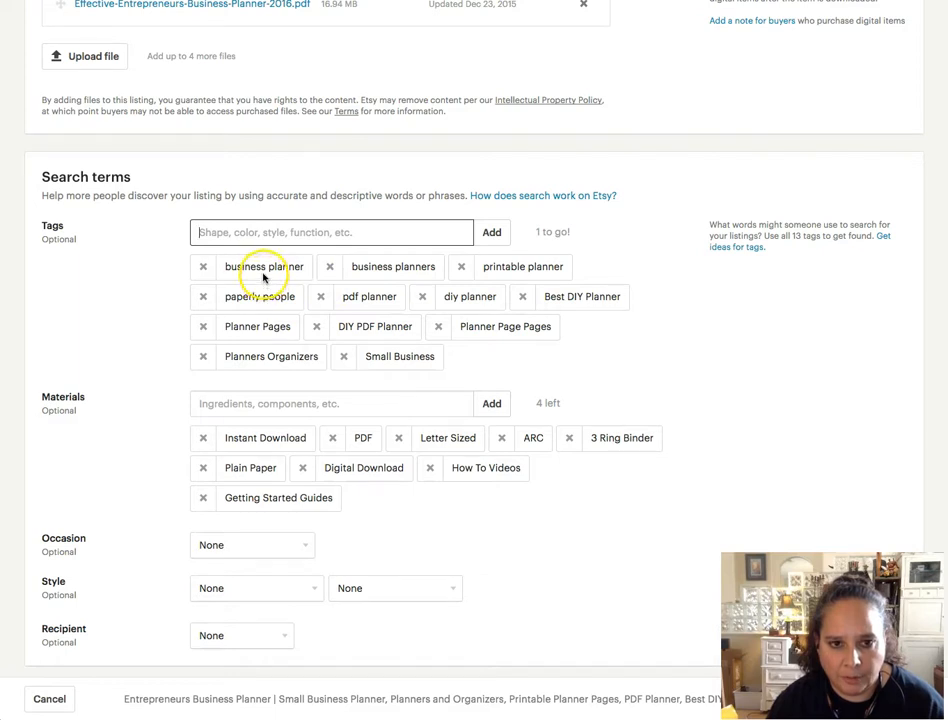
{"action": "left_click", "coordinate": [347, 228]}
{"action": "type", "text": "printable planners"}
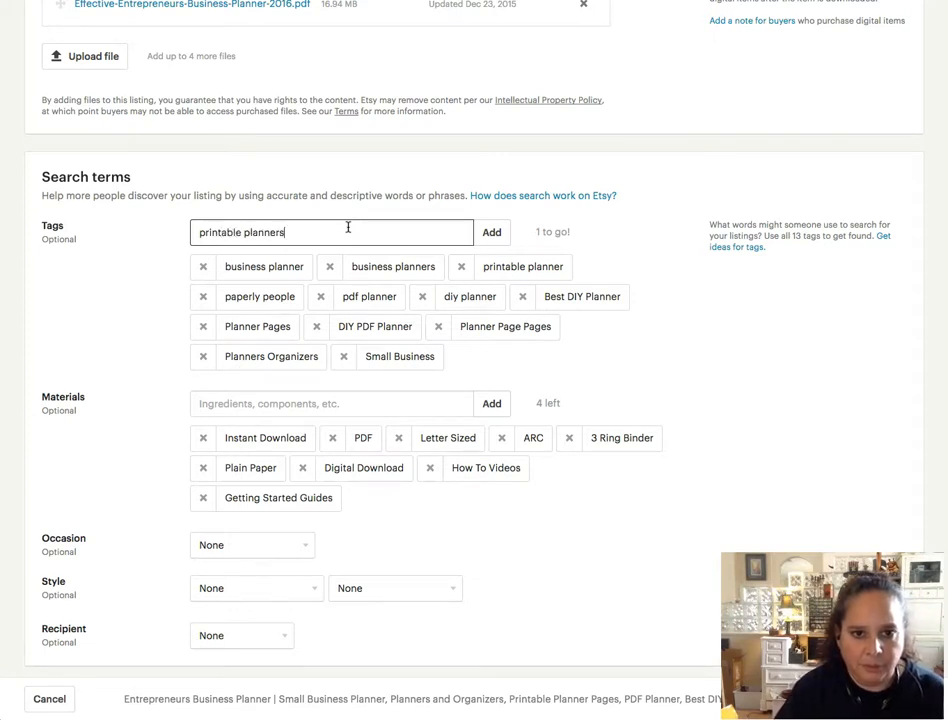
{"action": "left_click", "coordinate": [492, 232]}
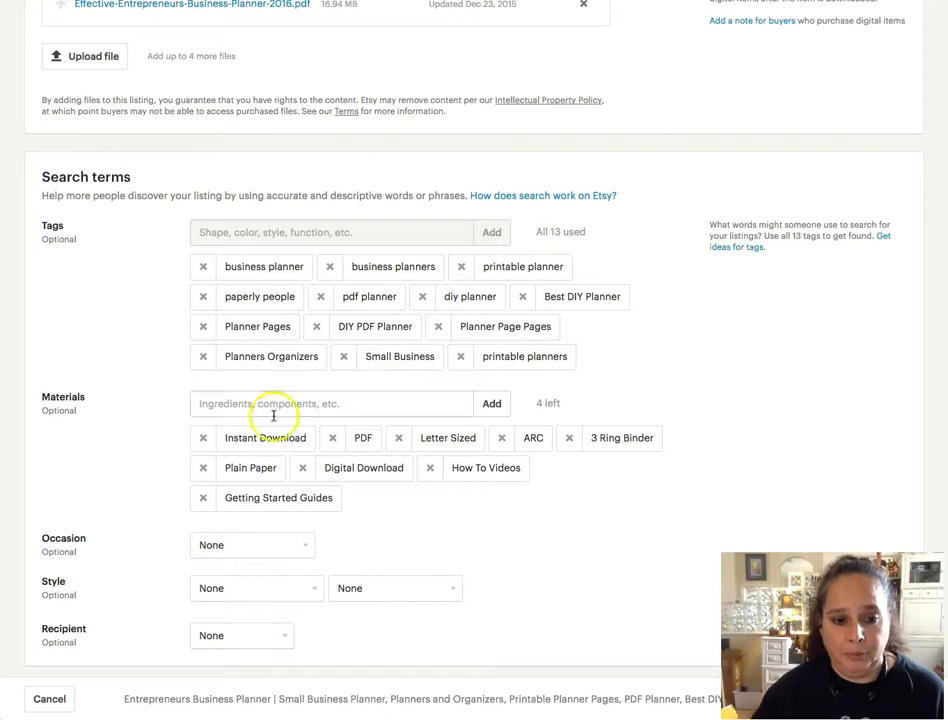
- Check the revised listing details, materials and tags, and publish the Entrepreneurs Business Planner listing
{"action": "scroll", "coordinate": [284, 525], "scroll_direction": "down", "scroll_amount": 2}
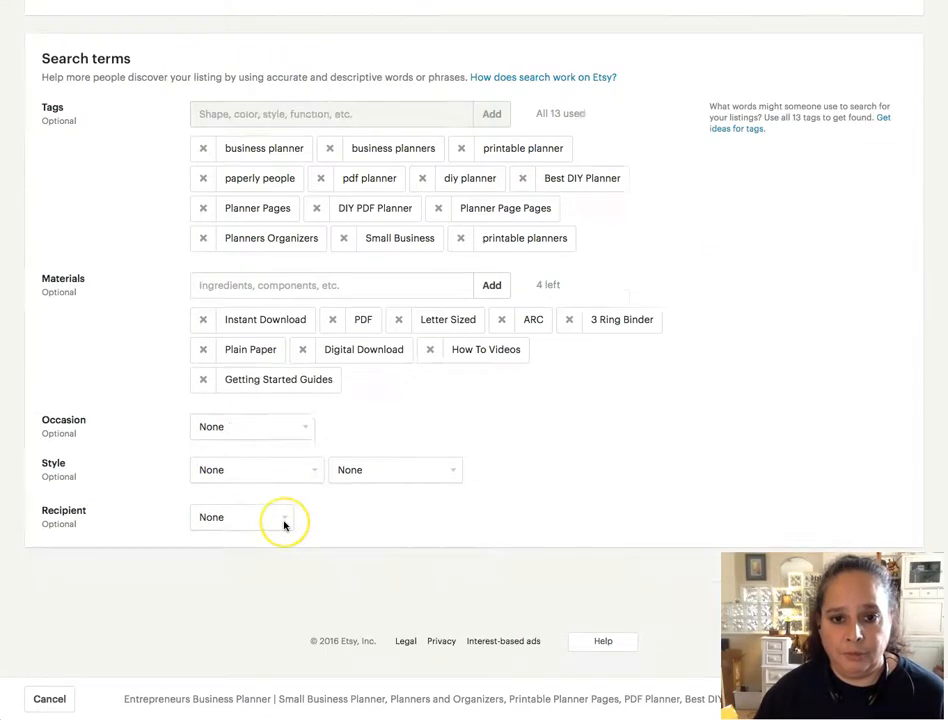
{"action": "scroll", "coordinate": [286, 523], "scroll_direction": "up", "scroll_amount": 15}
{"action": "scroll", "coordinate": [286, 523], "scroll_direction": "down", "scroll_amount": 4}
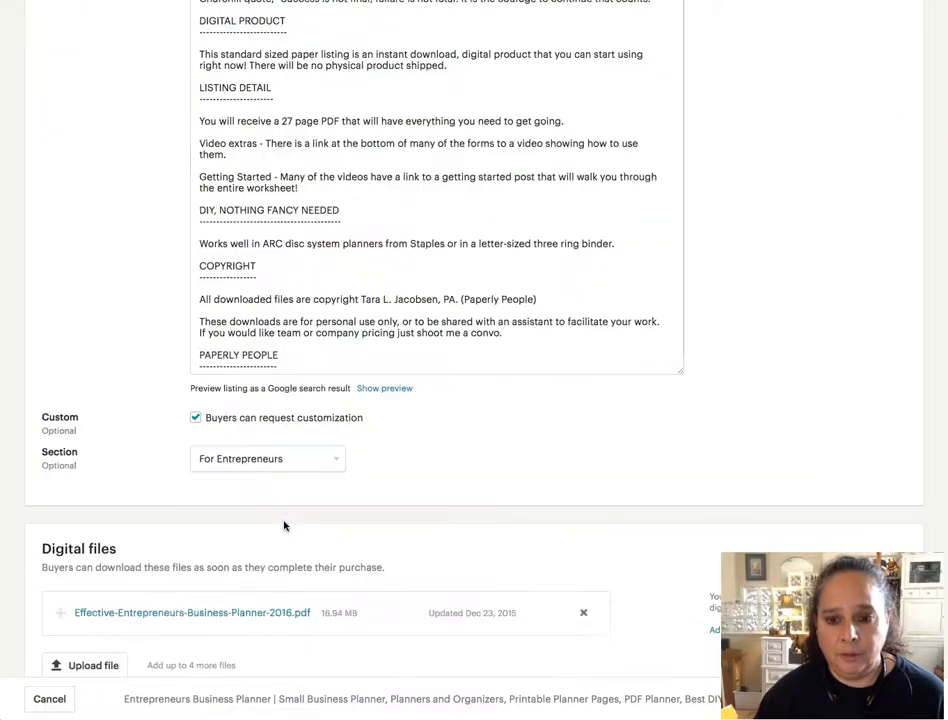
{"action": "scroll", "coordinate": [821, 402], "scroll_direction": "down", "scroll_amount": 12}
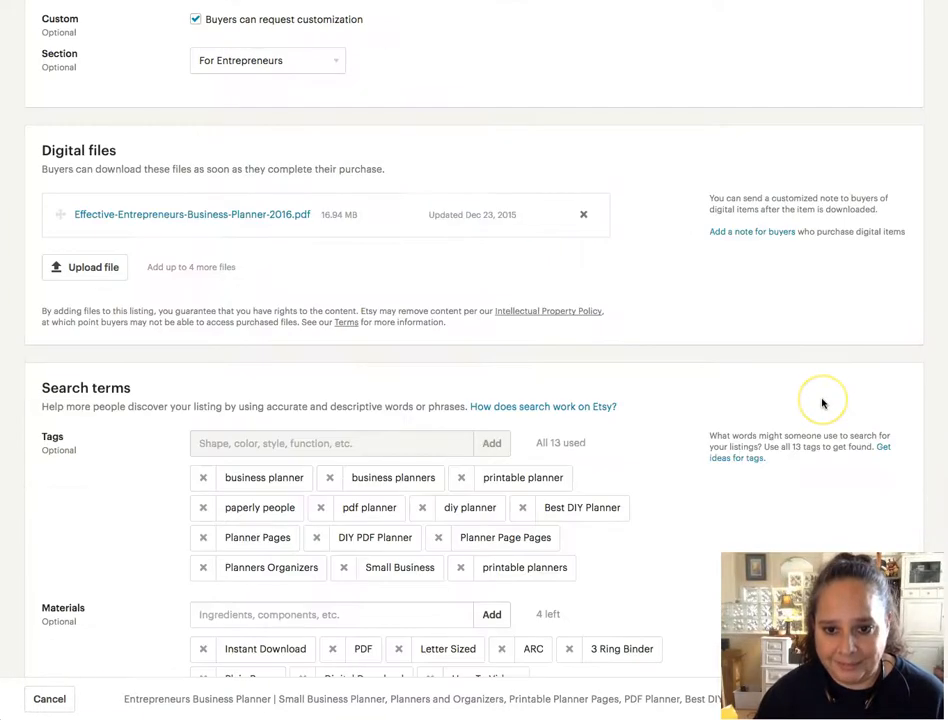
{"action": "left_click", "coordinate": [778, 500]}
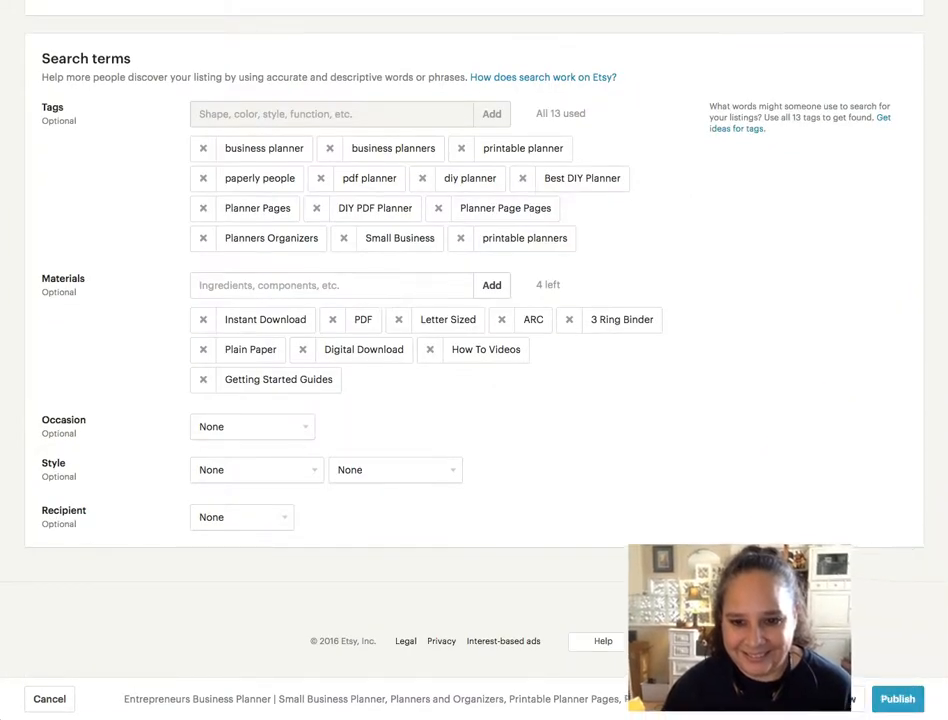
{"action": "left_click", "coordinate": [900, 696]}
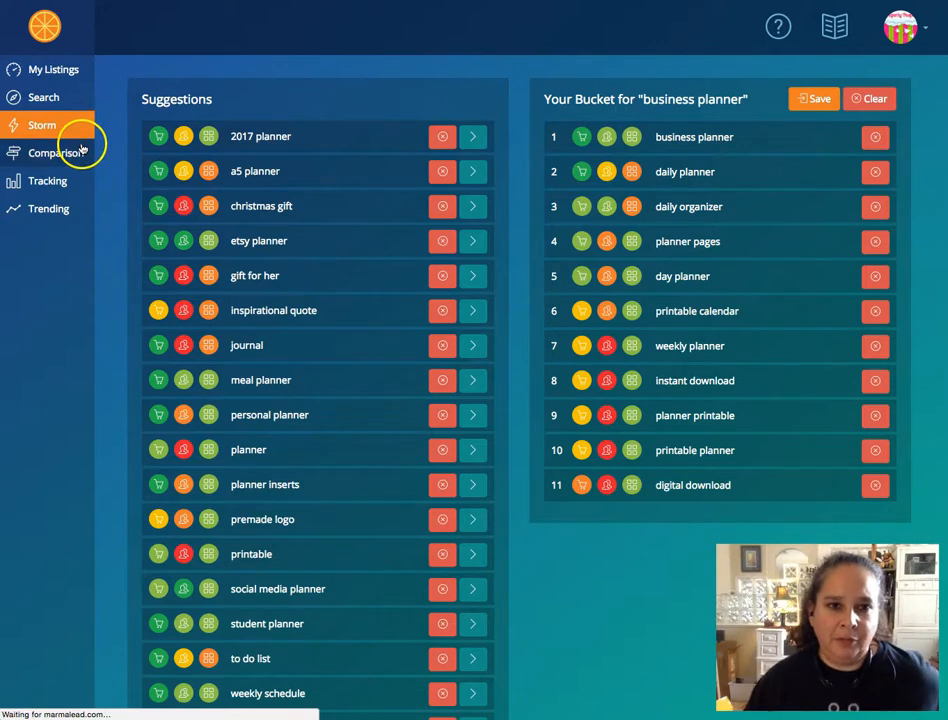
- Switch to Marmalead and open the grade report of the Entrepreneurs Business Planner listing to check its photo, tag and renewal scores
{"action": "left_click", "coordinate": [55, 70]}
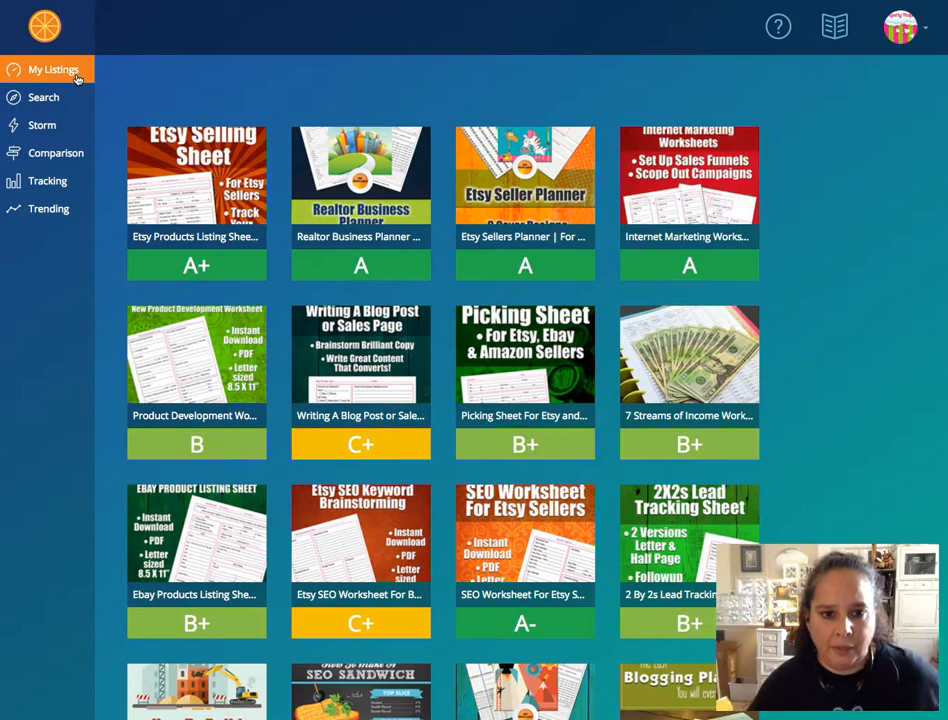
{"action": "scroll", "coordinate": [106, 157], "scroll_direction": "down", "scroll_amount": 8}
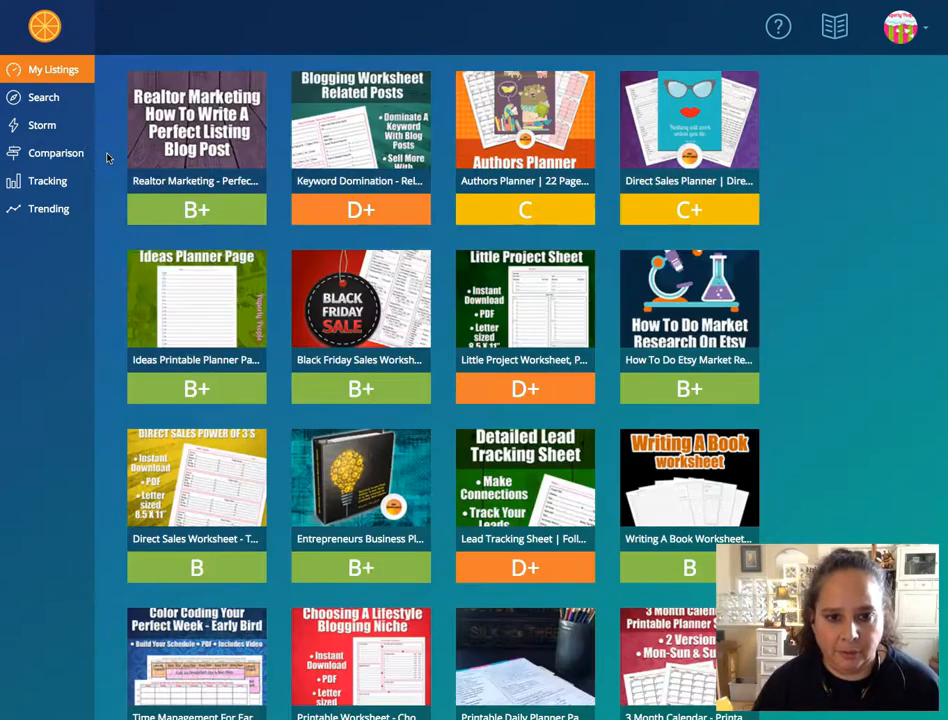
{"action": "scroll", "coordinate": [107, 157], "scroll_direction": "down", "scroll_amount": 3}
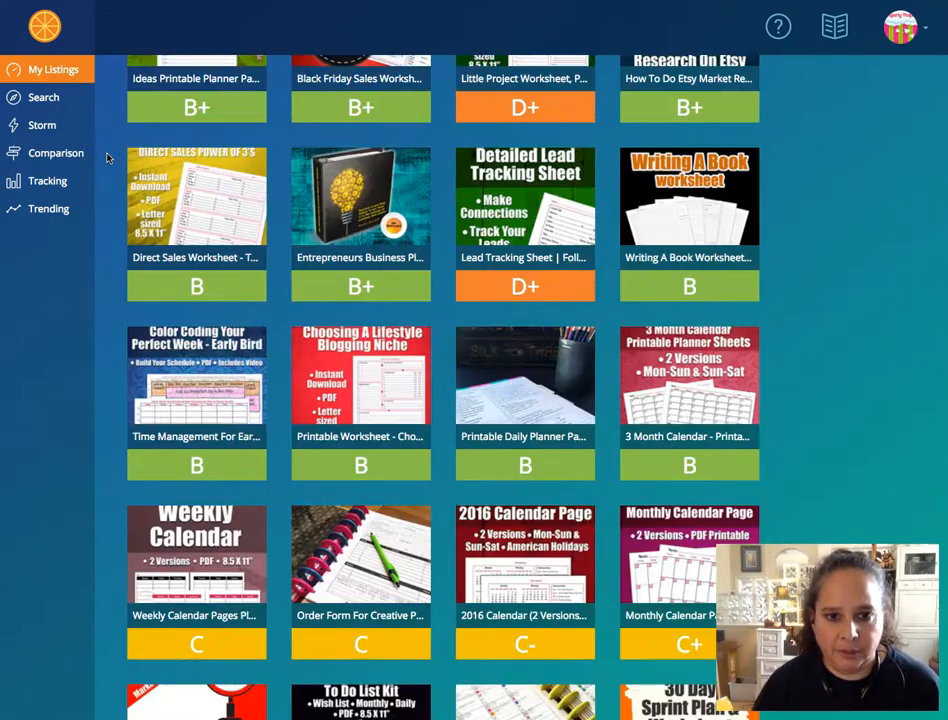
{"action": "left_click", "coordinate": [343, 216]}
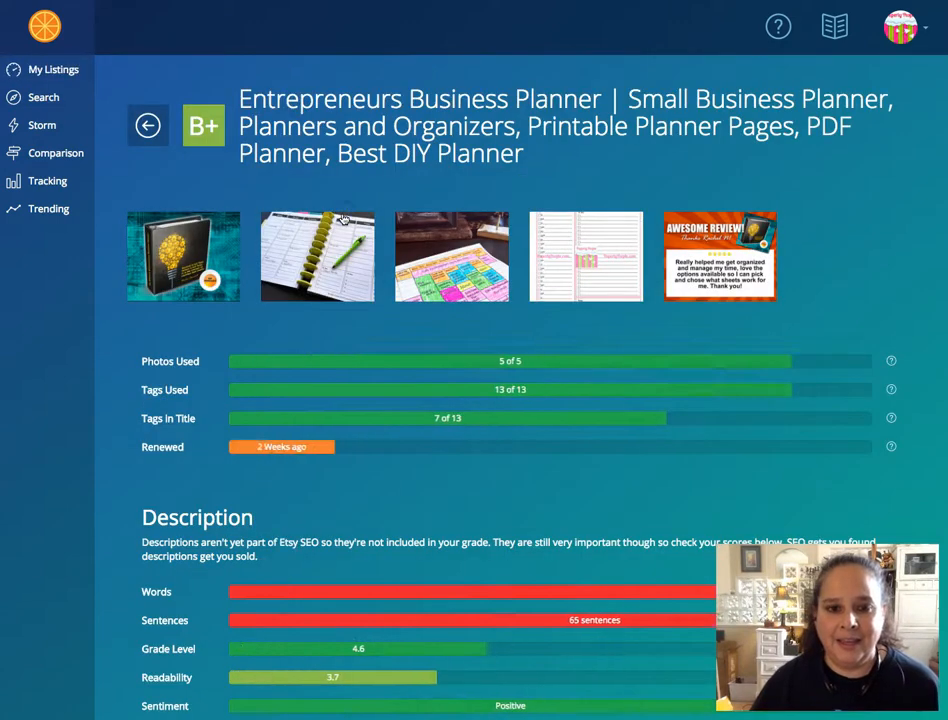
{"action": "scroll", "coordinate": [155, 288], "scroll_direction": "down", "scroll_amount": 2}
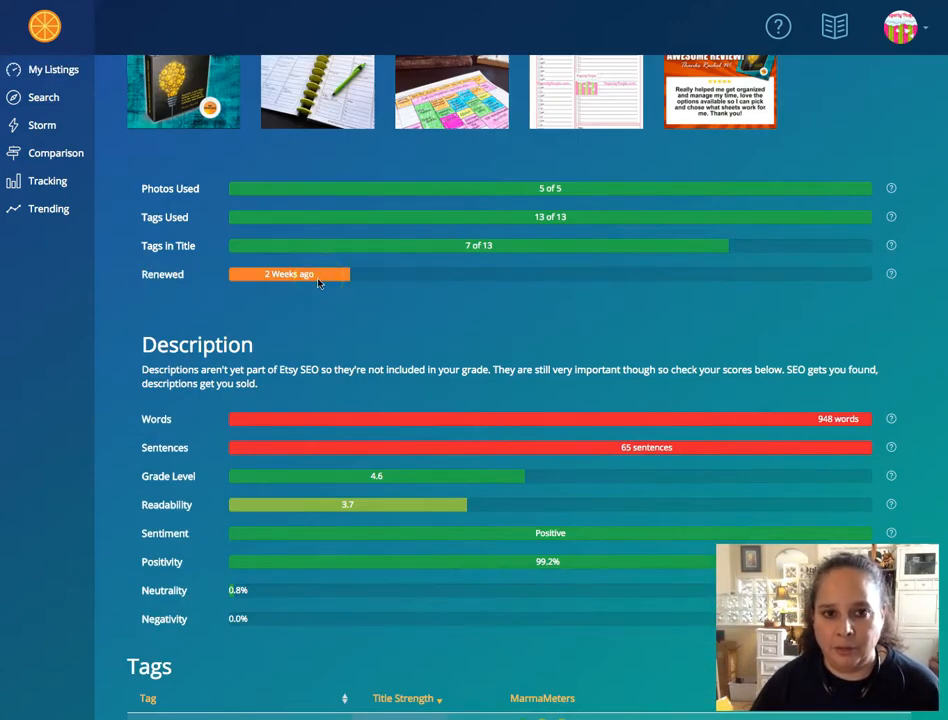
- Switch to Etsy's Listings Manager and renew the Entrepreneurs Business Planner listing
{"action": "left_click", "coordinate": [568, 1]}
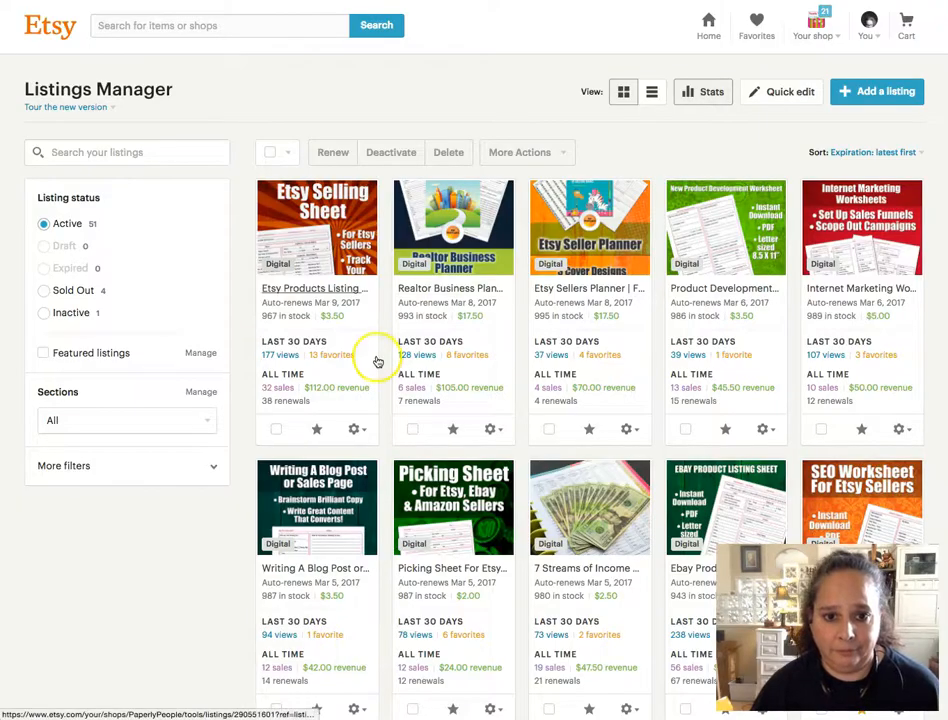
{"action": "scroll", "coordinate": [378, 361], "scroll_direction": "down", "scroll_amount": 15}
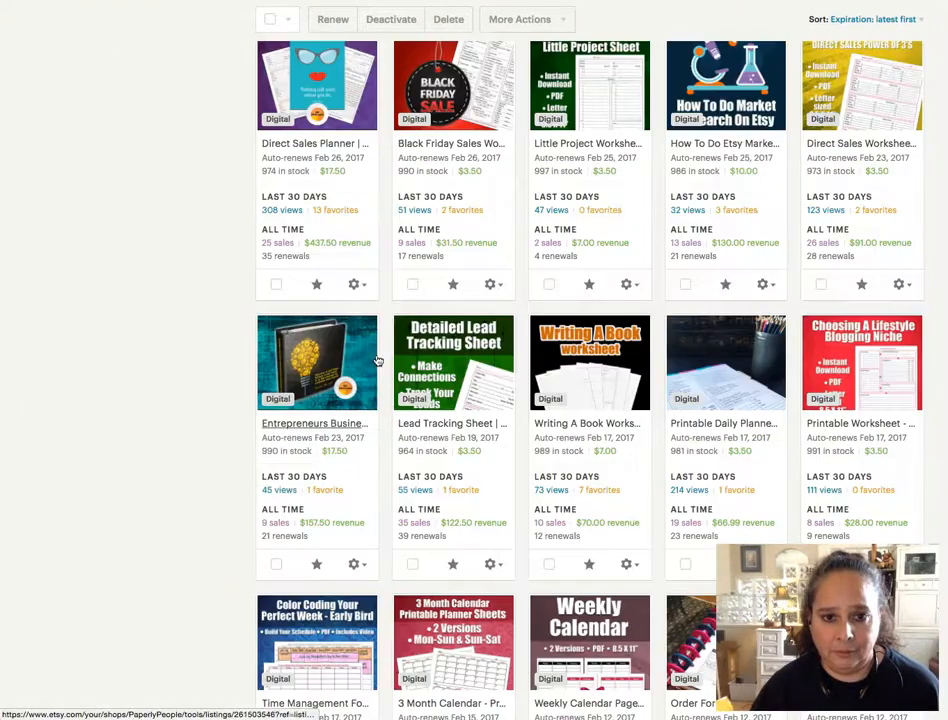
{"action": "left_click", "coordinate": [356, 565]}
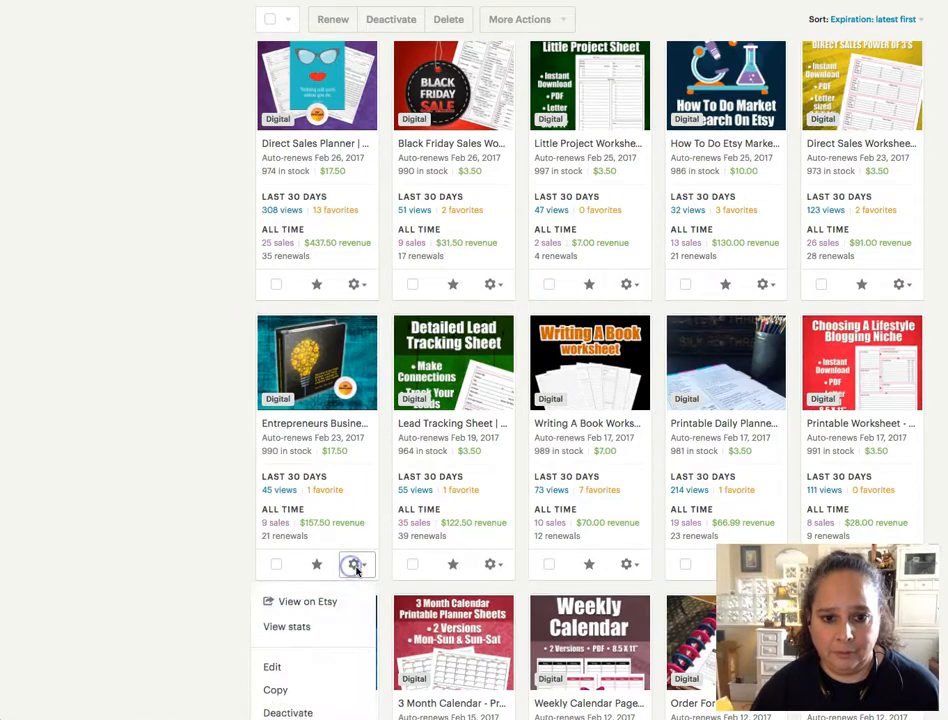
{"action": "scroll", "coordinate": [328, 622], "scroll_direction": "down", "scroll_amount": 2}
{"action": "left_click", "coordinate": [325, 612]}
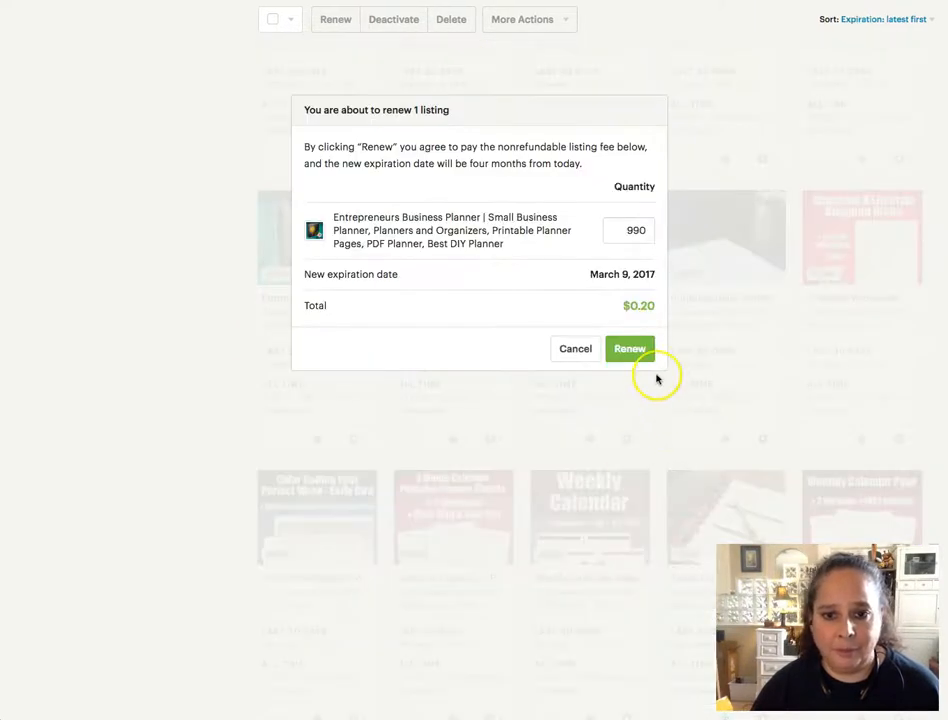
{"action": "left_click", "coordinate": [645, 354]}
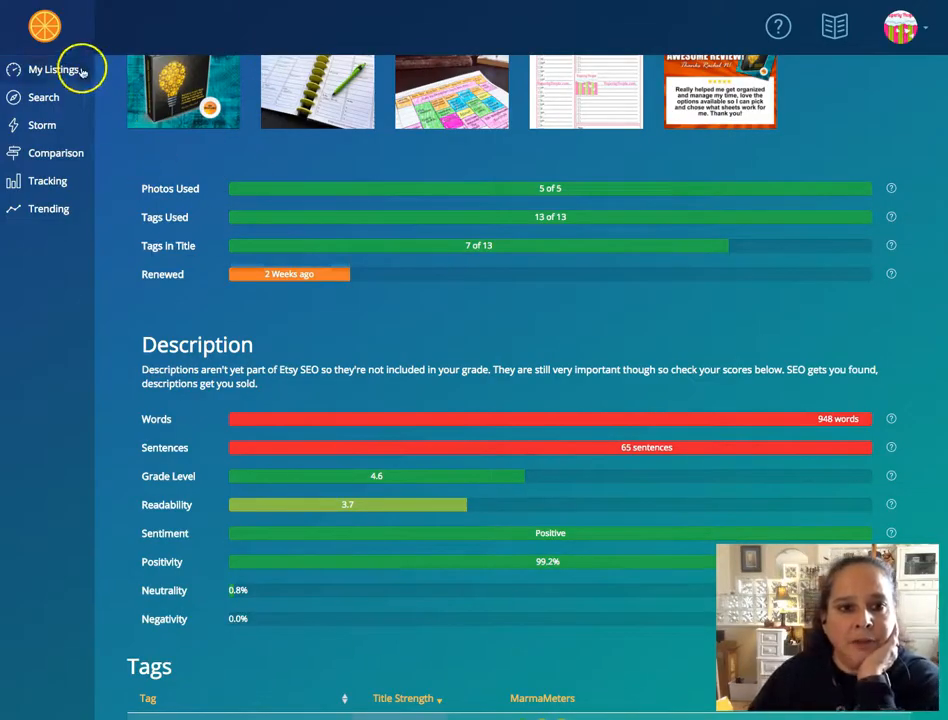
- Return to Marmalead, reload the graded listings and open the report of the renewed Entrepreneurs Business Planner
{"action": "left_click", "coordinate": [46, 2]}
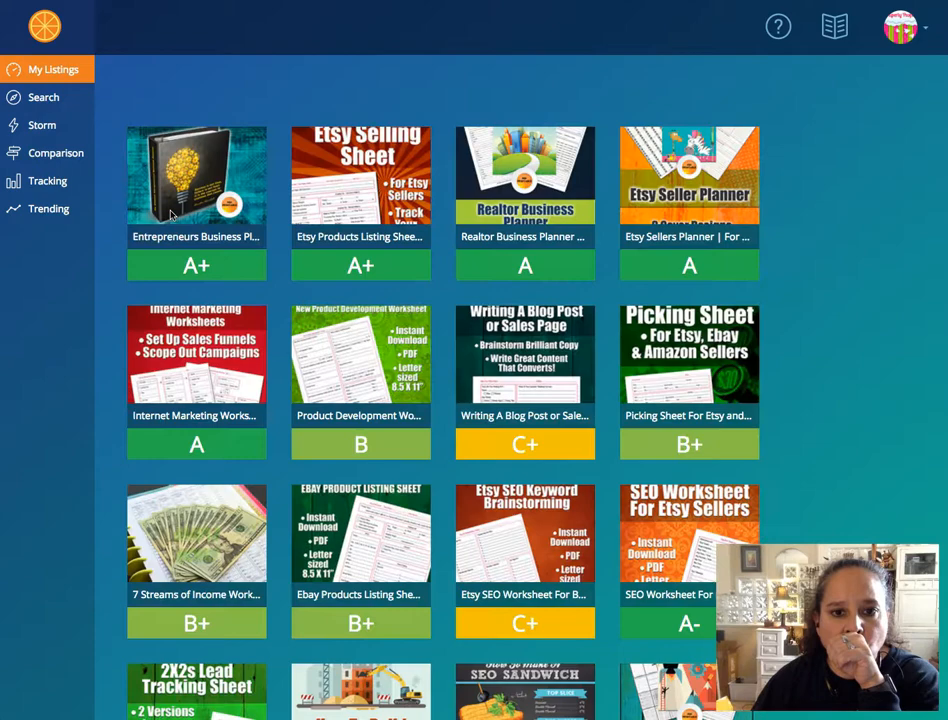
{"action": "scroll", "coordinate": [174, 362], "scroll_direction": "down", "scroll_amount": 7}
{"action": "scroll", "coordinate": [174, 362], "scroll_direction": "up", "scroll_amount": 7}
{"action": "left_click", "coordinate": [181, 180]}
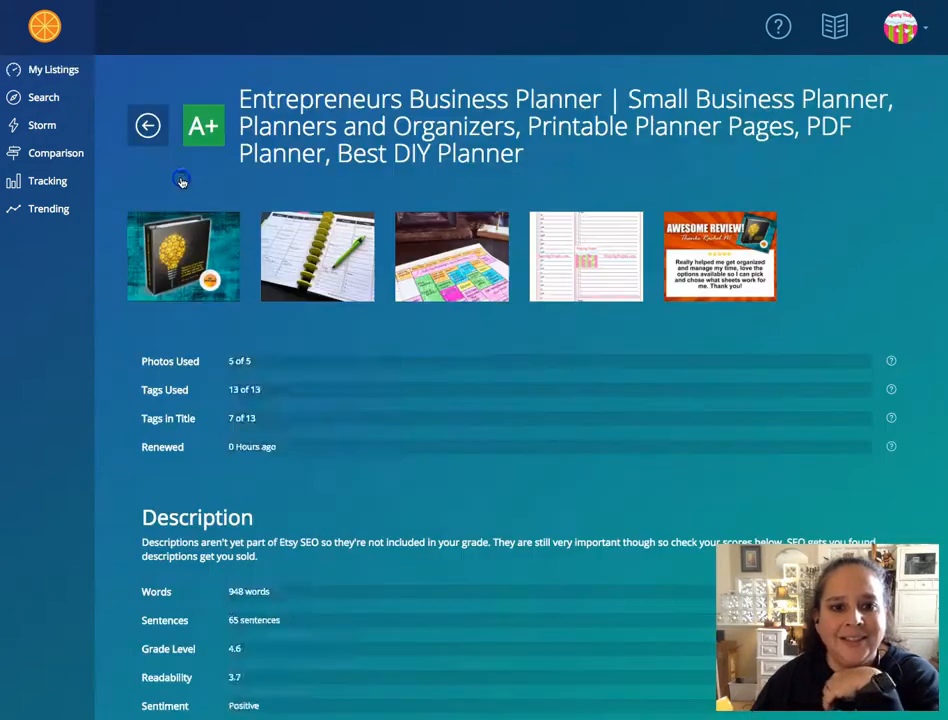
- Examine the business planner's renewal score, description metrics and the title strength of each of its tags
{"action": "scroll", "coordinate": [206, 316], "scroll_direction": "down", "scroll_amount": 3}
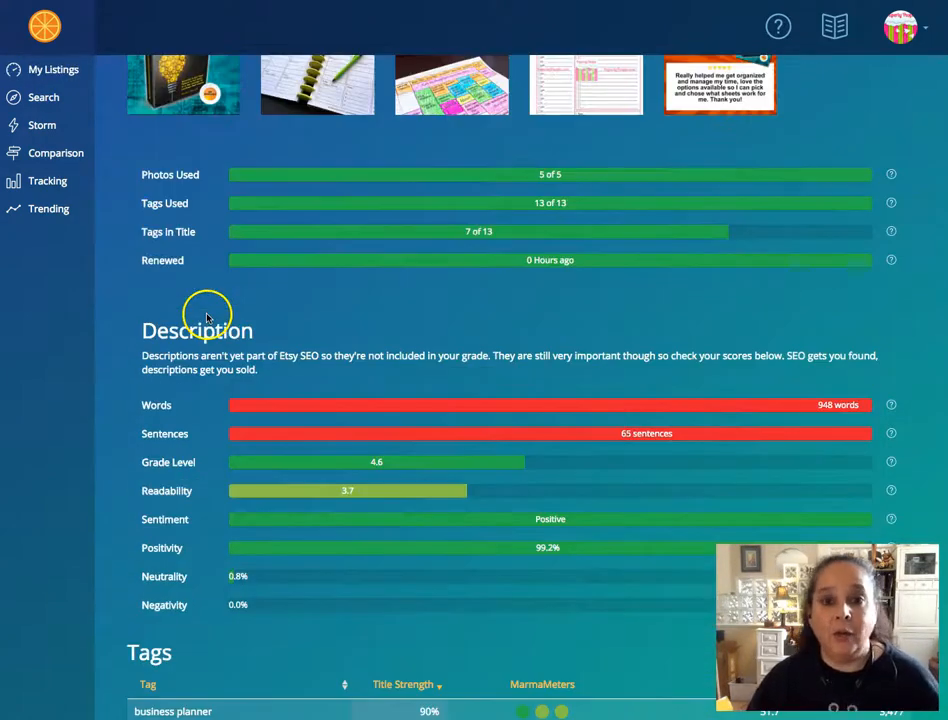
{"action": "scroll", "coordinate": [207, 318], "scroll_direction": "down", "scroll_amount": 2}
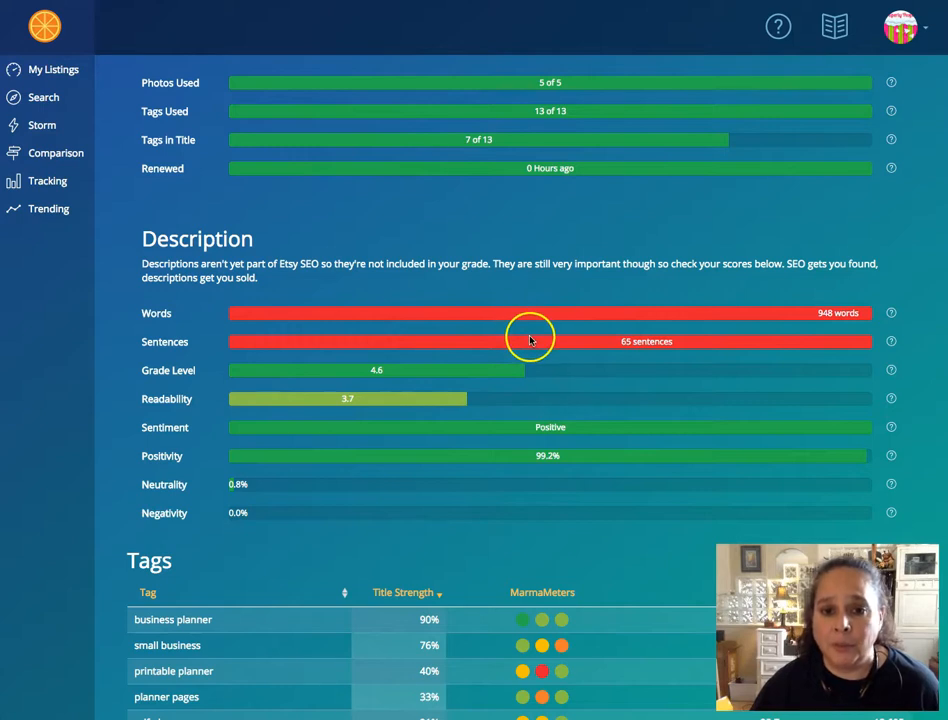
{"action": "scroll", "coordinate": [528, 345], "scroll_direction": "down", "scroll_amount": 3}
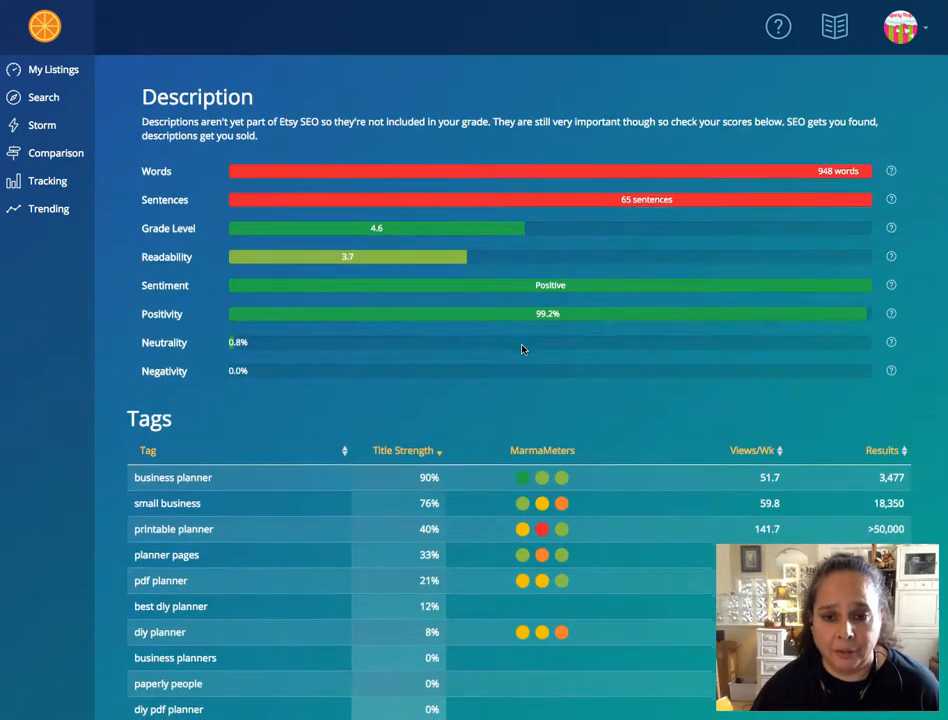
{"action": "scroll", "coordinate": [521, 348], "scroll_direction": "down", "scroll_amount": 1}
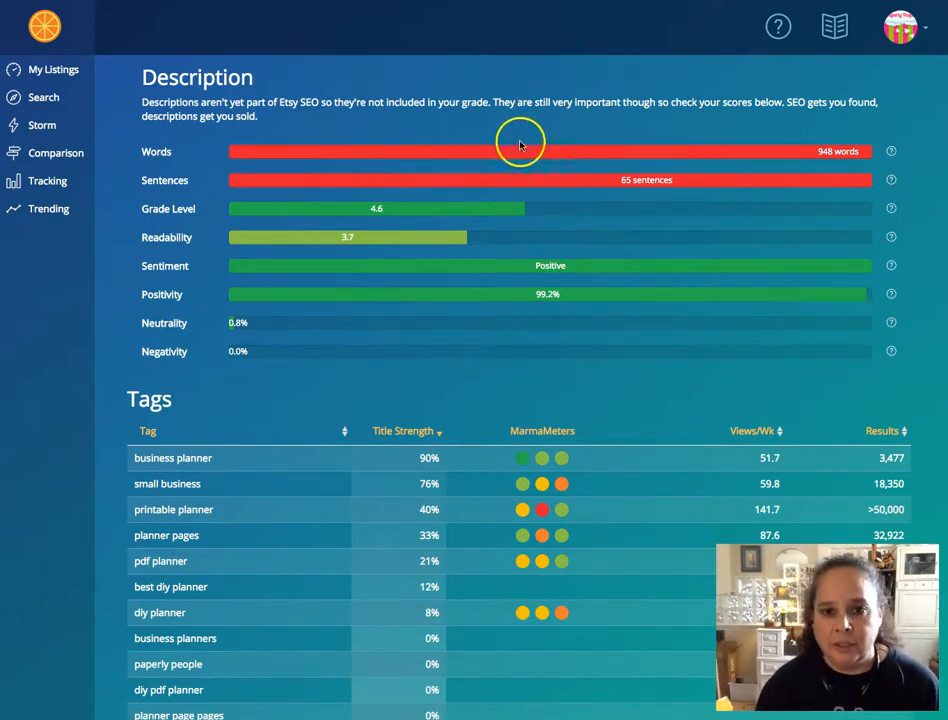
{"action": "scroll", "coordinate": [501, 202], "scroll_direction": "down", "scroll_amount": 2}
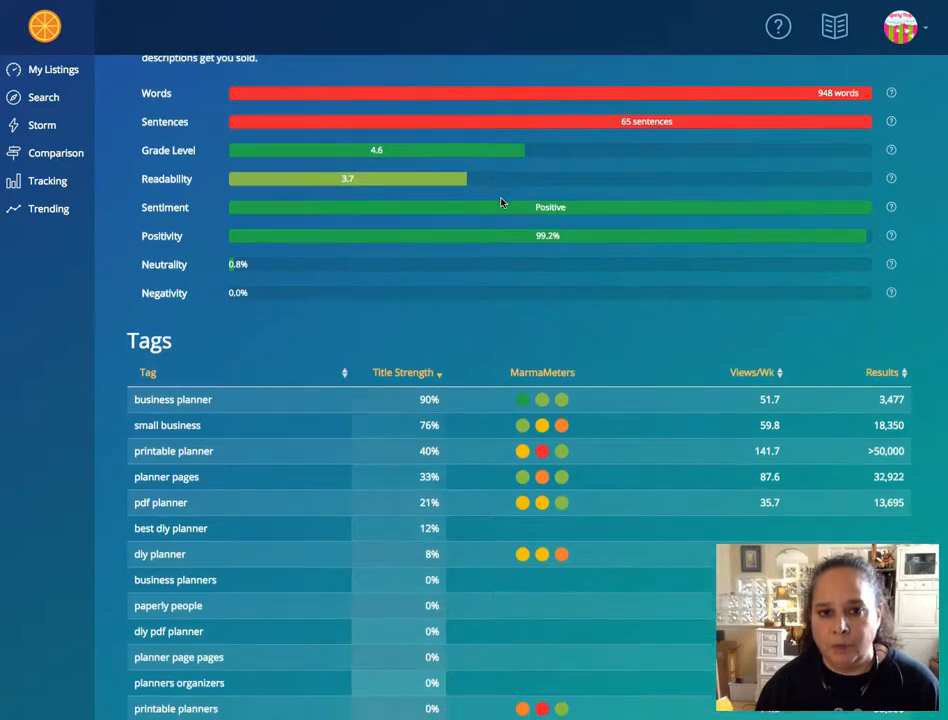
{"action": "scroll", "coordinate": [501, 202], "scroll_direction": "down", "scroll_amount": 1}
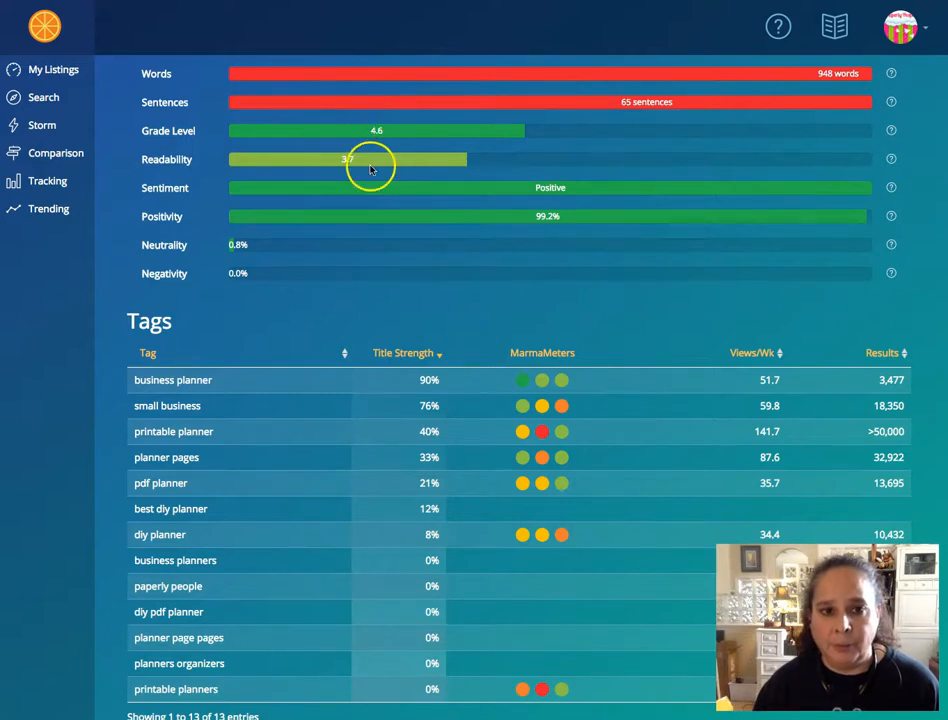
{"action": "scroll", "coordinate": [369, 170], "scroll_direction": "down", "scroll_amount": 1}
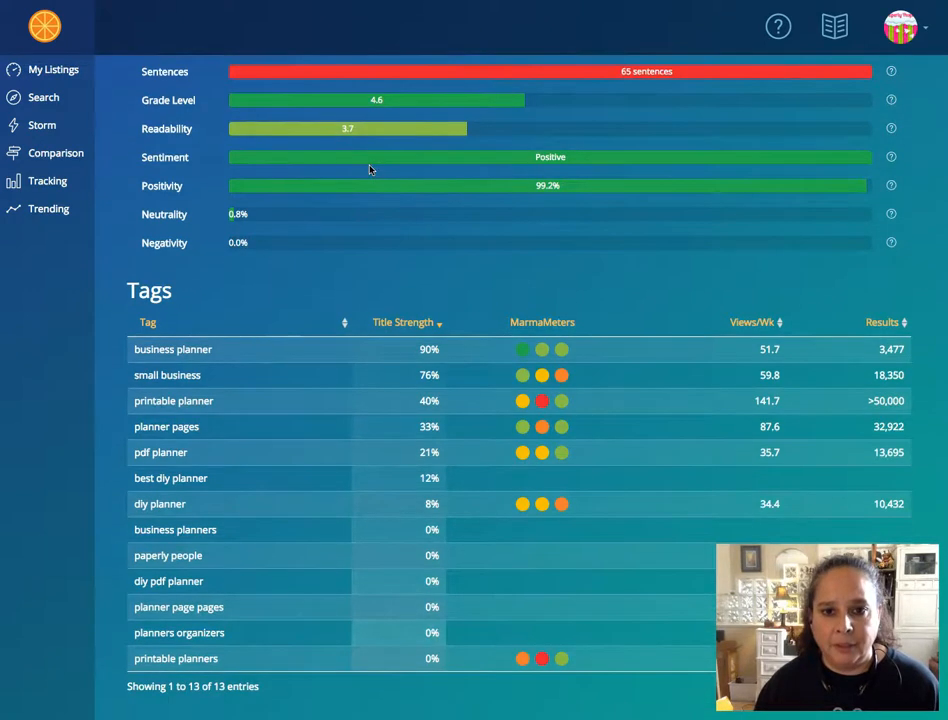
{"action": "scroll", "coordinate": [369, 170], "scroll_direction": "down", "scroll_amount": 1}
{"action": "scroll", "coordinate": [369, 170], "scroll_direction": "down", "scroll_amount": 5}
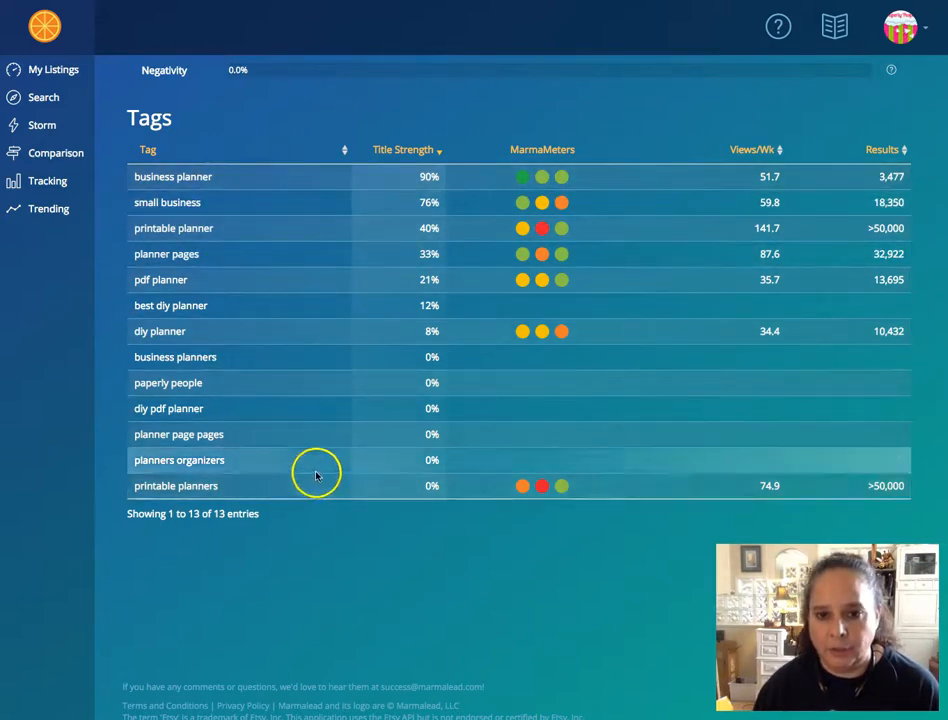
{"action": "scroll", "coordinate": [317, 474], "scroll_direction": "up", "scroll_amount": 7}
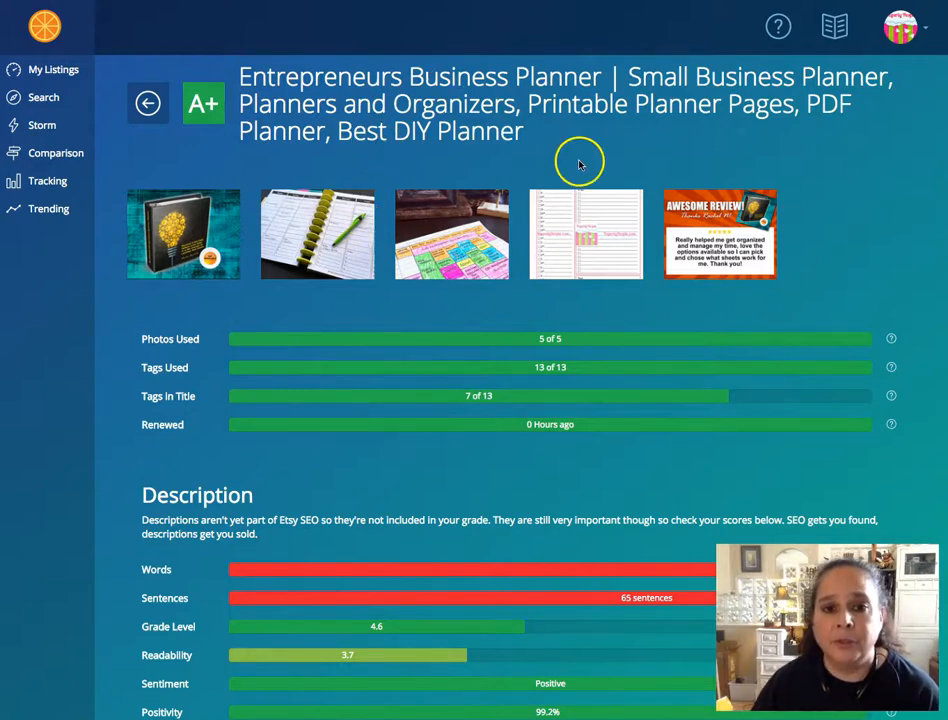
- Highlight the business planner's full title and its trailing keyword phrases to review the wording
{"action": "left_click_drag", "start_coordinate": [563, 130], "coordinate": [247, 57]}
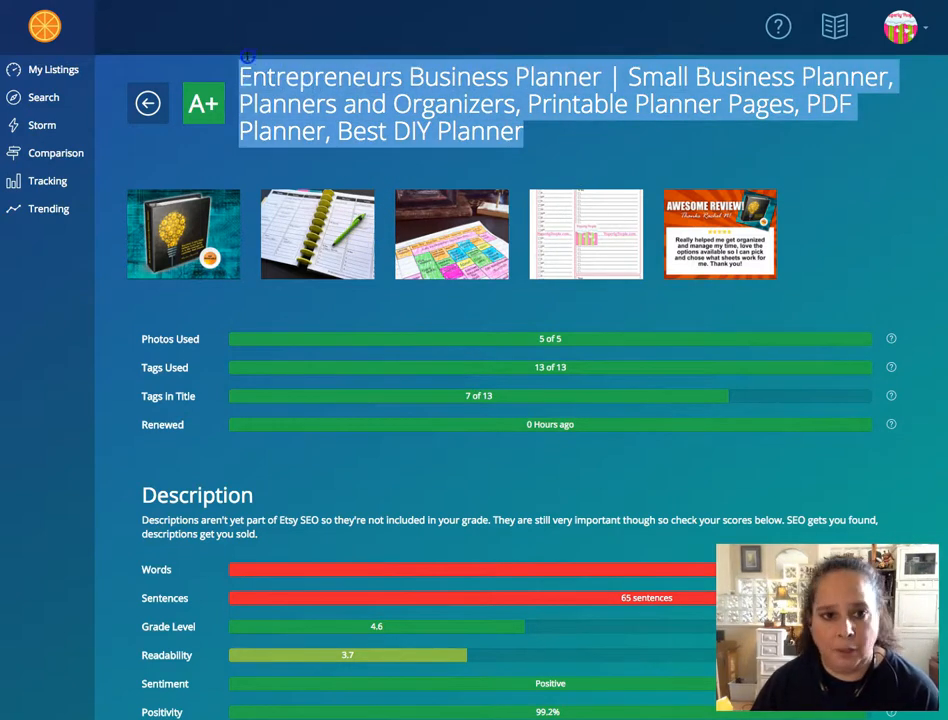
{"action": "left_click", "coordinate": [337, 101]}
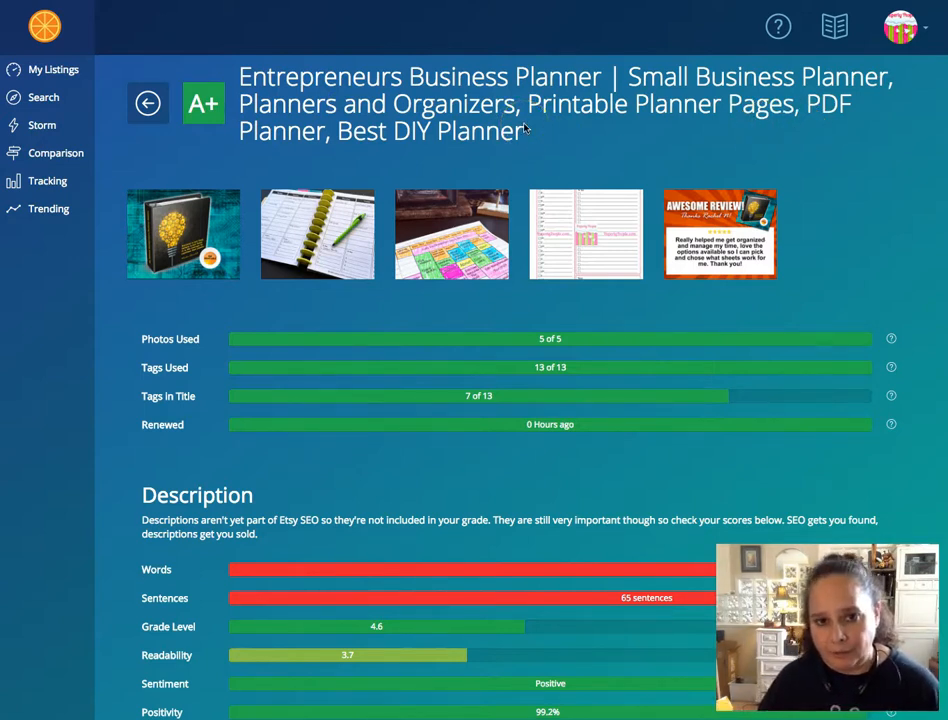
{"action": "left_click_drag", "start_coordinate": [566, 140], "coordinate": [242, 98]}
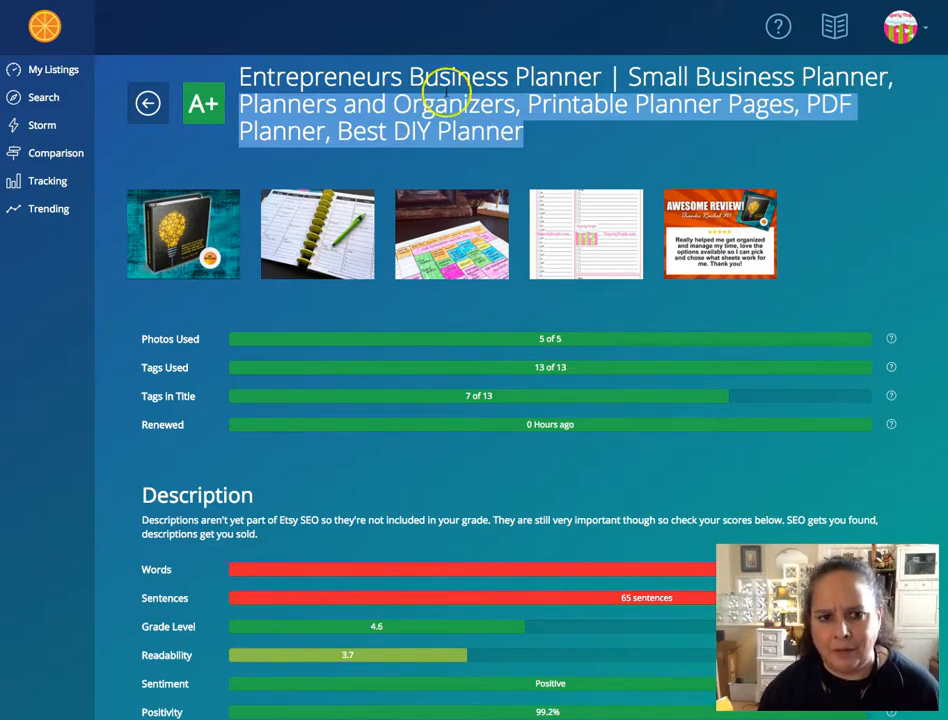
- Return to the graded listings and open the report of the low-graded Keyword Domination - Related Posts Worksheet
{"action": "left_click", "coordinate": [80, 71]}
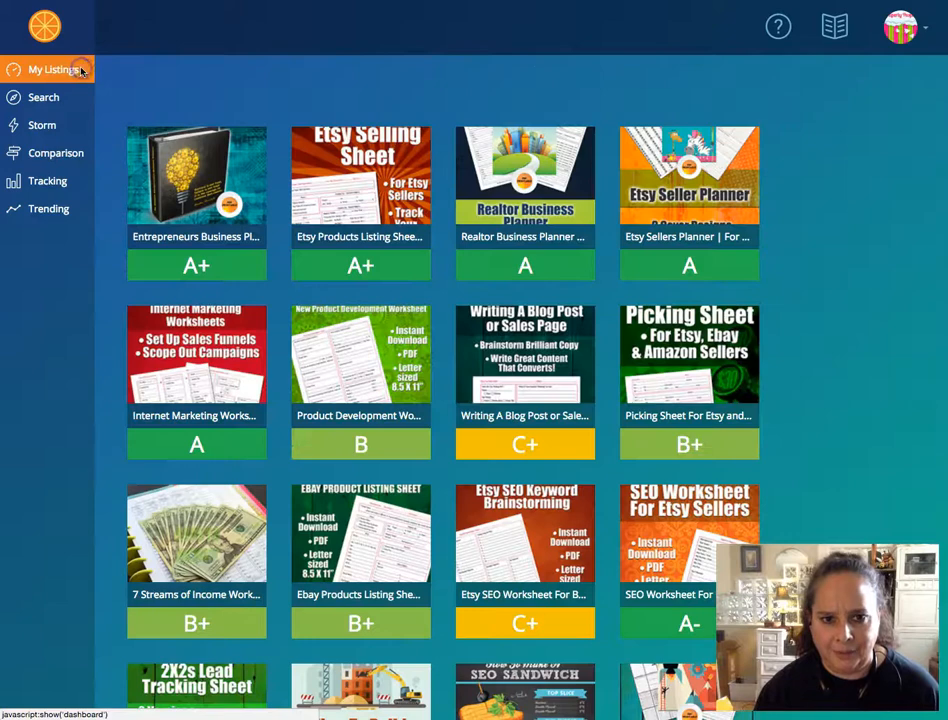
{"action": "scroll", "coordinate": [430, 178], "scroll_direction": "down", "scroll_amount": 8}
{"action": "left_click", "coordinate": [586, 229]}
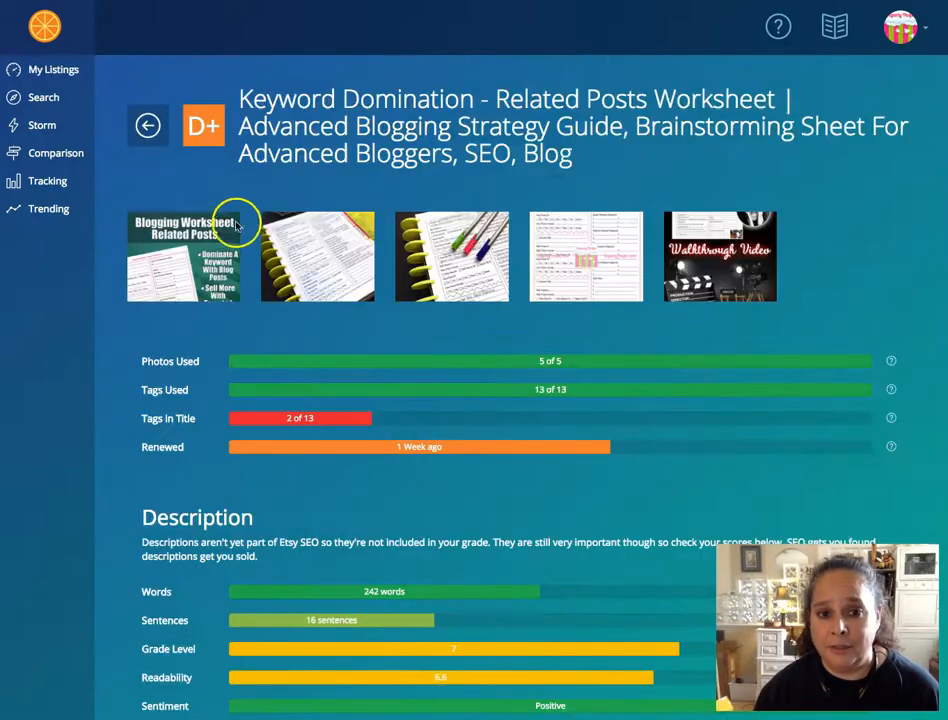
- Examine the Related Posts Worksheet's title, tags-in-title score, description metrics and tag strengths for weak points
{"action": "scroll", "coordinate": [226, 239], "scroll_direction": "down", "scroll_amount": 2}
{"action": "scroll", "coordinate": [225, 243], "scroll_direction": "up", "scroll_amount": 2}
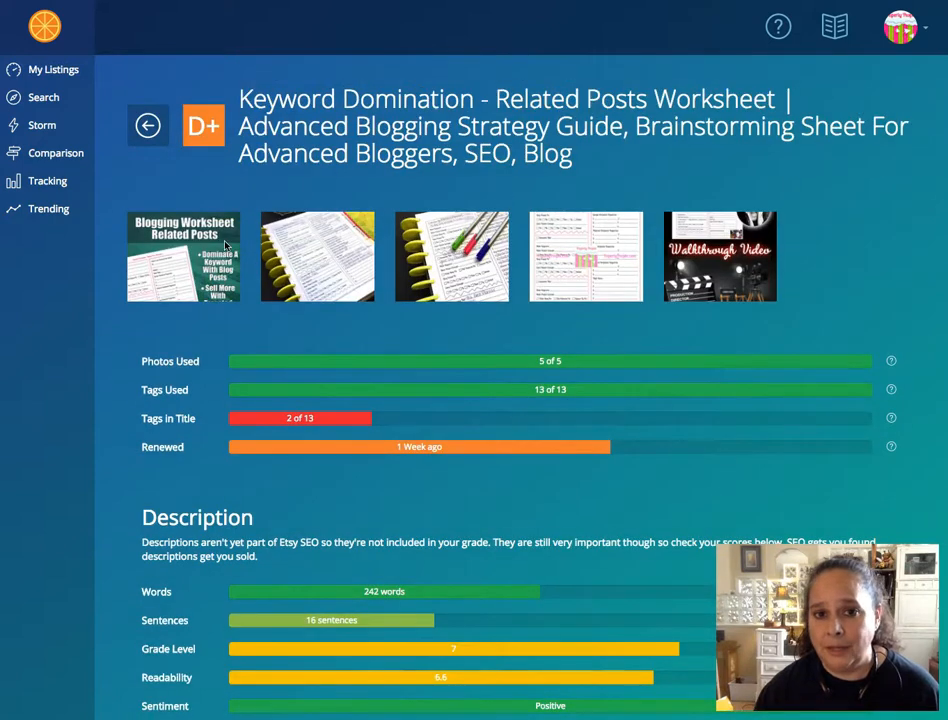
{"action": "scroll", "coordinate": [338, 242], "scroll_direction": "down", "scroll_amount": 1}
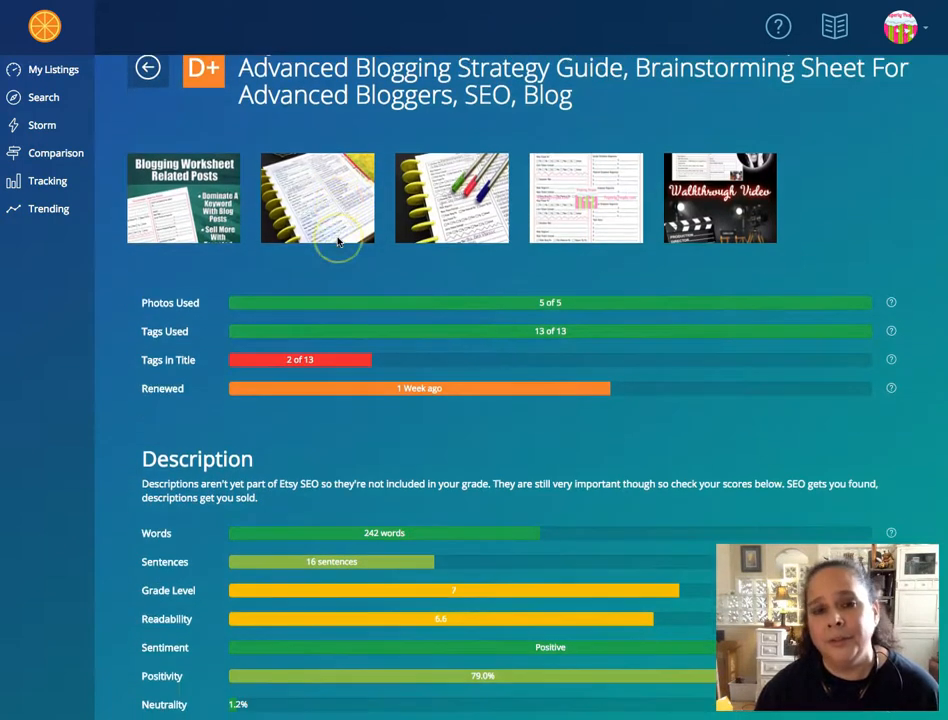
{"action": "scroll", "coordinate": [338, 242], "scroll_direction": "down", "scroll_amount": 2}
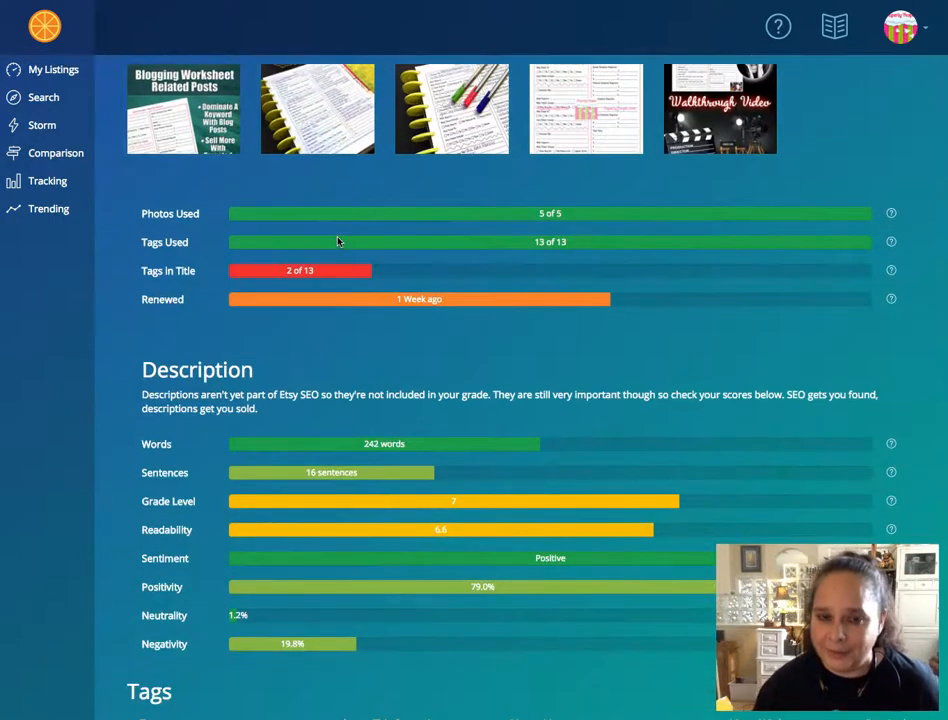
{"action": "scroll", "coordinate": [338, 242], "scroll_direction": "down", "scroll_amount": 2}
{"action": "scroll", "coordinate": [338, 242], "scroll_direction": "up", "scroll_amount": 4}
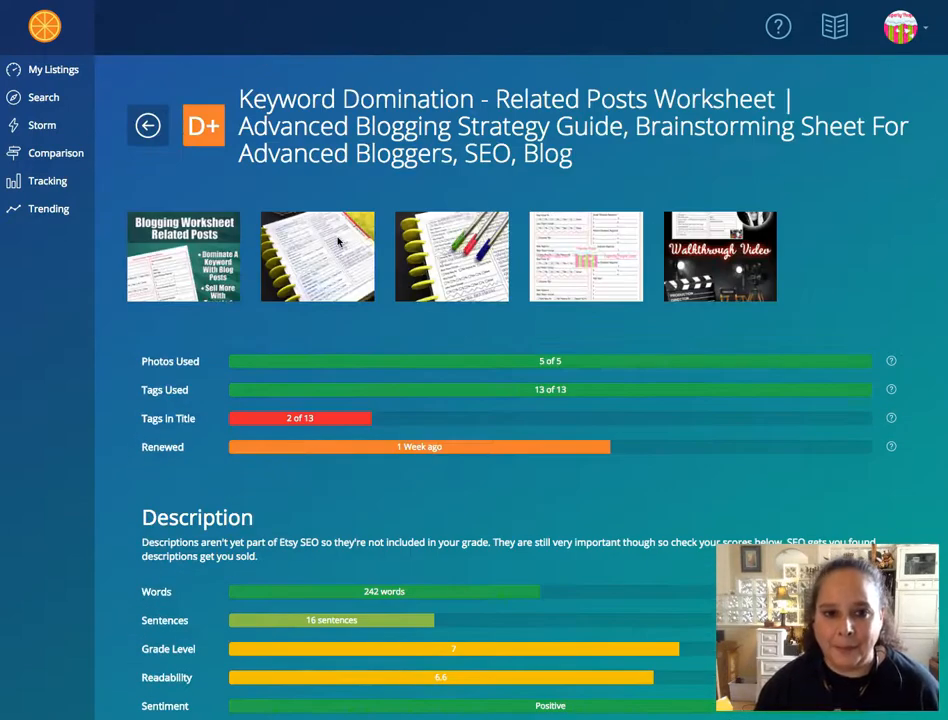
{"action": "scroll", "coordinate": [338, 242], "scroll_direction": "down", "scroll_amount": 1}
{"action": "scroll", "coordinate": [338, 242], "scroll_direction": "down", "scroll_amount": 4}
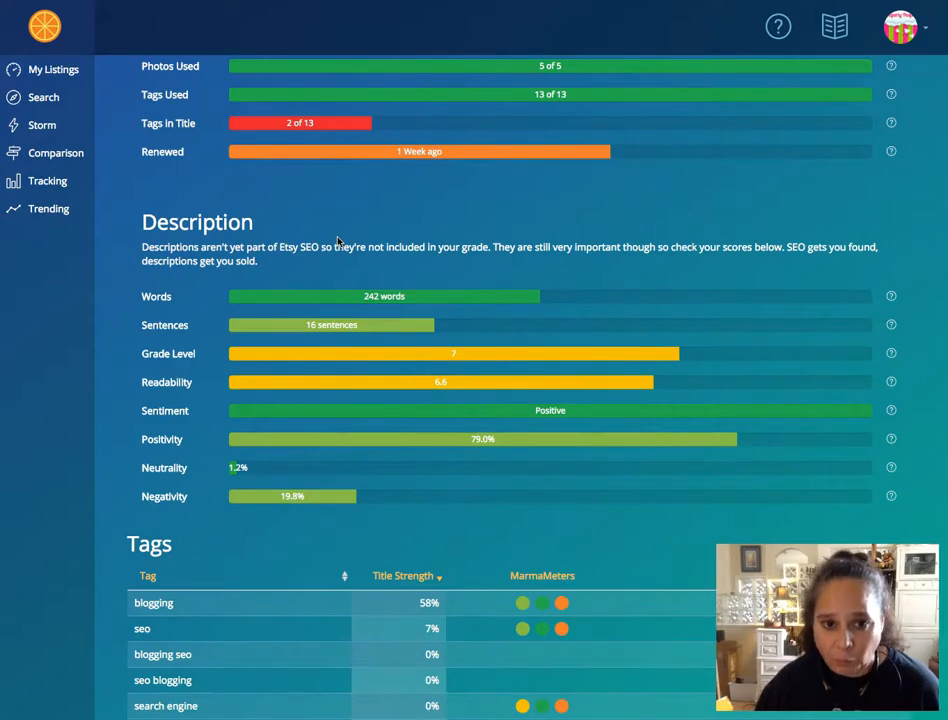
{"action": "scroll", "coordinate": [338, 242], "scroll_direction": "down", "scroll_amount": 1}
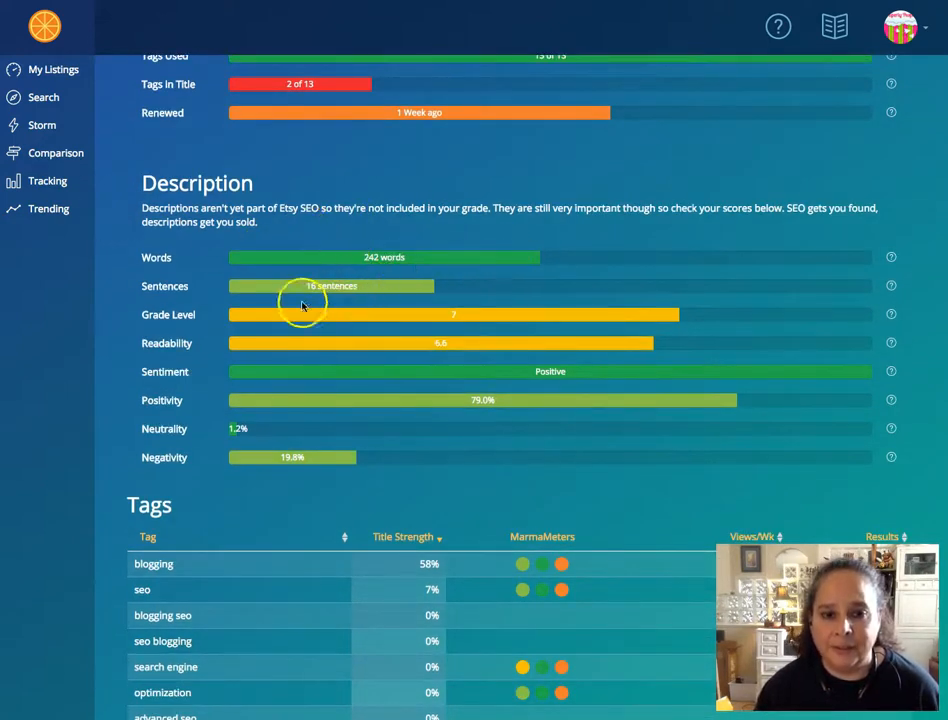
{"action": "scroll", "coordinate": [370, 368], "scroll_direction": "down", "scroll_amount": 3}
{"action": "scroll", "coordinate": [377, 368], "scroll_direction": "down", "scroll_amount": 1}
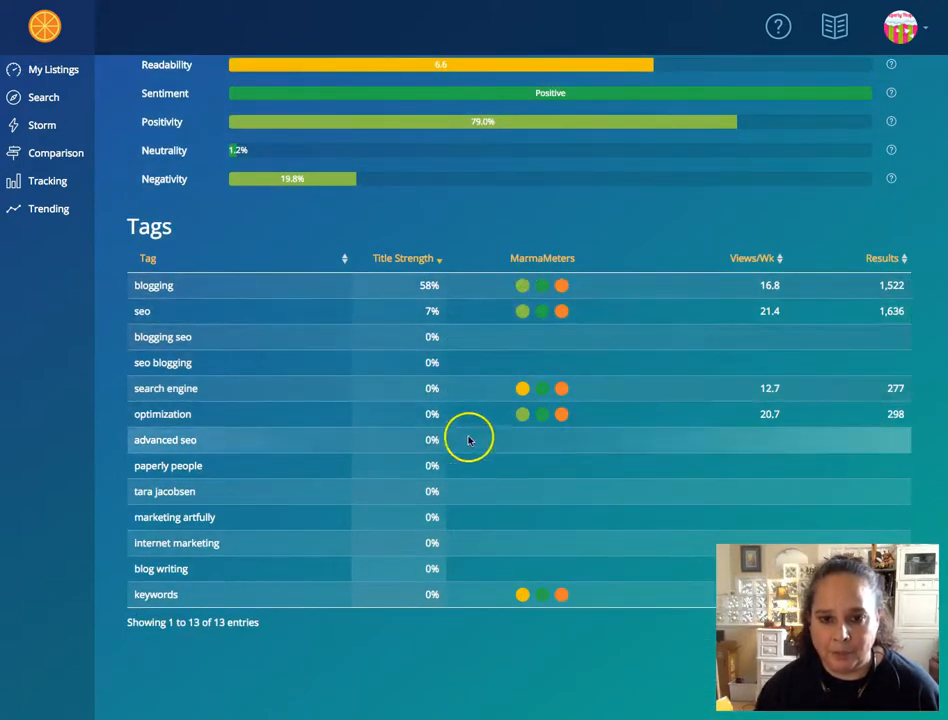
{"action": "scroll", "coordinate": [551, 527], "scroll_direction": "up", "scroll_amount": 2}
{"action": "scroll", "coordinate": [551, 527], "scroll_direction": "up", "scroll_amount": 8}
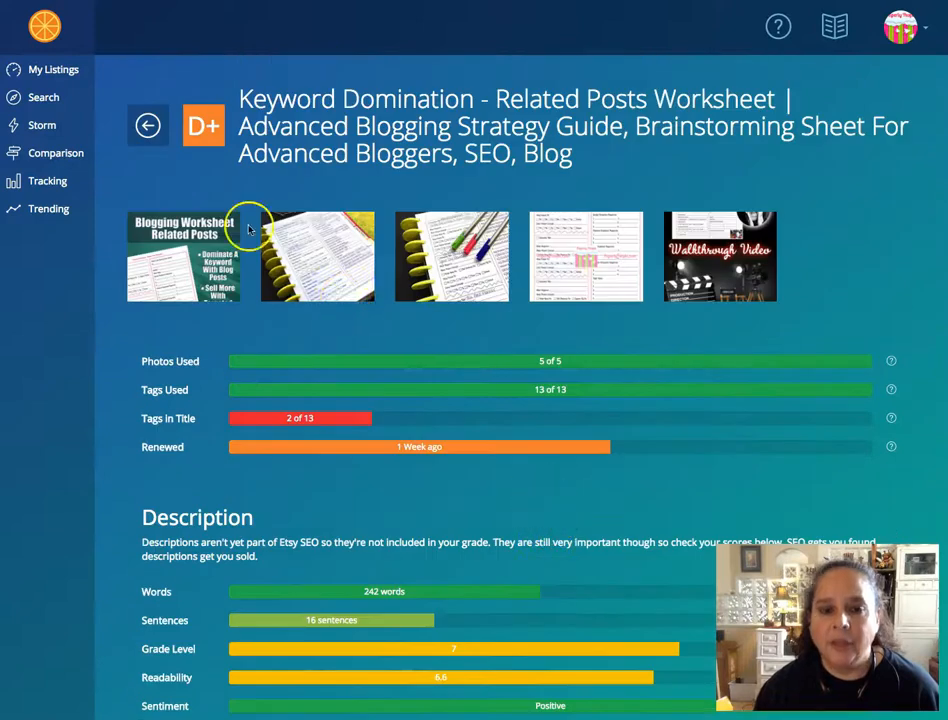